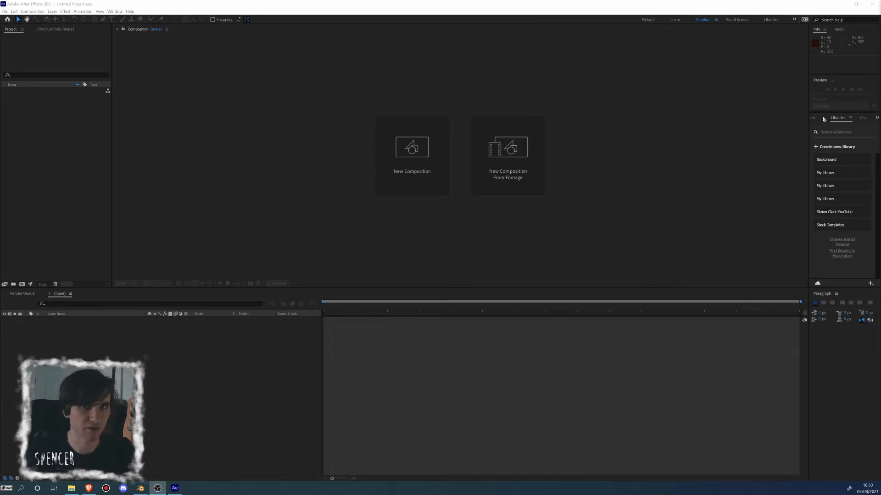
Switch to Blender and examine the landscape scene, its object collections and the animation timeline.
{"action": "left_click", "coordinate": [360, 2]}
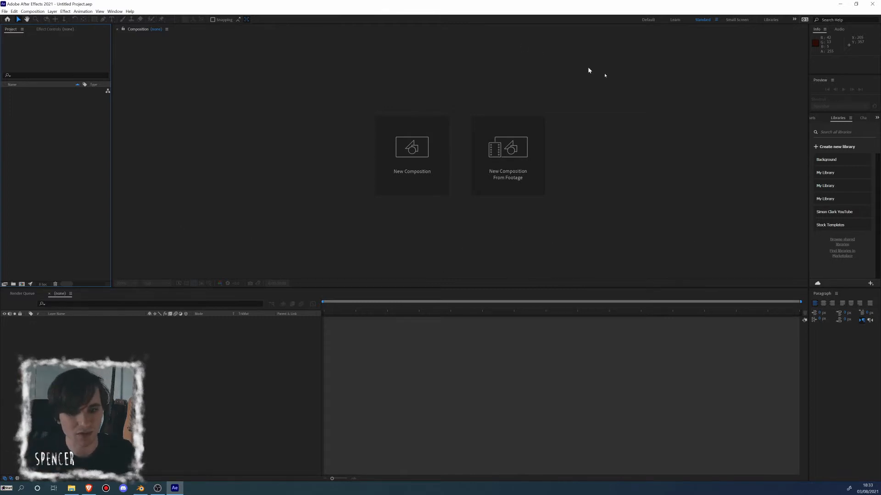
{"action": "left_click", "coordinate": [141, 488]}
{"action": "scroll", "coordinate": [422, 251], "scroll_direction": "down", "scroll_amount": 3}
{"action": "left_click_drag", "start_coordinate": [430, 251], "coordinate": [497, 187]}
{"action": "left_click_drag", "start_coordinate": [443, 290], "coordinate": [493, 243]}
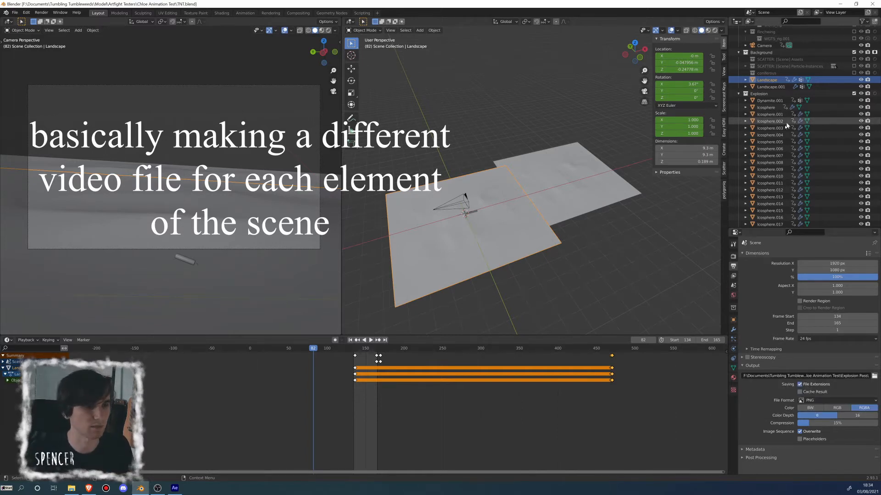
{"action": "scroll", "coordinate": [792, 137], "scroll_direction": "up", "scroll_amount": 3}
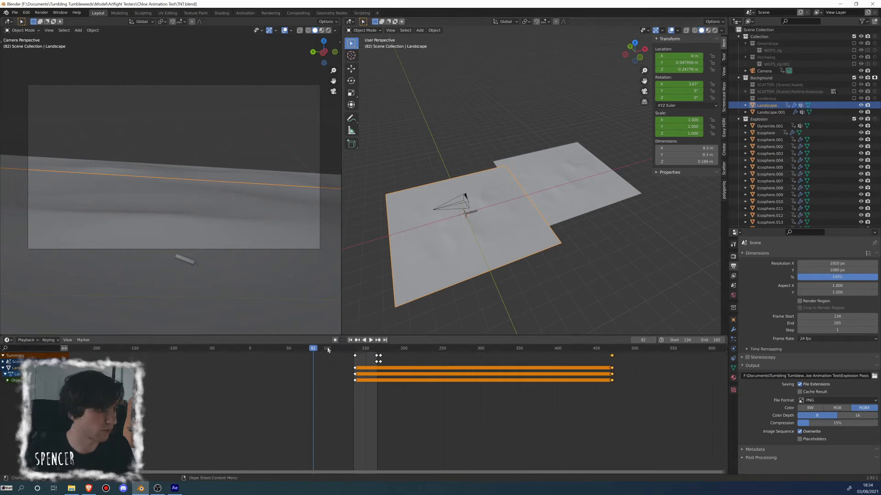
{"action": "left_click", "coordinate": [370, 340]}
{"action": "left_click_drag", "start_coordinate": [390, 348], "coordinate": [340, 348]}
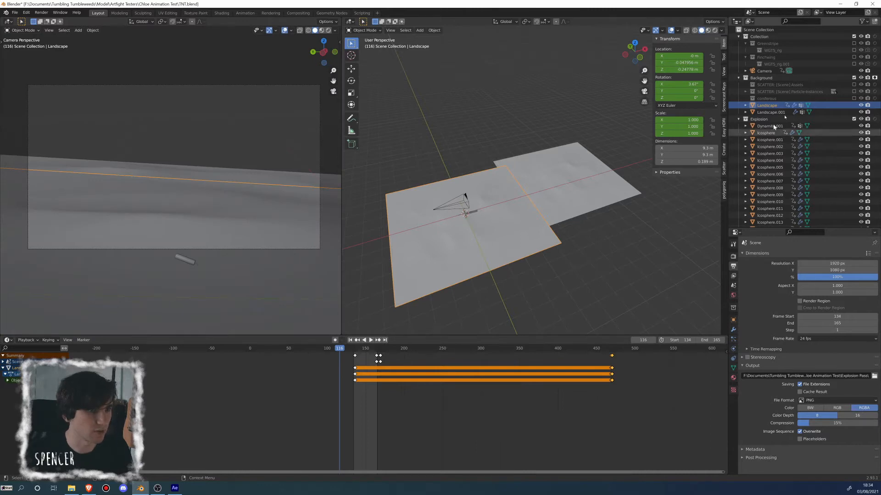
Include the Finchwing and Greenstripe collections in the scene and check the animation at frame 250.
{"action": "left_click", "coordinate": [854, 57]}
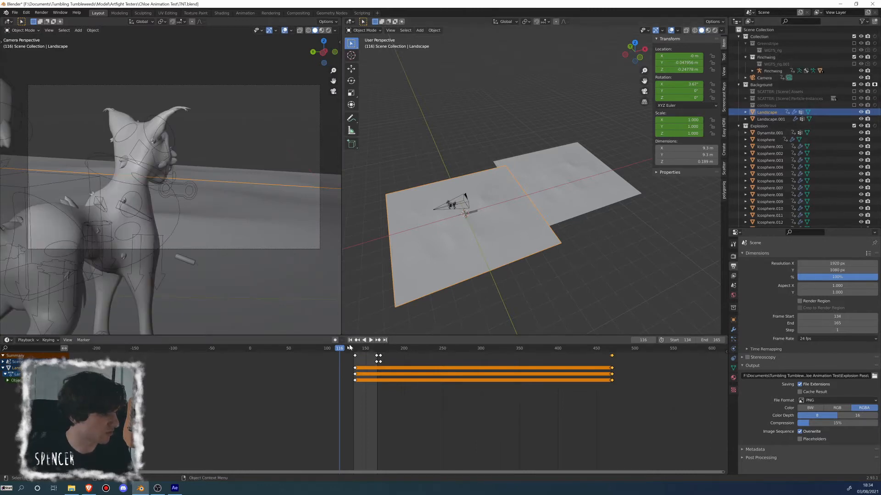
{"action": "left_click_drag", "start_coordinate": [357, 345], "coordinate": [442, 345]}
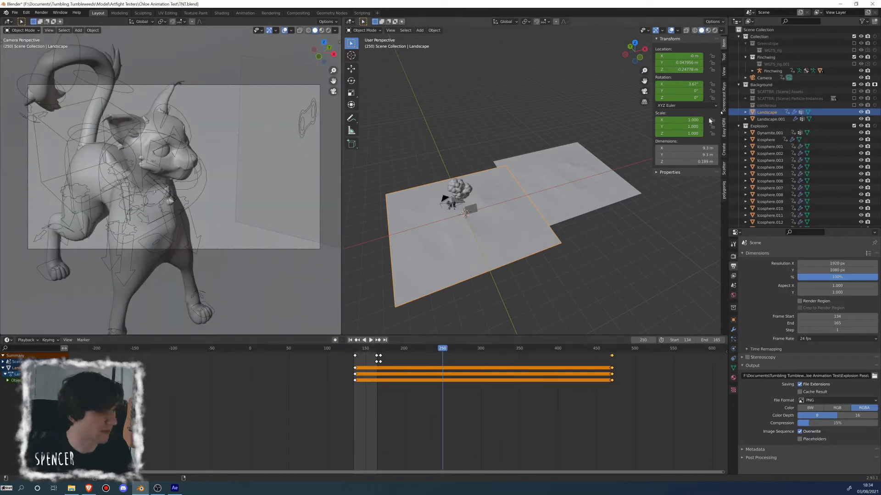
{"action": "left_click", "coordinate": [854, 43]}
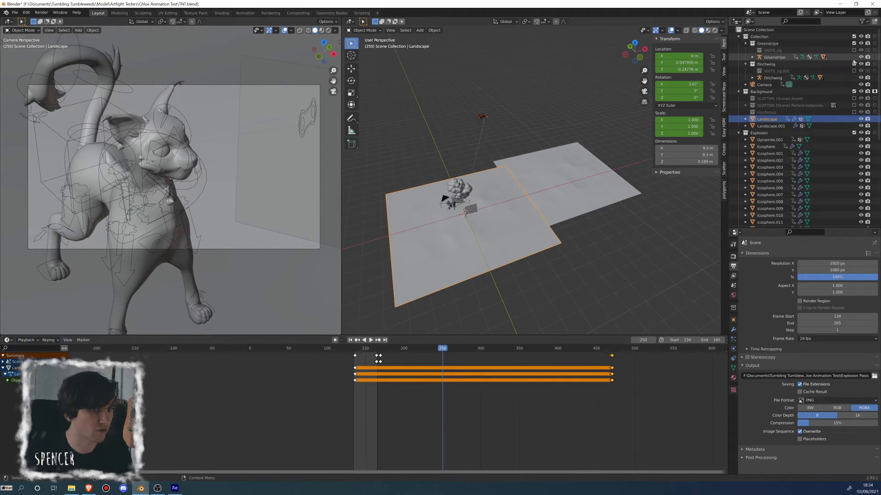
Exclude the Finchwing and Background collections, go to frame 81 and save the Blender file.
{"action": "left_click", "coordinate": [853, 63]}
{"action": "left_click", "coordinate": [853, 85]}
{"action": "left_click_drag", "start_coordinate": [447, 345], "coordinate": [313, 349]}
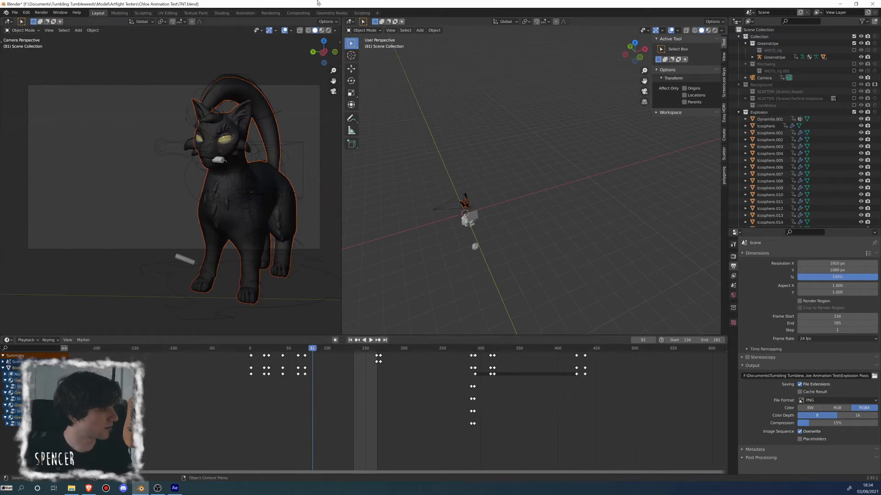
{"action": "key", "text": "ctrl+s"}
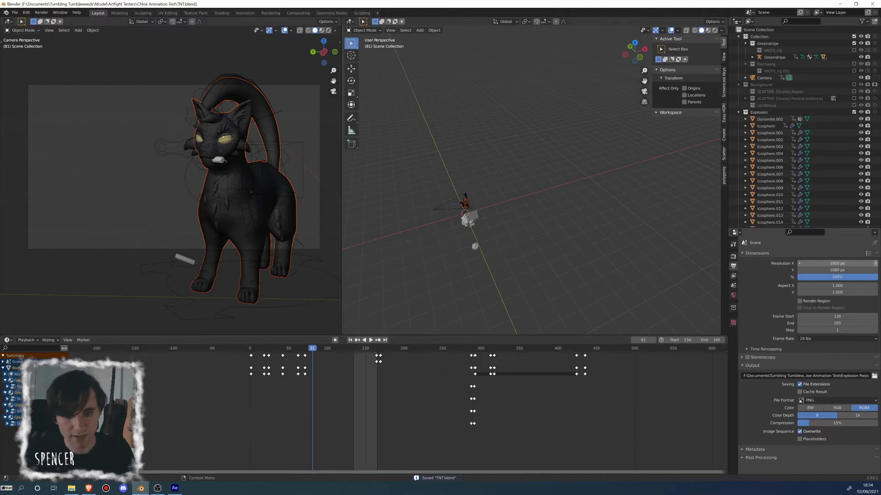
Switch to File Explorer and preview the rendered image 0164.png in the Backgrounds folder, widening the window.
{"action": "key", "text": "alt+Tab"}
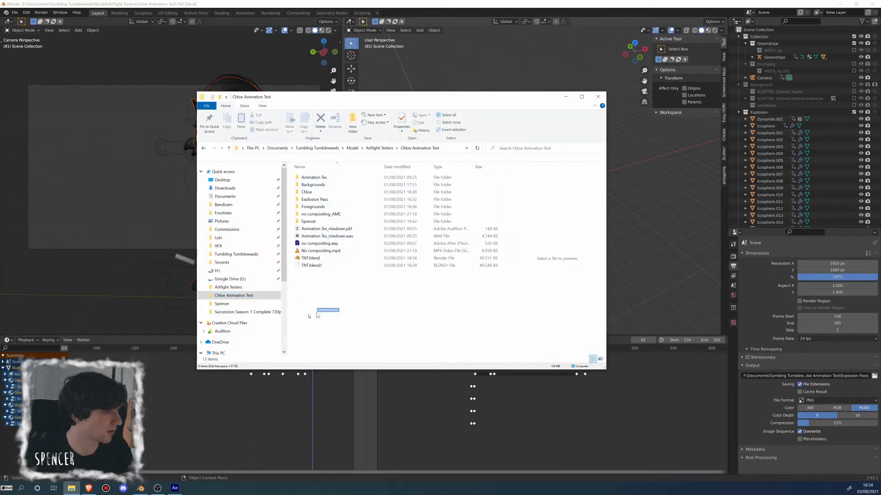
{"action": "double_click", "coordinate": [320, 186]}
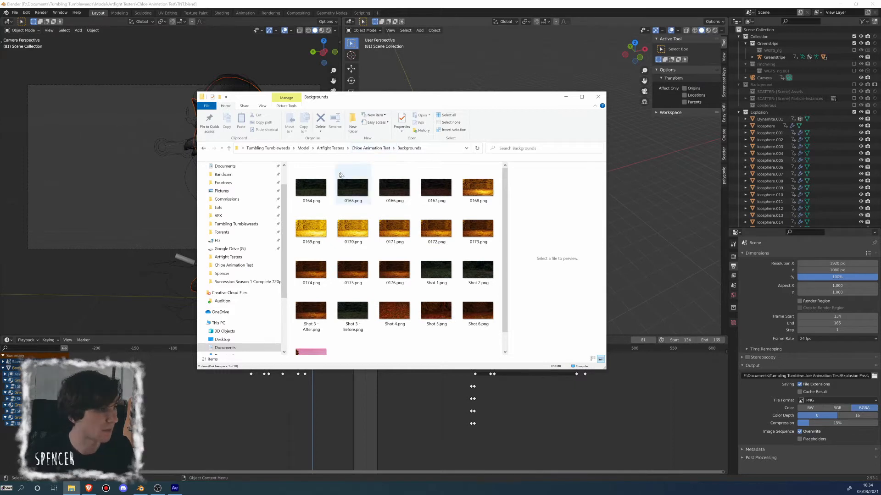
{"action": "left_click", "coordinate": [311, 188]}
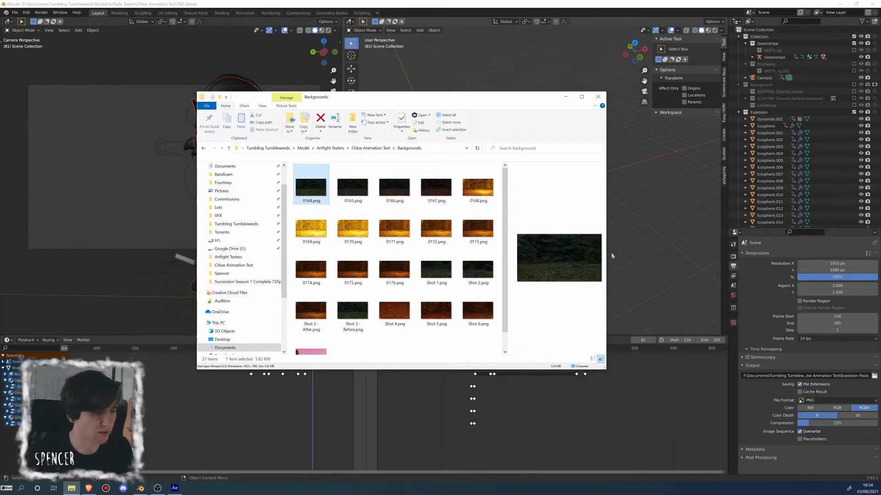
{"action": "left_click_drag", "start_coordinate": [606, 254], "coordinate": [635, 255]}
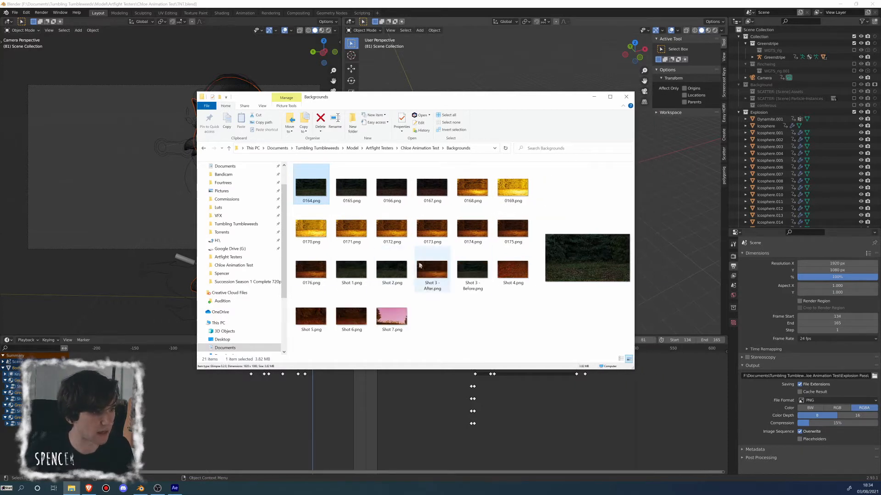
Browse the rendered frames in the Chloe folder and preview 0083.png.
{"action": "left_click", "coordinate": [425, 152]}
{"action": "left_click", "coordinate": [314, 199]}
{"action": "double_click", "coordinate": [314, 193]}
{"action": "left_click", "coordinate": [467, 248]}
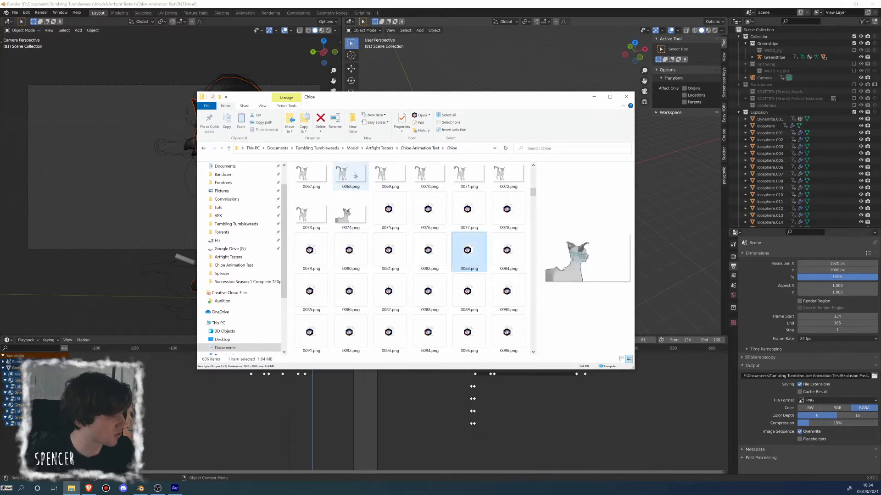
Preview frame 0075.png in the Spencer render folder and return to the Chloe Animation Test folder.
{"action": "left_click", "coordinate": [419, 149]}
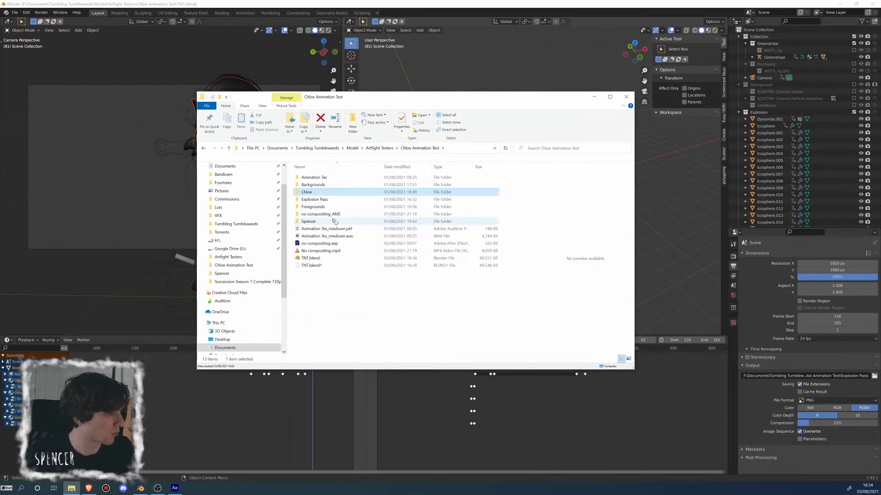
{"action": "double_click", "coordinate": [308, 221]}
{"action": "scroll", "coordinate": [394, 220], "scroll_direction": "down", "scroll_amount": 8}
{"action": "left_click", "coordinate": [398, 215]}
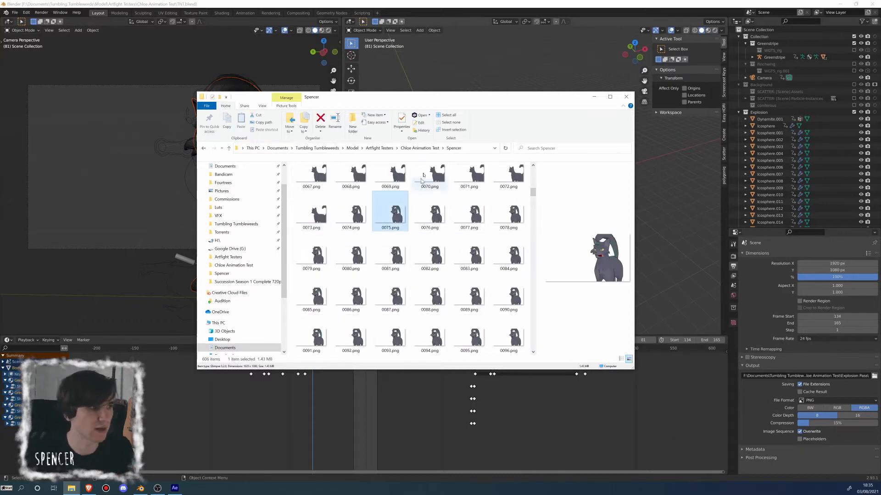
{"action": "left_click", "coordinate": [419, 148]}
{"action": "left_click", "coordinate": [392, 296]}
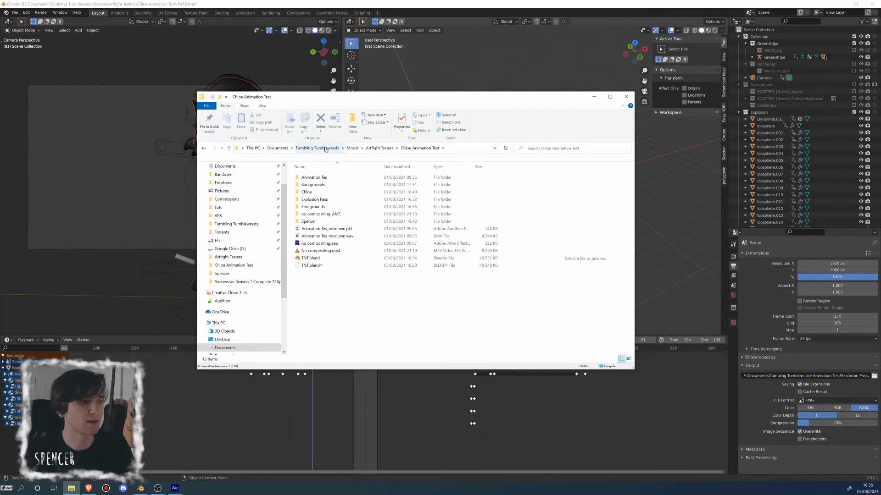
Return to Blender and deselect the character in the 3D viewport.
{"action": "left_click", "coordinate": [297, 2]}
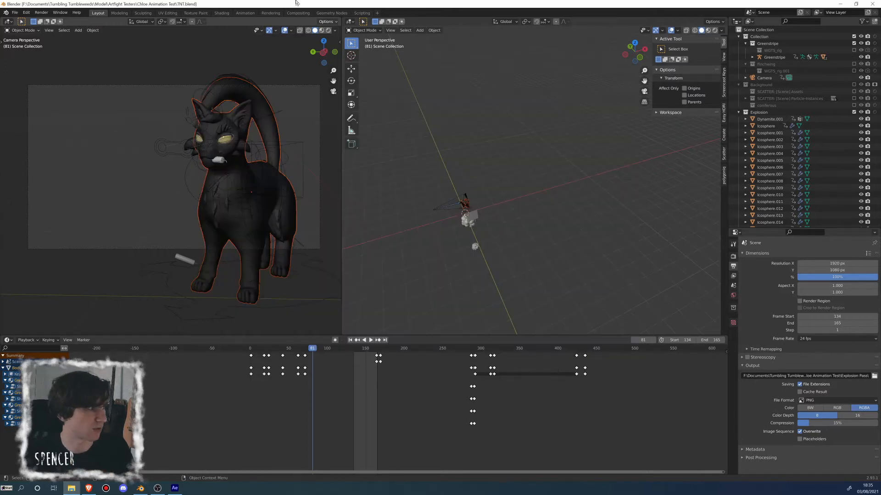
{"action": "left_click", "coordinate": [499, 205]}
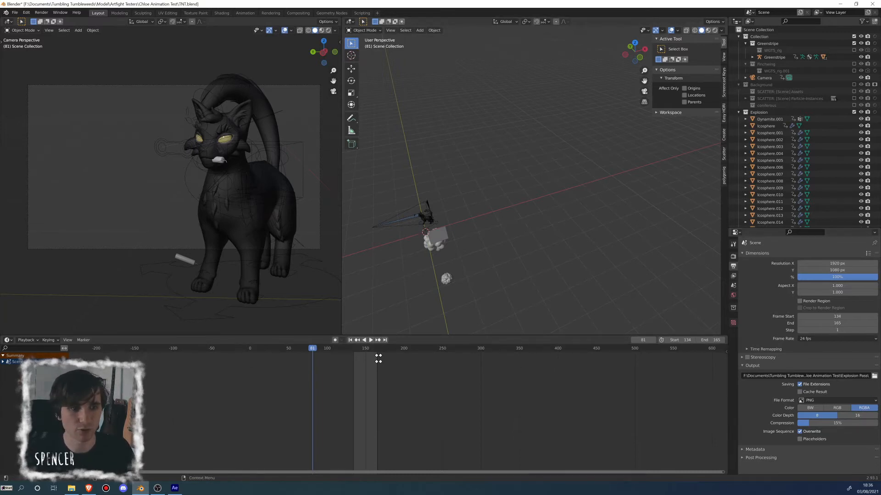
Switch to After Effects and widen the Project panel.
{"action": "key", "text": "alt+Tab"}
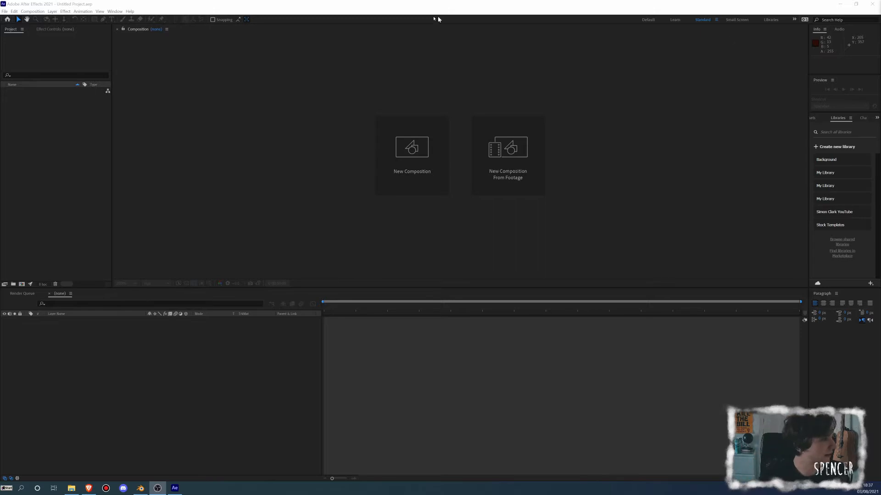
{"action": "left_click_drag", "start_coordinate": [112, 161], "coordinate": [156, 159]}
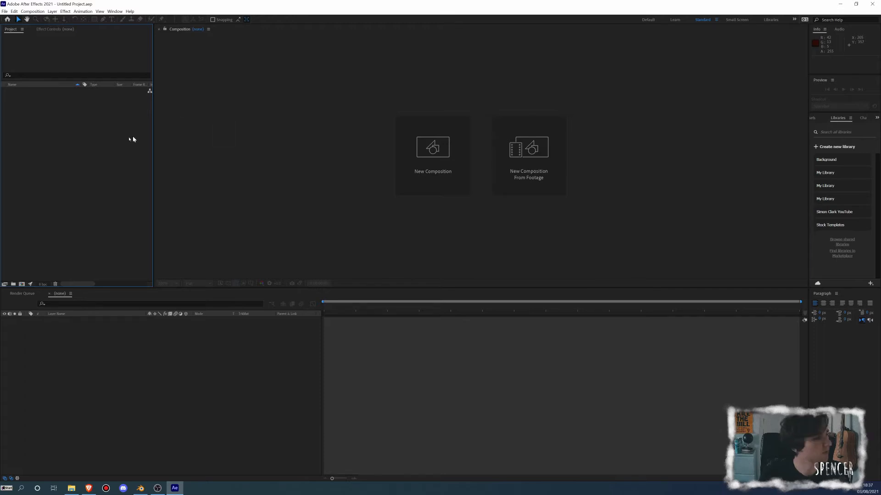
Import the PNG sequence starting at 0001.png from the Chloe folder as footage.
{"action": "double_click", "coordinate": [107, 145]}
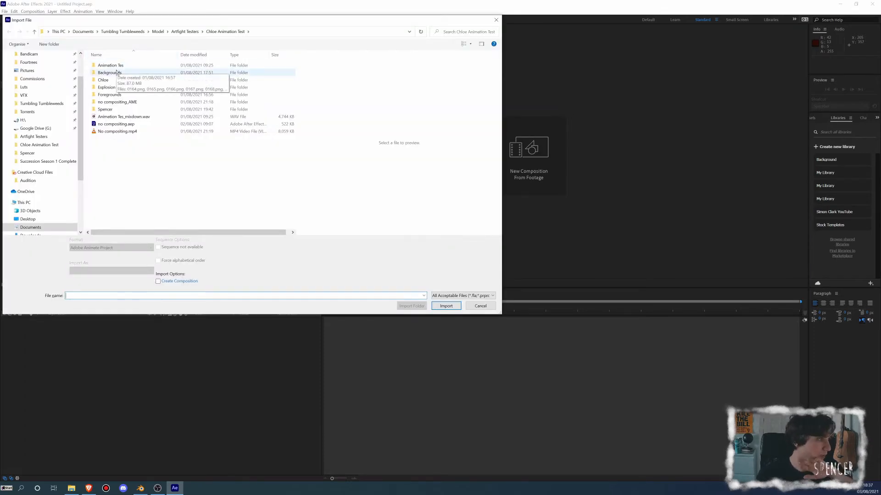
{"action": "double_click", "coordinate": [110, 65]}
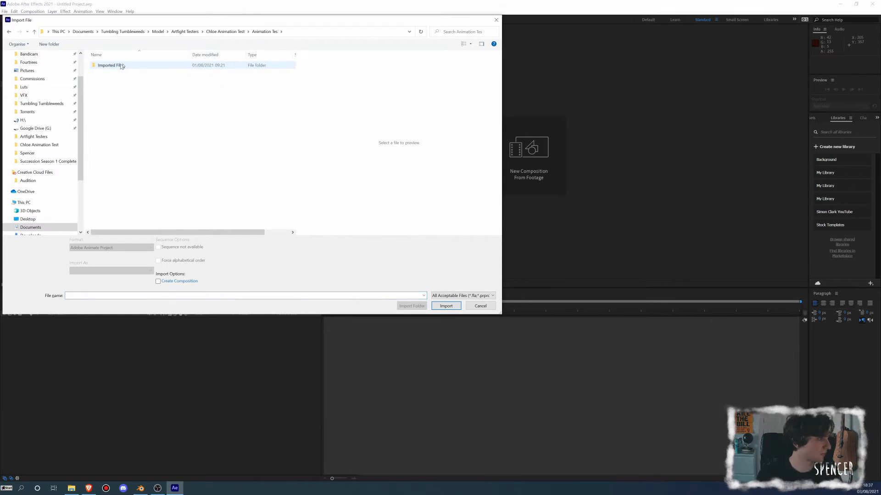
{"action": "left_click", "coordinate": [210, 31]}
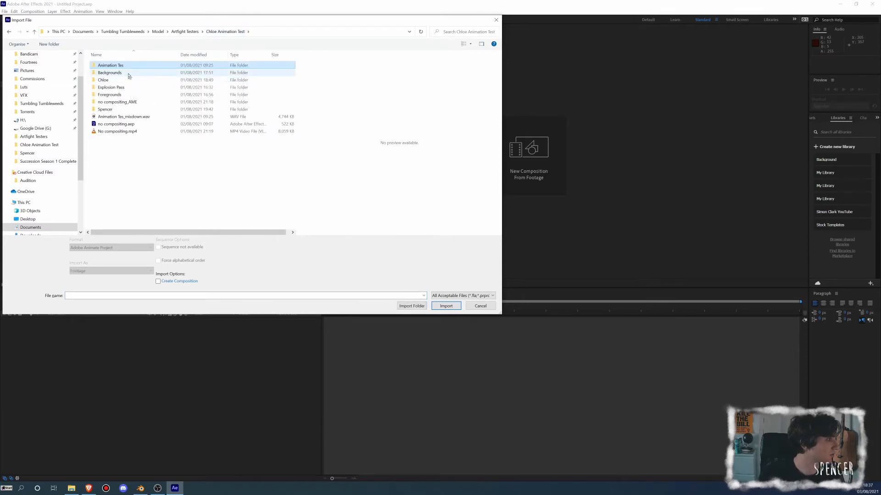
{"action": "left_click", "coordinate": [113, 81]}
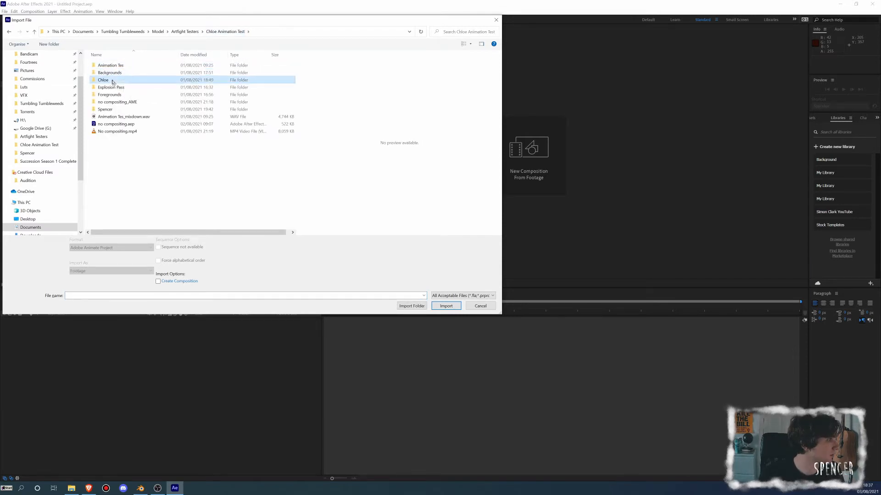
{"action": "double_click", "coordinate": [112, 81]}
{"action": "left_click", "coordinate": [108, 73]}
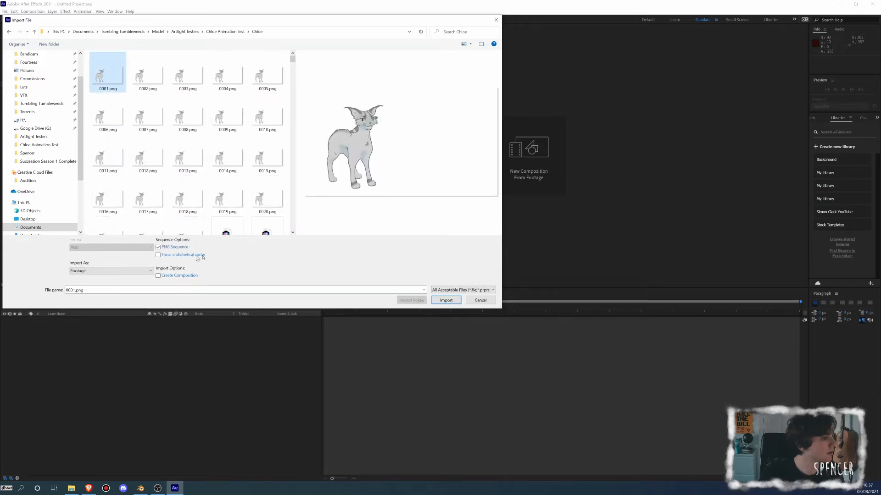
{"action": "left_click", "coordinate": [447, 300]}
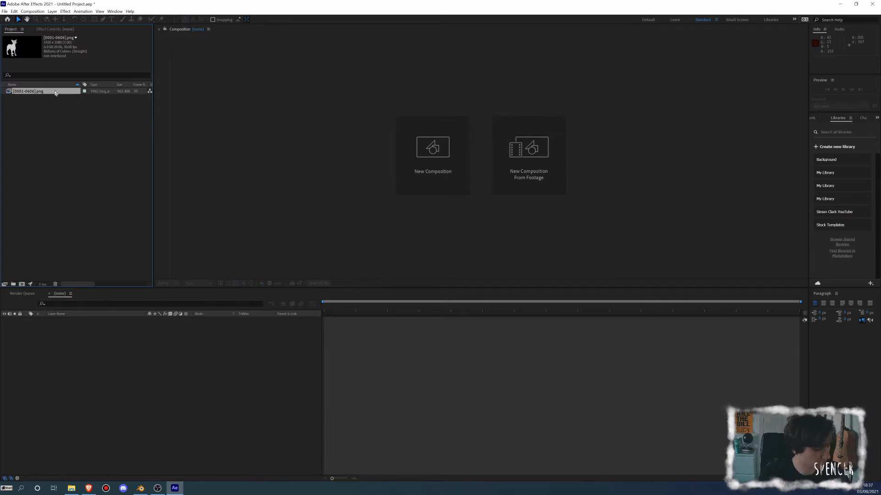
Interpret the imported PNG sequence at 24 frames per second.
{"action": "key", "text": "ctrl+alt+g"}
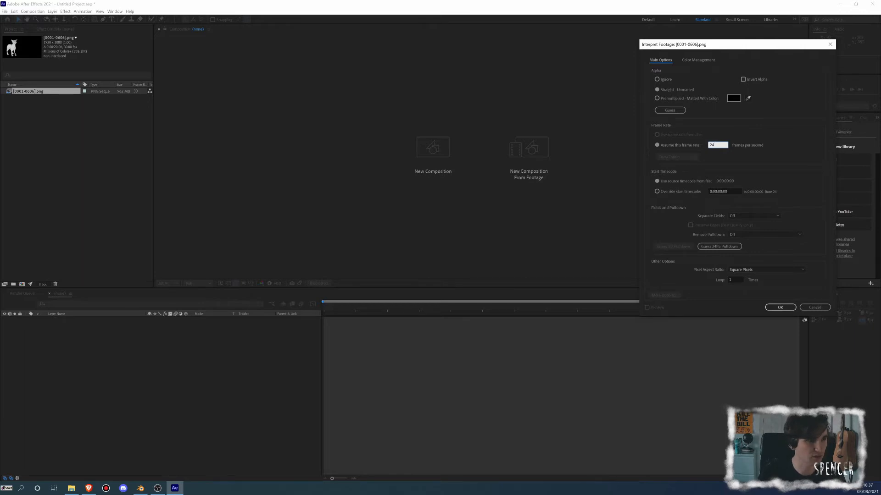
{"action": "left_click_drag", "start_coordinate": [702, 46], "coordinate": [320, 50]}
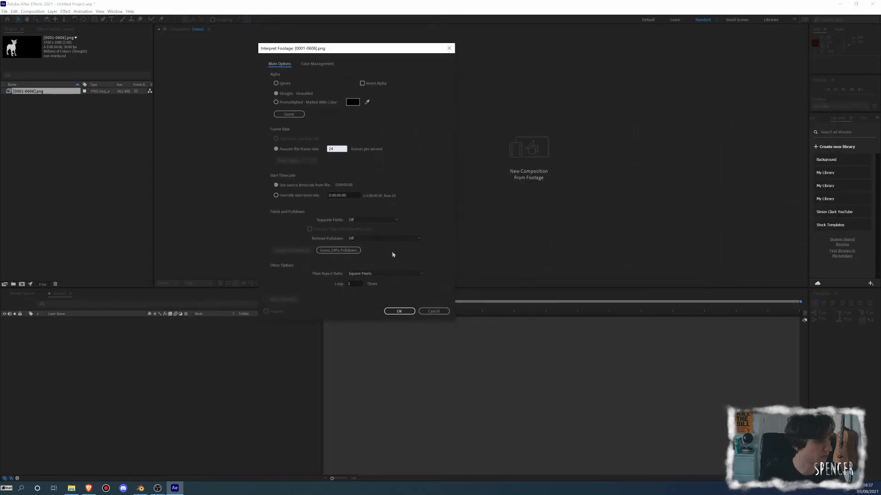
{"action": "left_click", "coordinate": [399, 311]}
{"action": "right_click", "coordinate": [28, 91]}
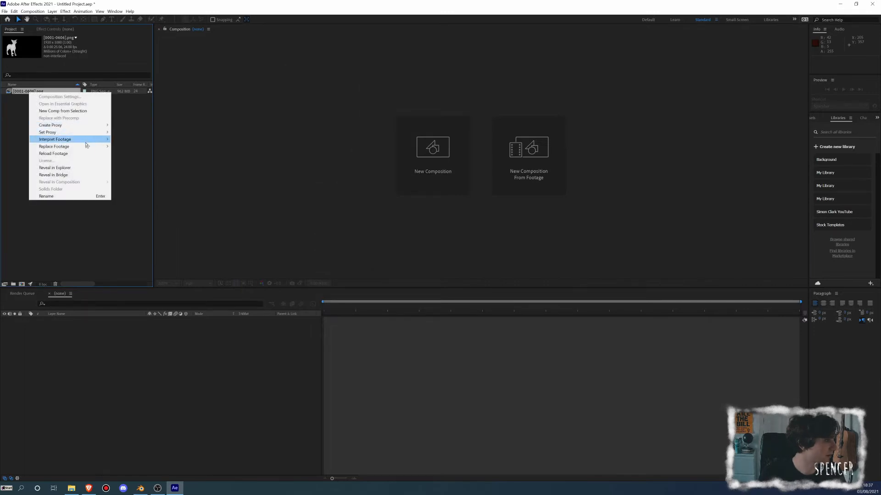
{"action": "mouse_move", "coordinate": [89, 139]}
{"action": "left_click", "coordinate": [139, 117]}
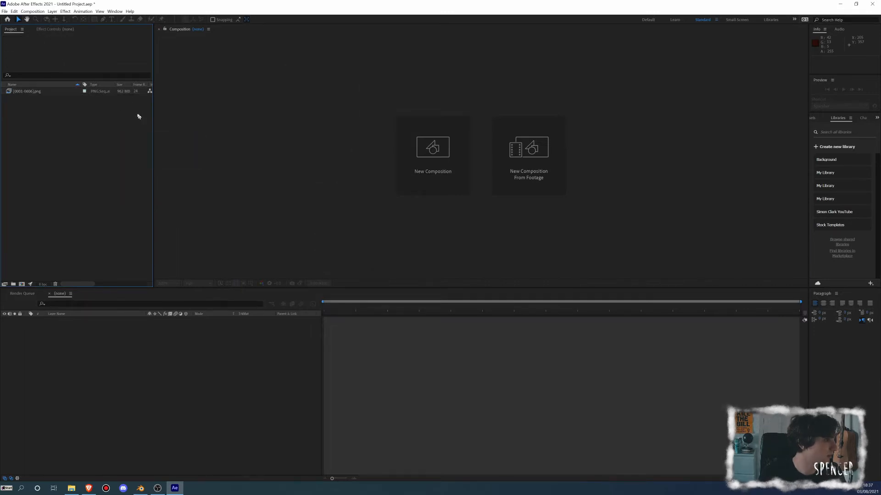
Import the PNG sequence starting at 0001.png from the Spencer folder as footage.
{"action": "double_click", "coordinate": [126, 117]}
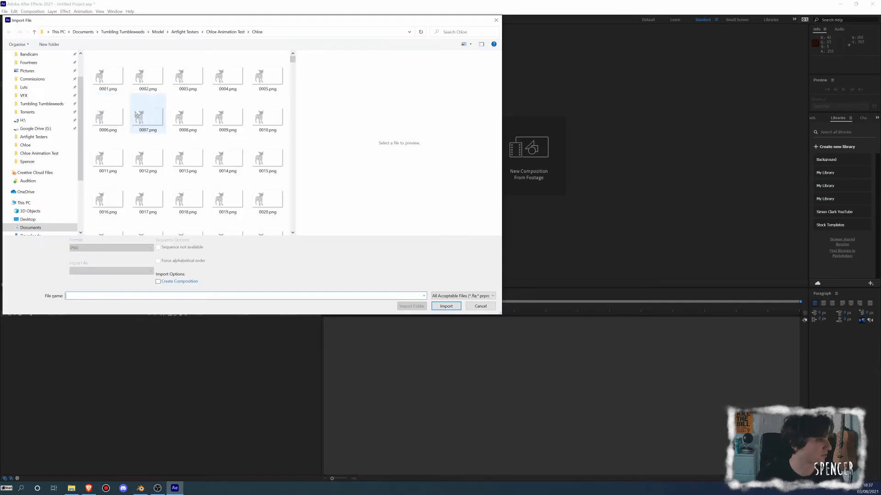
{"action": "left_click", "coordinate": [225, 33]}
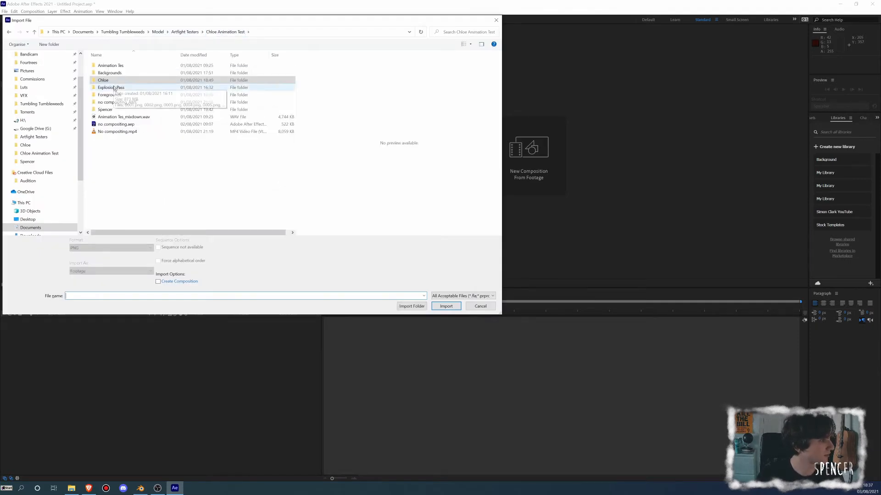
{"action": "left_click", "coordinate": [111, 111]}
{"action": "double_click", "coordinate": [111, 111]}
{"action": "left_click", "coordinate": [108, 77]}
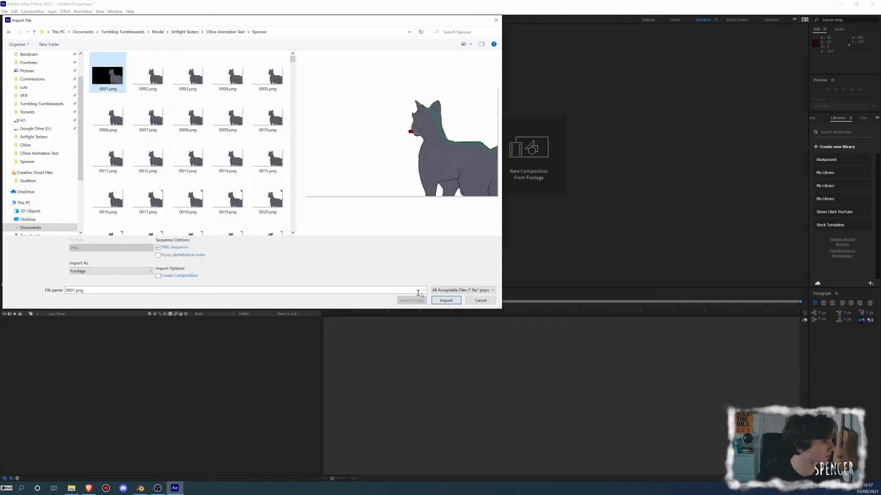
{"action": "left_click", "coordinate": [457, 306]}
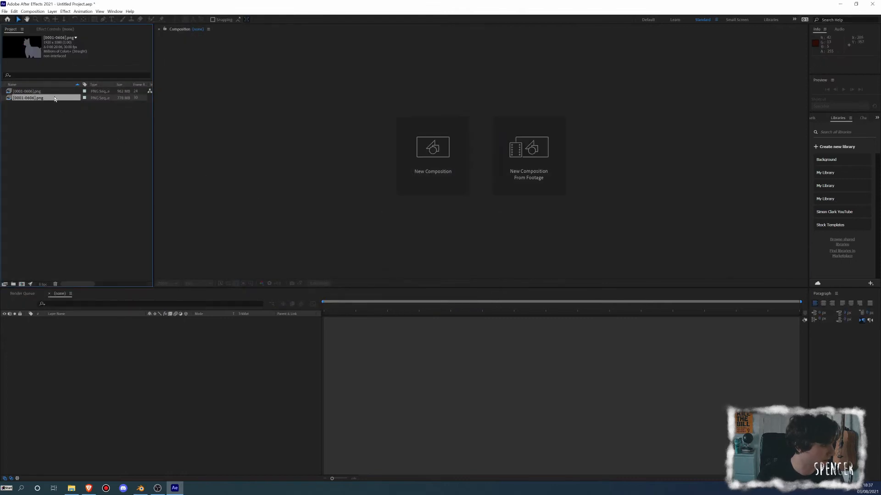
Interpret the Spencer PNG sequence at 24 frames per second and deselect it.
{"action": "key", "text": "ctrl+alt+g"}
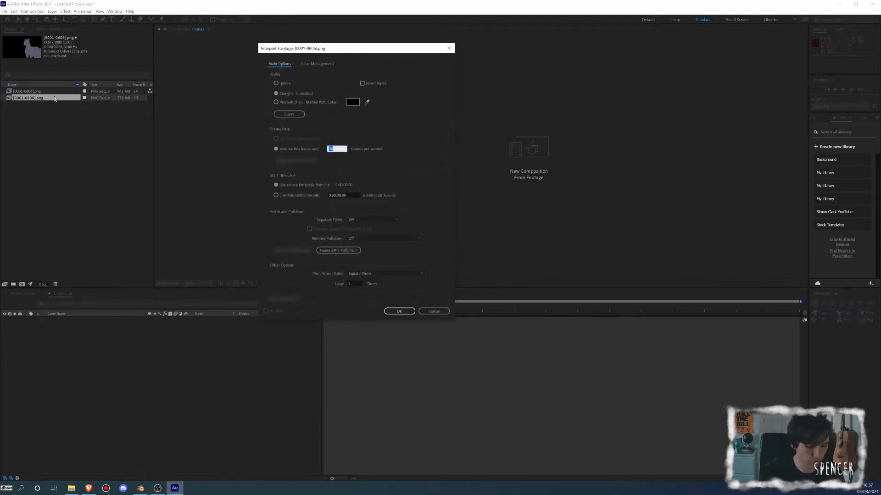
{"action": "key", "text": "Return"}
{"action": "left_click", "coordinate": [64, 137]}
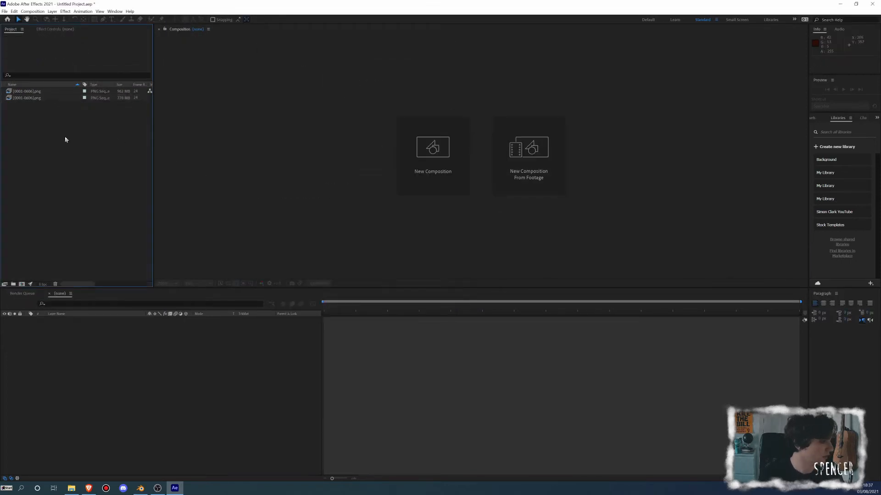
Import the PNG sequence starting at 0001.png from the Explosion Pass folder as footage.
{"action": "double_click", "coordinate": [64, 137]}
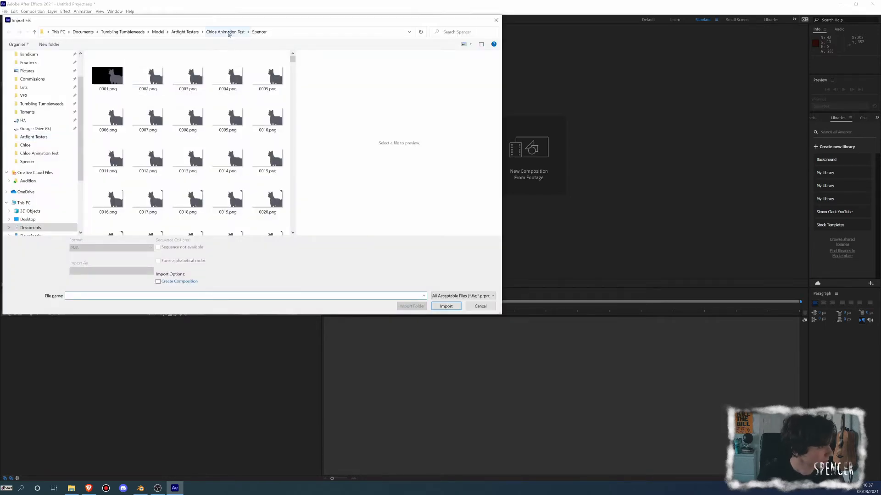
{"action": "left_click", "coordinate": [227, 31]}
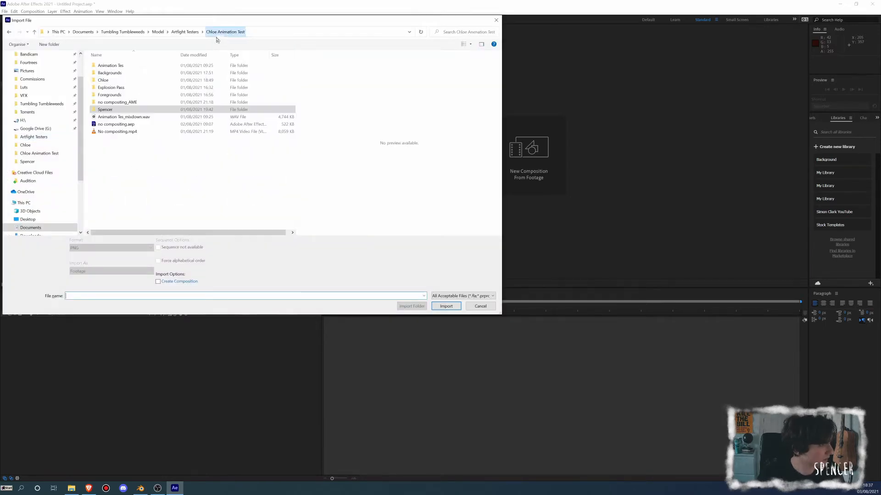
{"action": "left_click", "coordinate": [110, 94]}
{"action": "double_click", "coordinate": [110, 89]}
{"action": "left_click", "coordinate": [110, 87]}
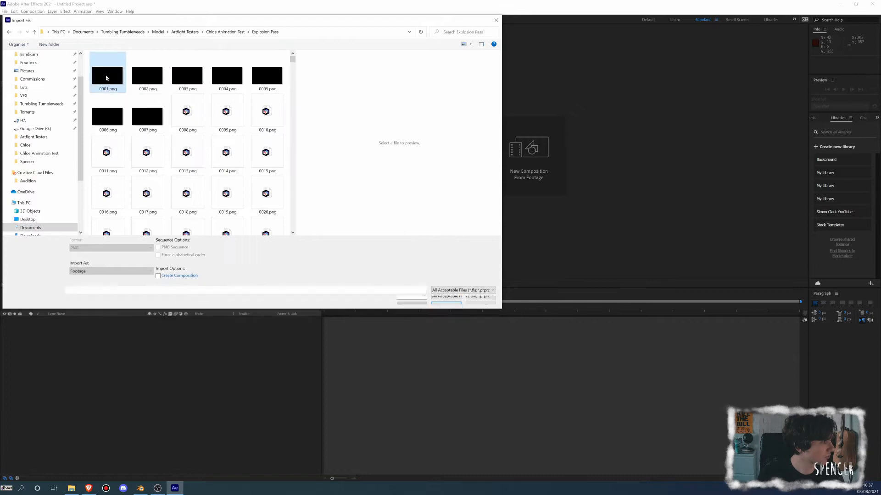
{"action": "left_click", "coordinate": [445, 301]}
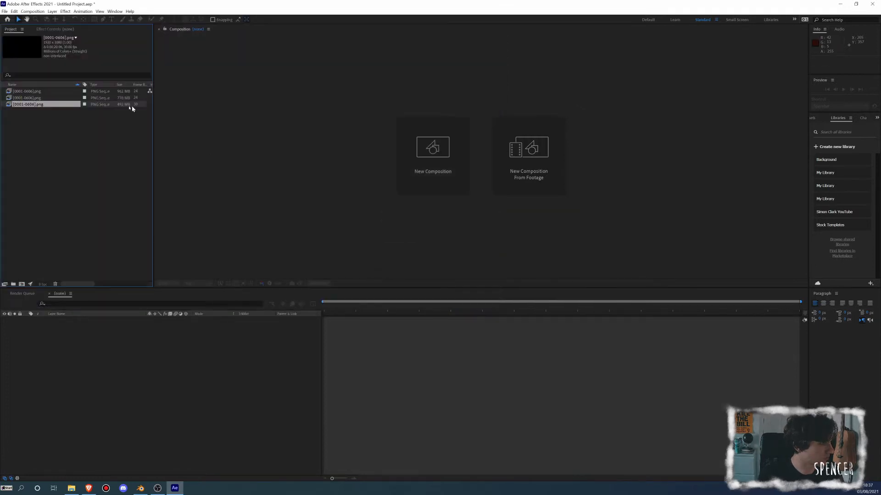
Interpret the explosion pass sequence at 24 frames per second and deselect it.
{"action": "key", "text": "ctrl+alt+g"}
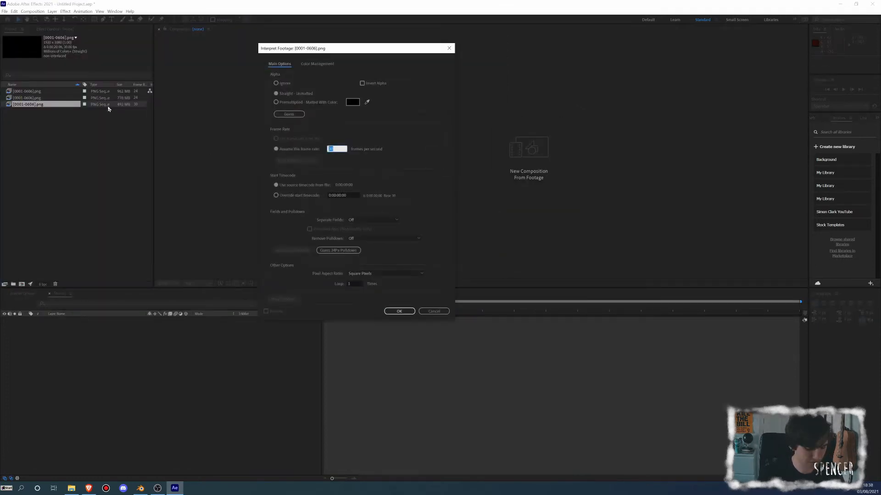
{"action": "key", "text": "Return"}
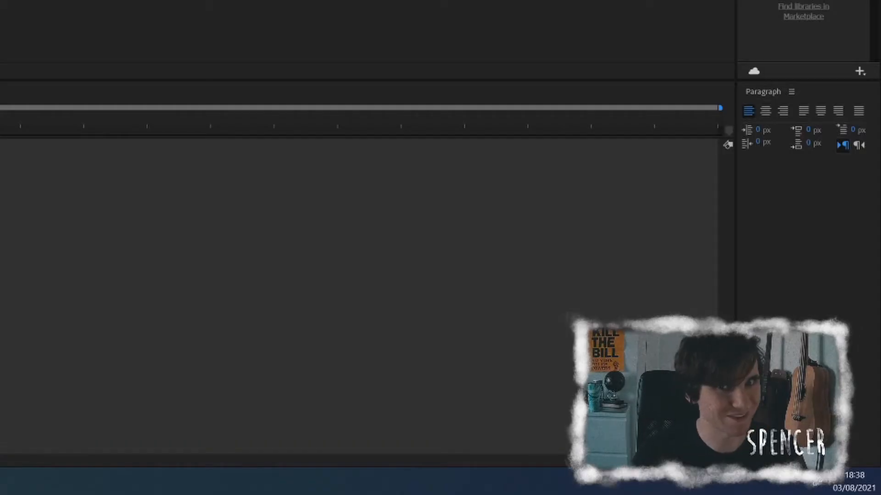
{"action": "left_click", "coordinate": [82, 134]}
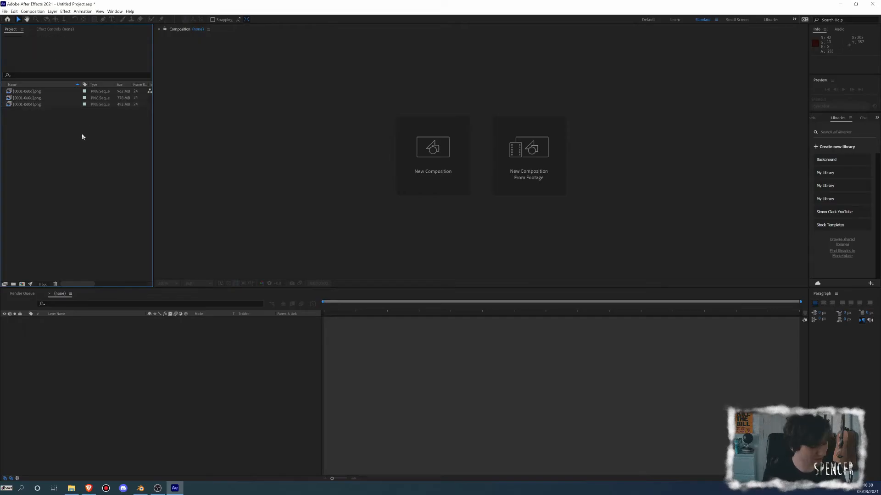
Import the Shot 1, Shot 3 - After, Shot 3 - Before, Shot 5, Shot 6 and Shot 7 PNG files from the Foregrounds folder as individual stills.
{"action": "double_click", "coordinate": [83, 137]}
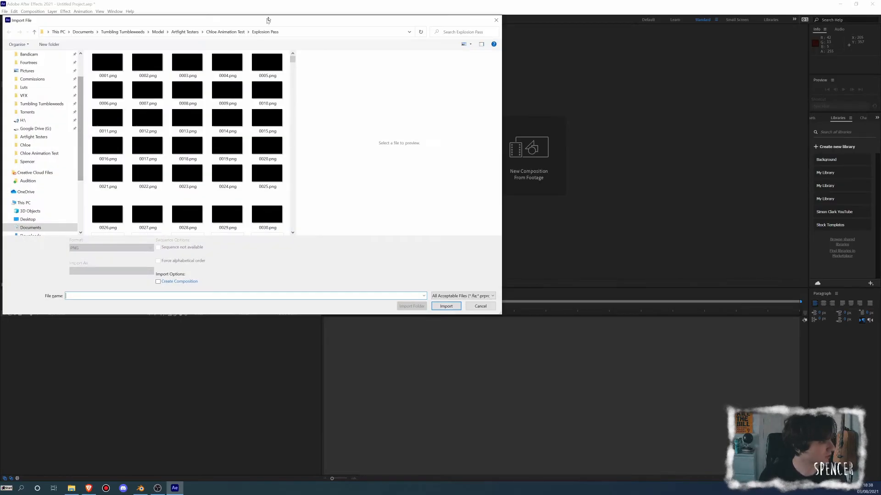
{"action": "left_click", "coordinate": [234, 33]}
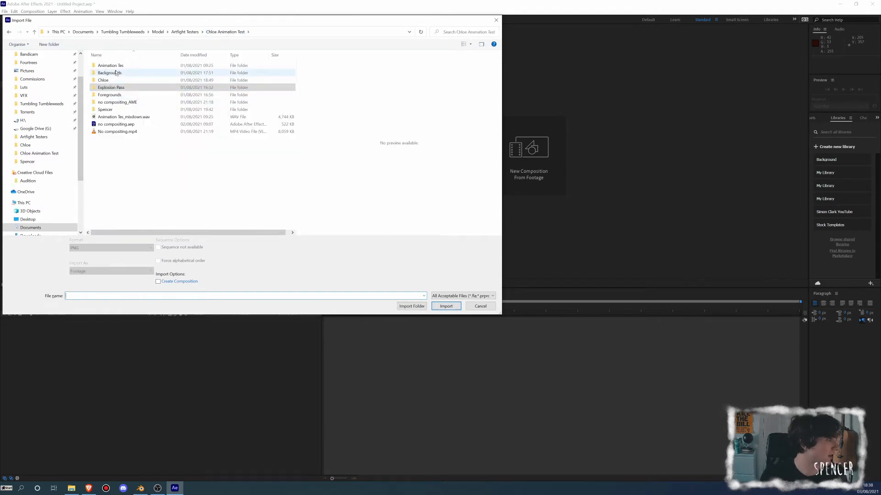
{"action": "left_click", "coordinate": [117, 95]}
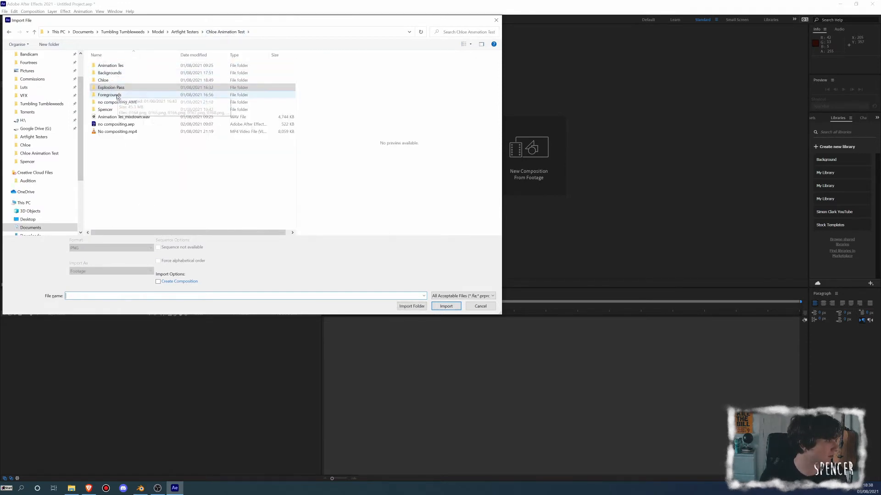
{"action": "double_click", "coordinate": [117, 95]}
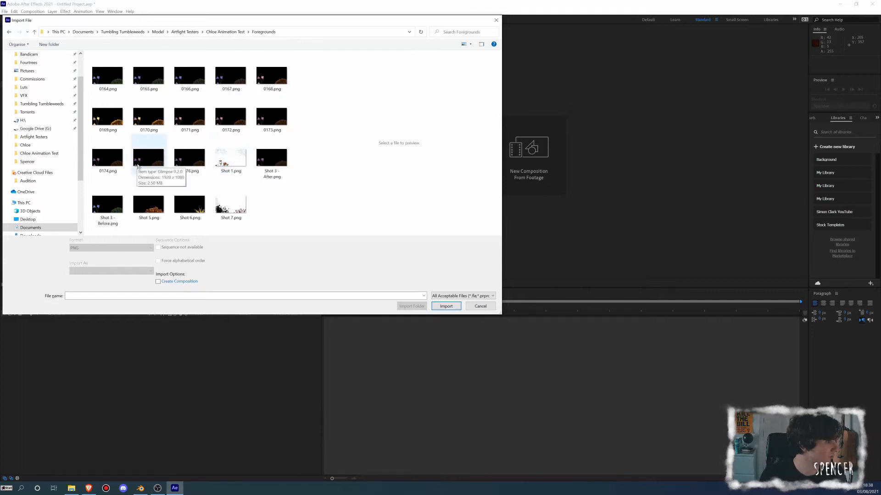
{"action": "left_click", "coordinate": [231, 159]}
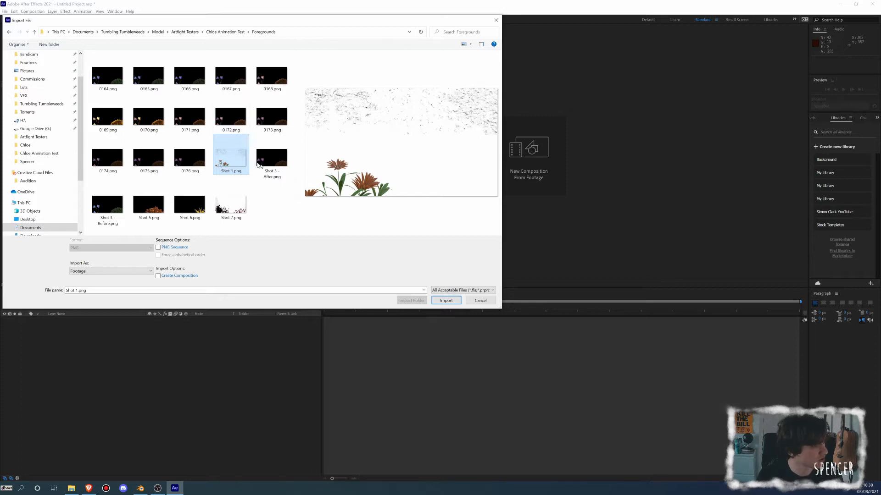
{"action": "left_click", "coordinate": [230, 209], "text": "shift"}
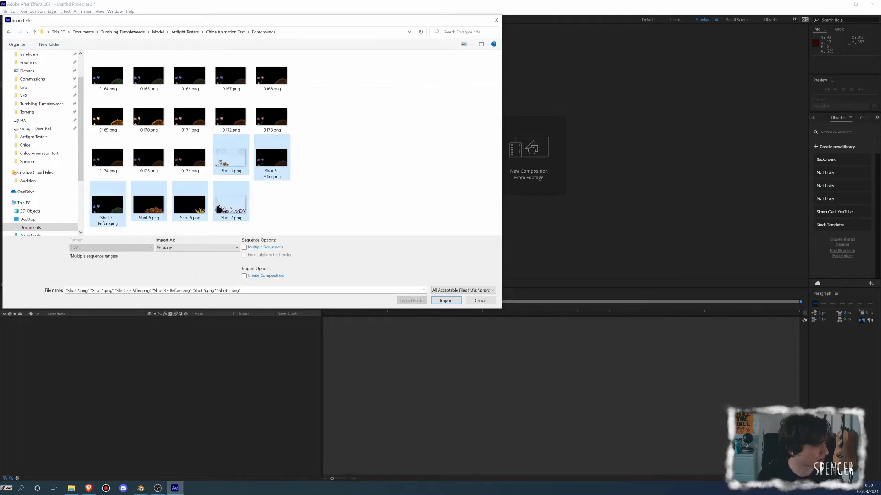
{"action": "left_click", "coordinate": [444, 304]}
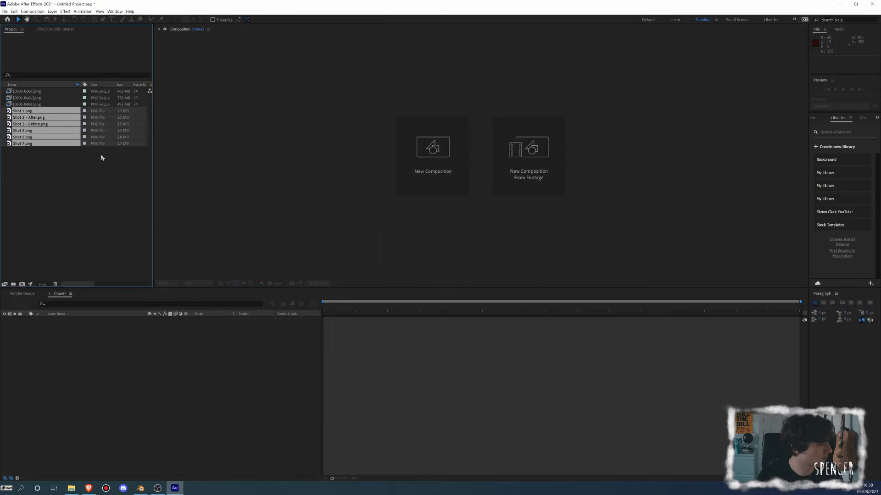
Rename the Shot 1.png footage item as Foreground Shot 1.png.
{"action": "left_click", "coordinate": [25, 112]}
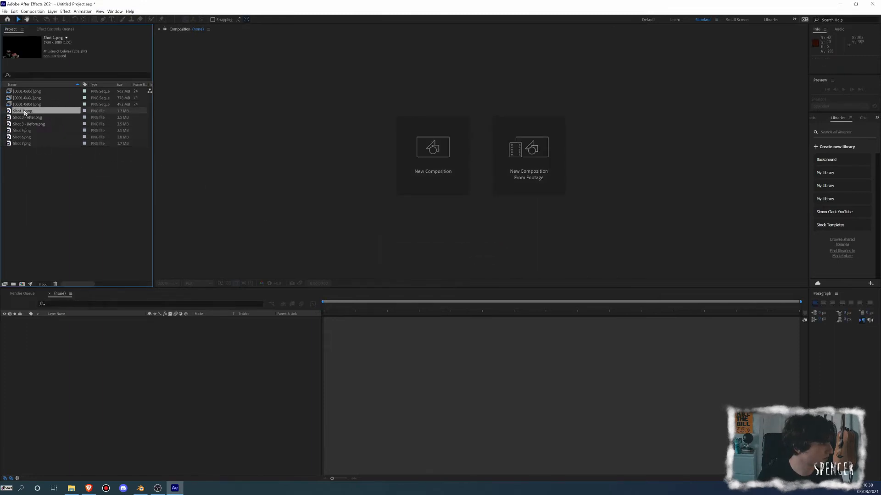
{"action": "key", "text": "Return"}
{"action": "left_click", "coordinate": [23, 110]}
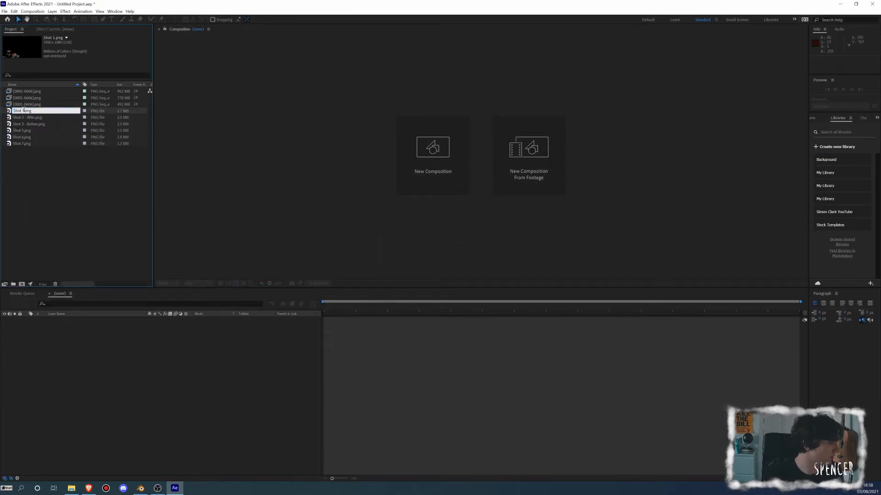
{"action": "type", "text": "Foreground"}
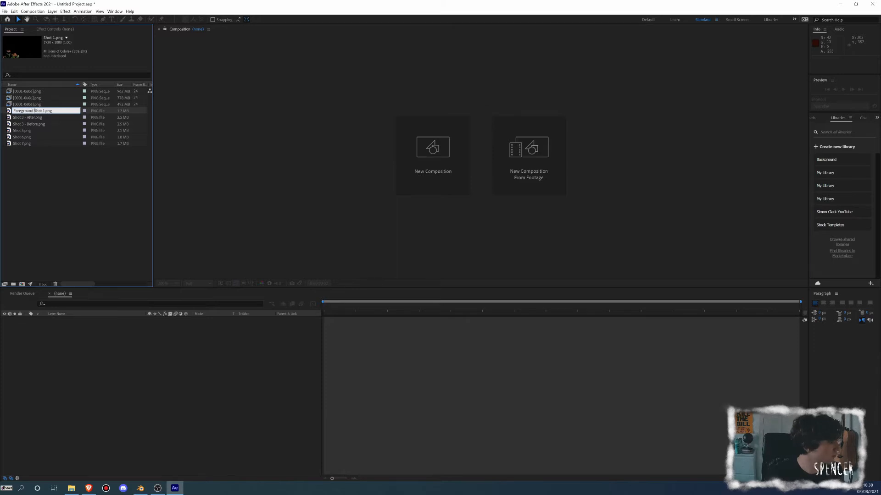
{"action": "key", "text": "Return"}
Preview the frames 0164.png to 0176.png one by one in the Foregrounds folder of the import dialog.
{"action": "key", "text": "ctrl+i"}
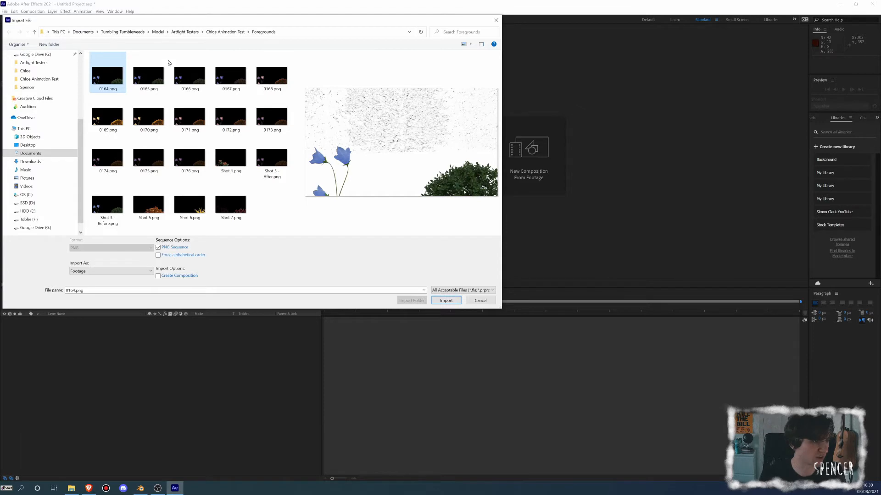
{"action": "key", "text": "Right"}
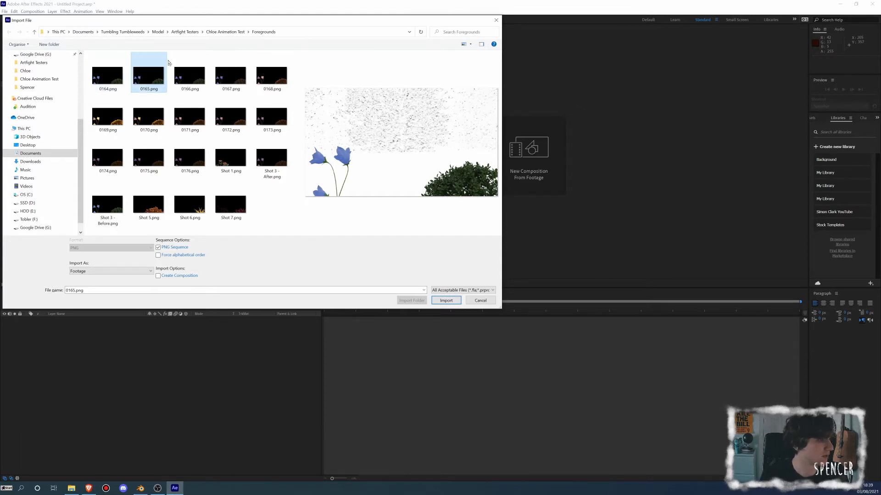
{"action": "key", "text": "Right"}
{"action": "key", "text": "Right"}
{"action": "key", "text": "Right"}
{"action": "key", "text": "Right"}
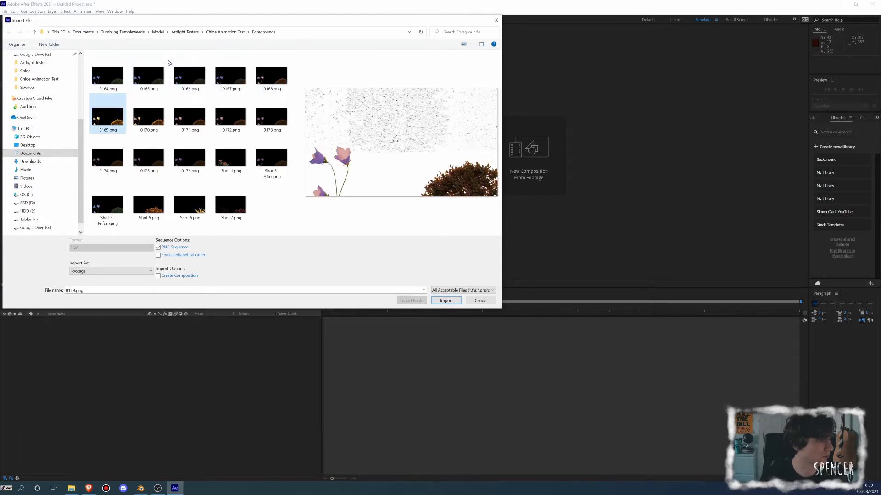
{"action": "key", "text": "Right"}
{"action": "key", "text": "Right"}
{"action": "key", "text": "Right"}
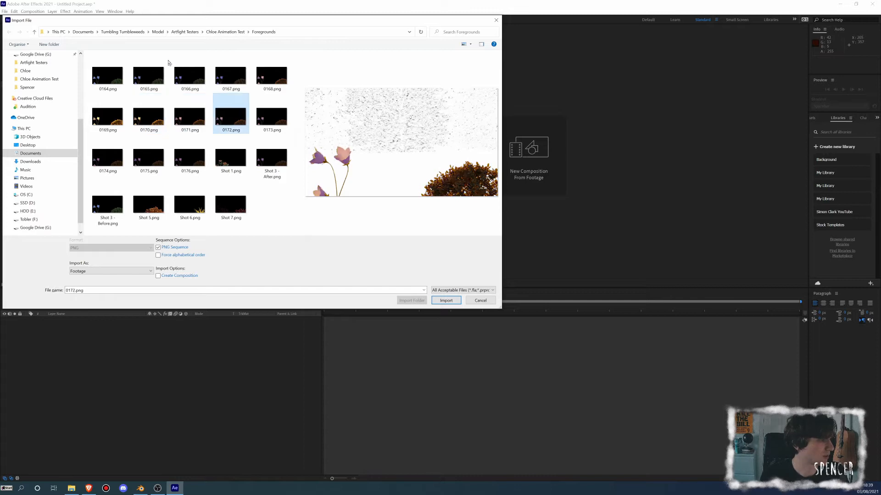
{"action": "key", "text": "Right"}
{"action": "key", "text": "Right"}
{"action": "key", "text": "Right"}
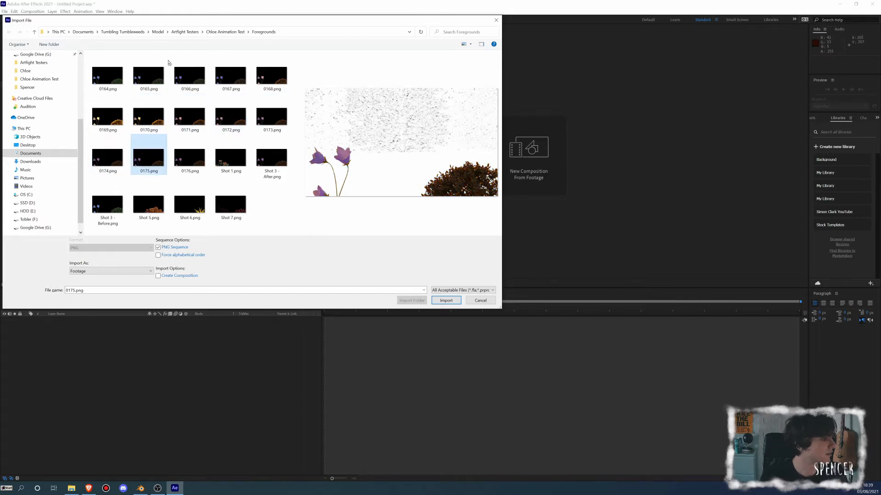
{"action": "key", "text": "Right"}
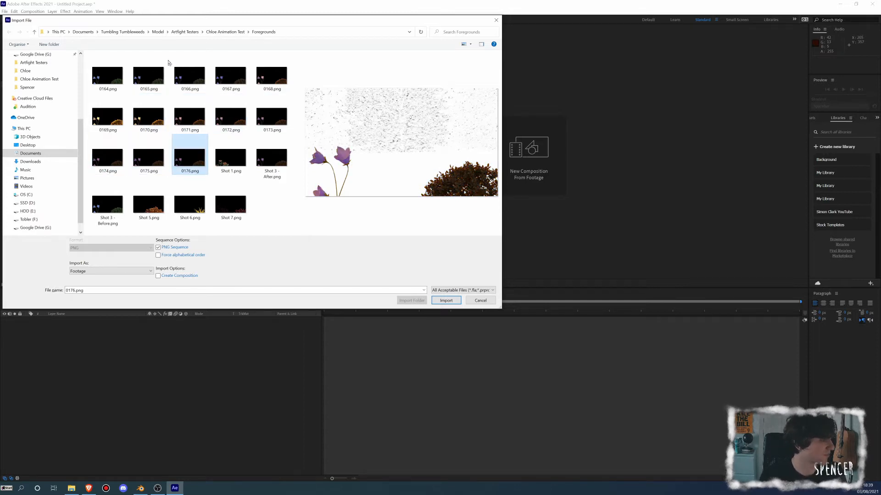
Import the Foregrounds PNG sequence starting at 0164.png and interpret it at 24 frames per second.
{"action": "left_click", "coordinate": [107, 74]}
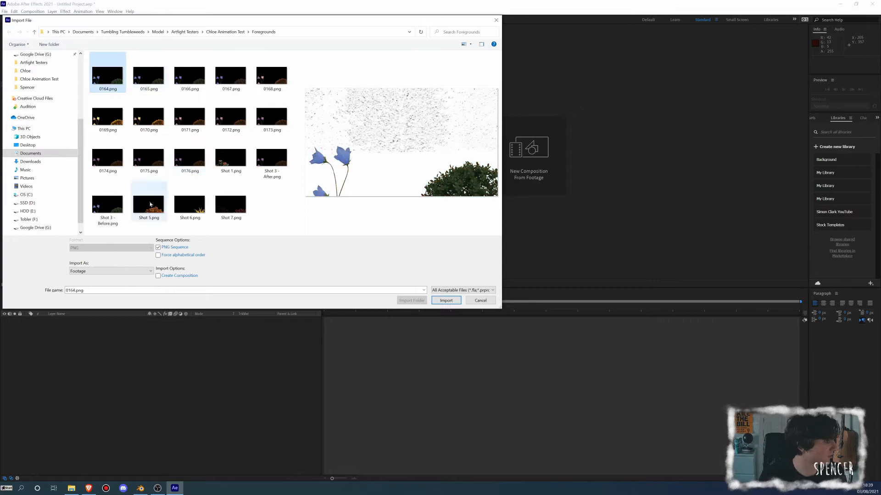
{"action": "left_click", "coordinate": [445, 301]}
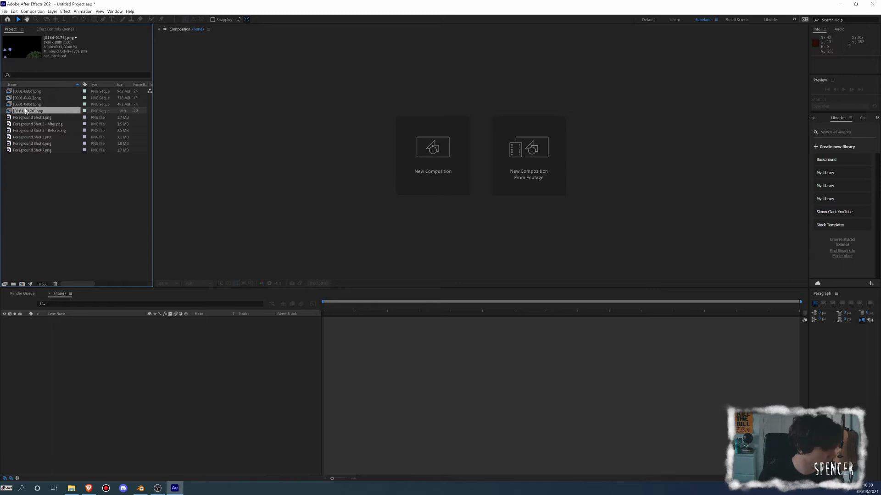
{"action": "key", "text": "ctrl+alt+g"}
{"action": "type", "text": "24"}
{"action": "key", "text": "Return"}
{"action": "key", "text": "Return"}
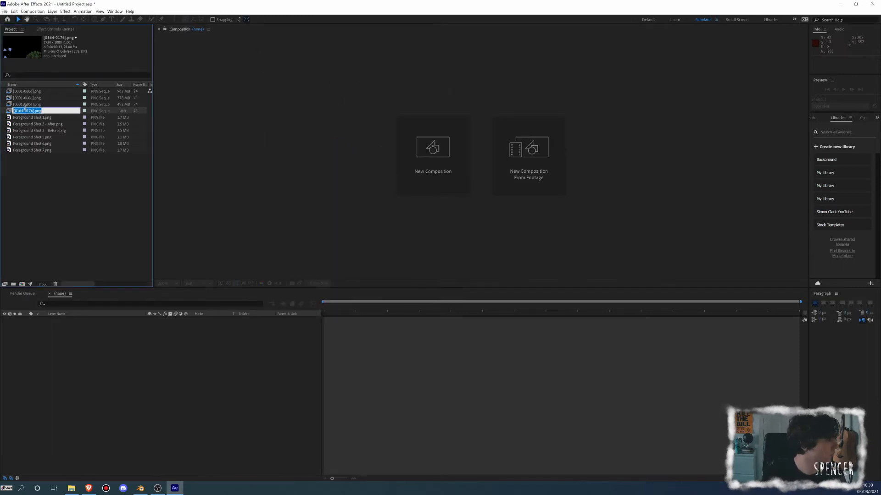
Rename the imported foreground sequence as Foreground [0164-0176].png.
{"action": "key", "text": "Home"}
{"action": "type", "text": "Foreground"}
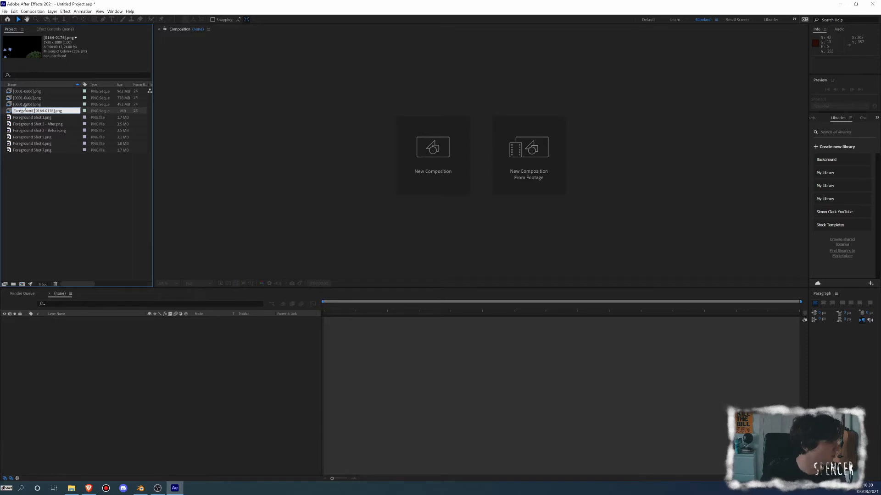
{"action": "left_click", "coordinate": [47, 178]}
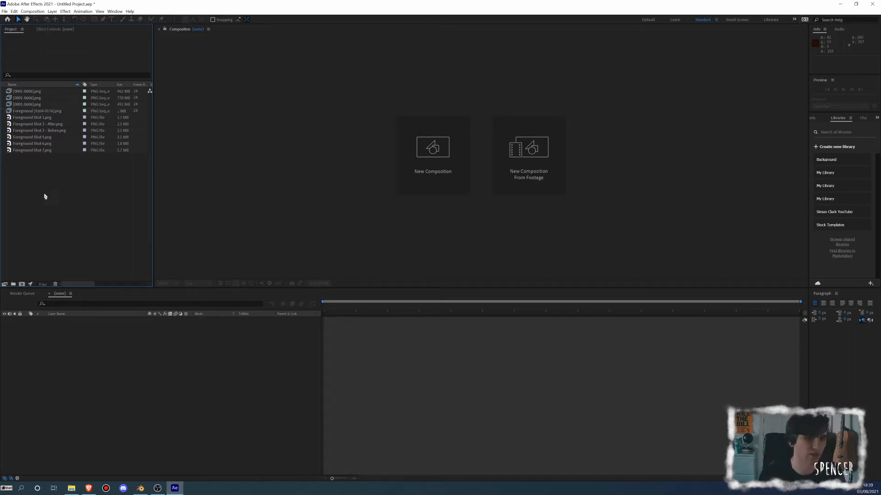
Import the PNG sequence starting at 0164.png from the Backgrounds folder as footage.
{"action": "double_click", "coordinate": [71, 212]}
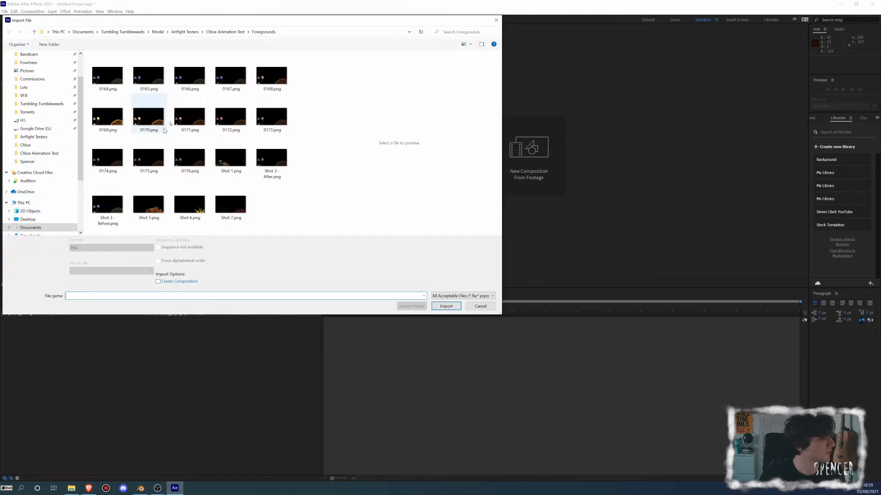
{"action": "left_click", "coordinate": [214, 32]}
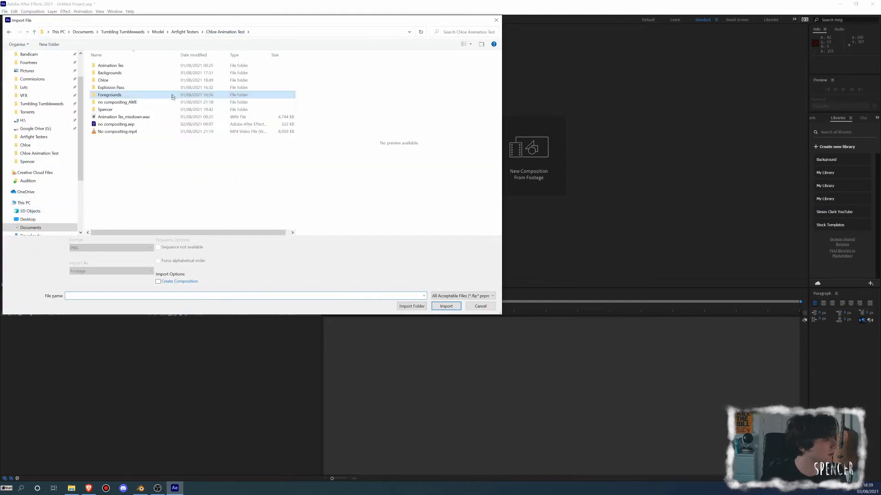
{"action": "double_click", "coordinate": [110, 74]}
{"action": "left_click", "coordinate": [103, 76]}
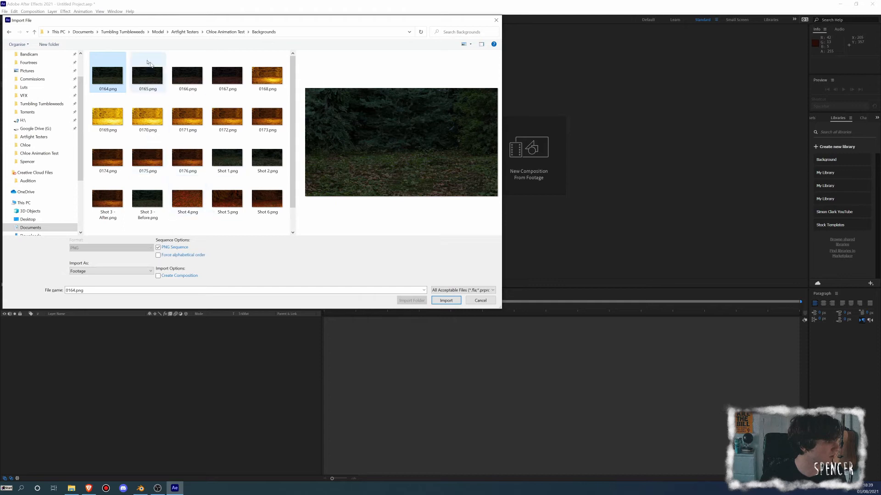
{"action": "left_click", "coordinate": [439, 301]}
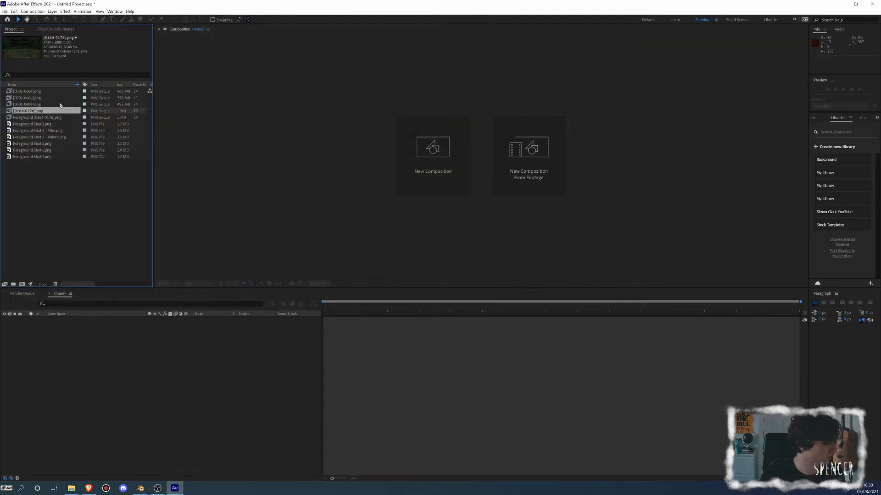
Interpret the imported background sequence at 24 frames per second.
{"action": "key", "text": "ctrl+alt+g"}
{"action": "type", "text": "24"}
{"action": "key", "text": "Return"}
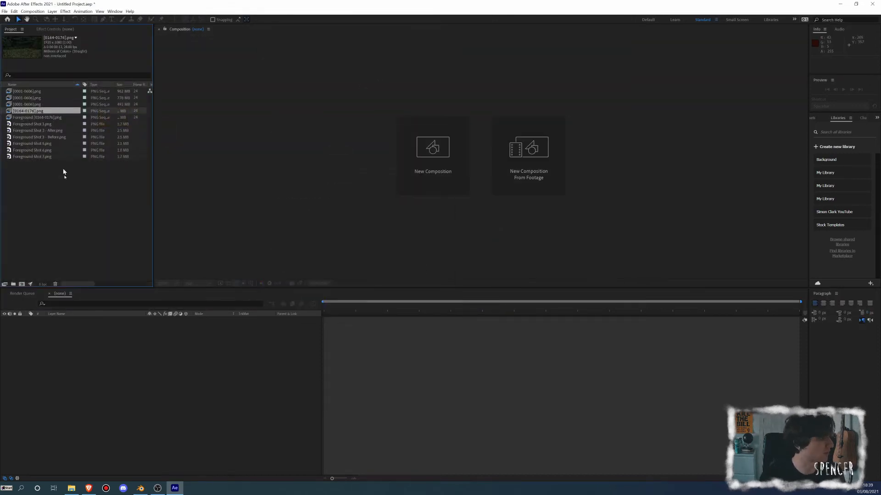
Rename the imported background sequence as Background [0164-0176].png.
{"action": "left_click", "coordinate": [68, 196]}
{"action": "left_click", "coordinate": [31, 112]}
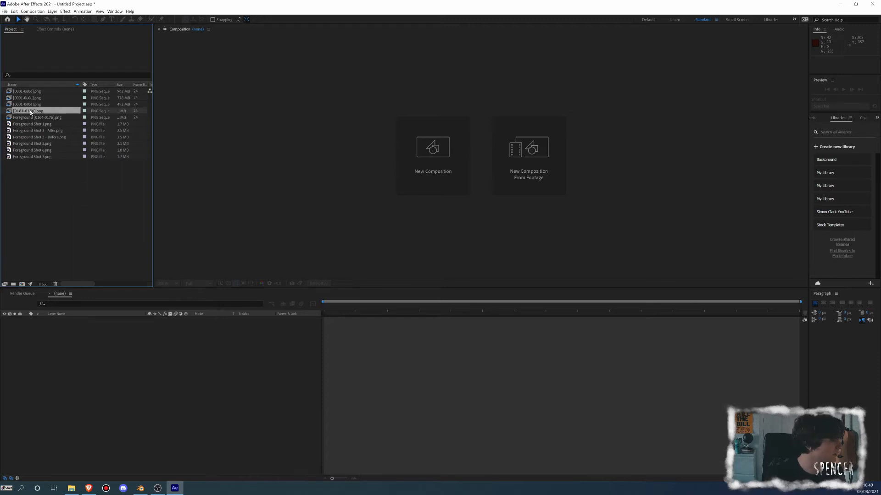
{"action": "key", "text": "Return"}
{"action": "key", "text": "Home"}
{"action": "type", "text": "Background"}
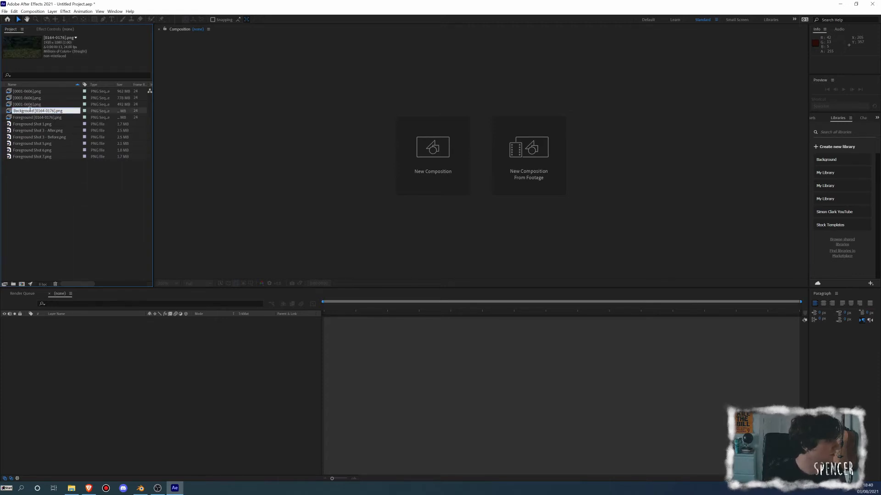
{"action": "key", "text": "Return"}
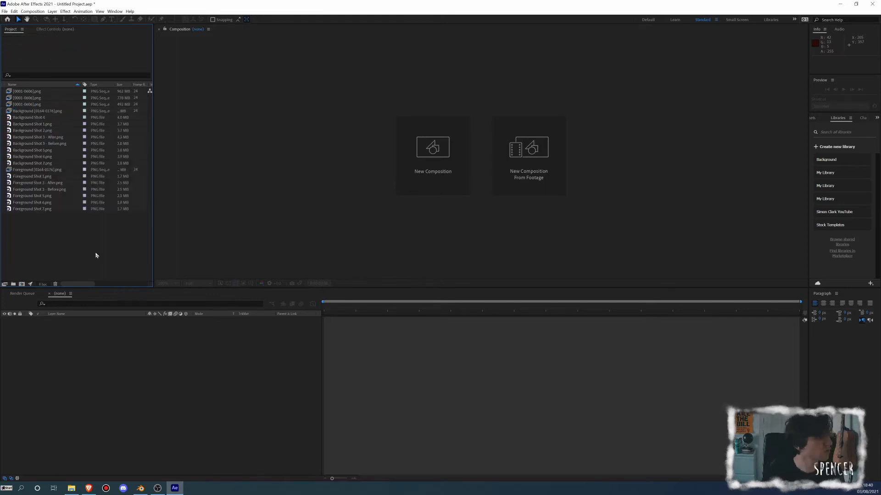
{"action": "left_click", "coordinate": [23, 91]}
{"action": "left_click", "coordinate": [24, 111]}
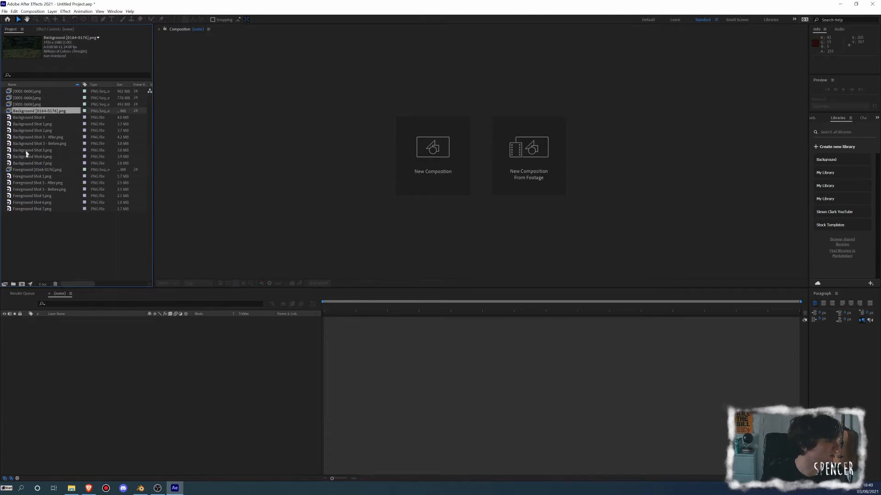
{"action": "left_click", "coordinate": [52, 234]}
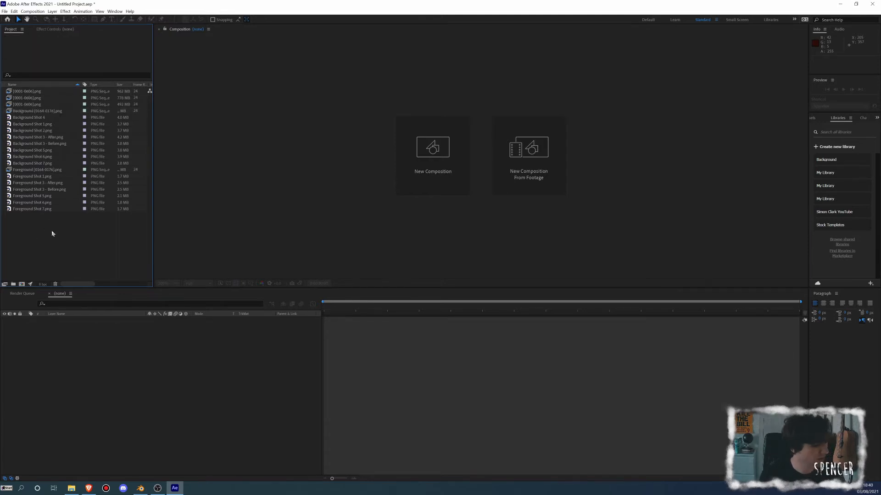
Save the project as With Compositing.aep in the Chloe Animation Test folder.
{"action": "key", "text": "ctrl+s"}
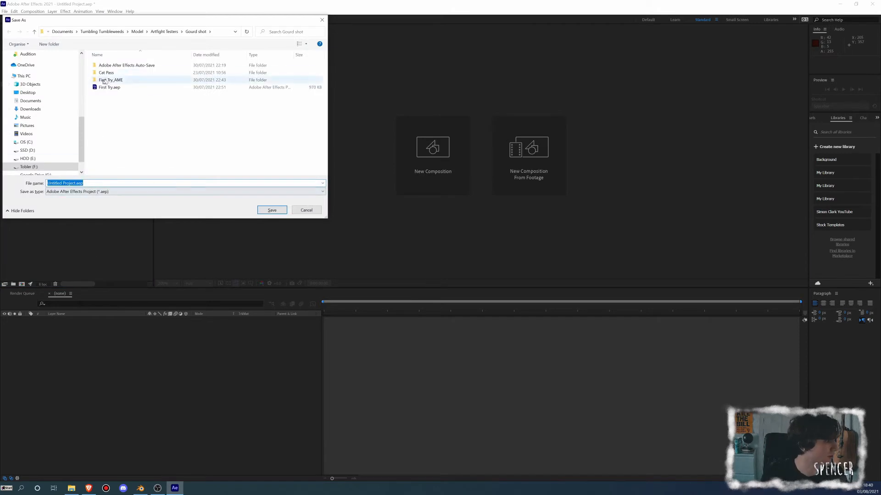
{"action": "scroll", "coordinate": [41, 138], "scroll_direction": "up", "scroll_amount": 3}
{"action": "left_click", "coordinate": [39, 87]}
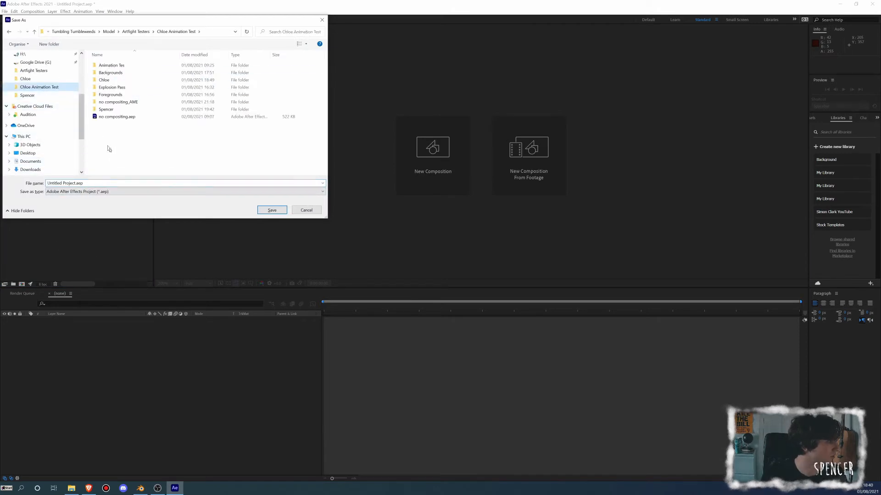
{"action": "left_click", "coordinate": [78, 183]}
{"action": "left_click_drag", "start_coordinate": [76, 183], "coordinate": [10, 175]}
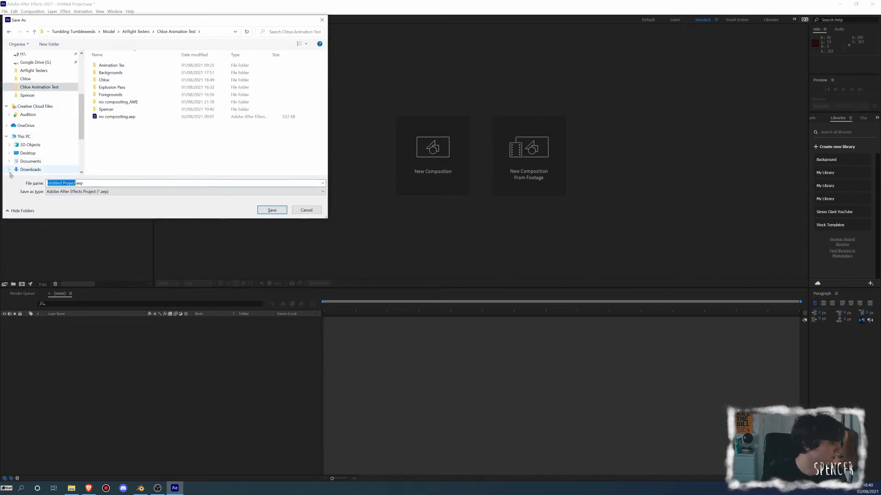
{"action": "type", "text": "With Compos"}
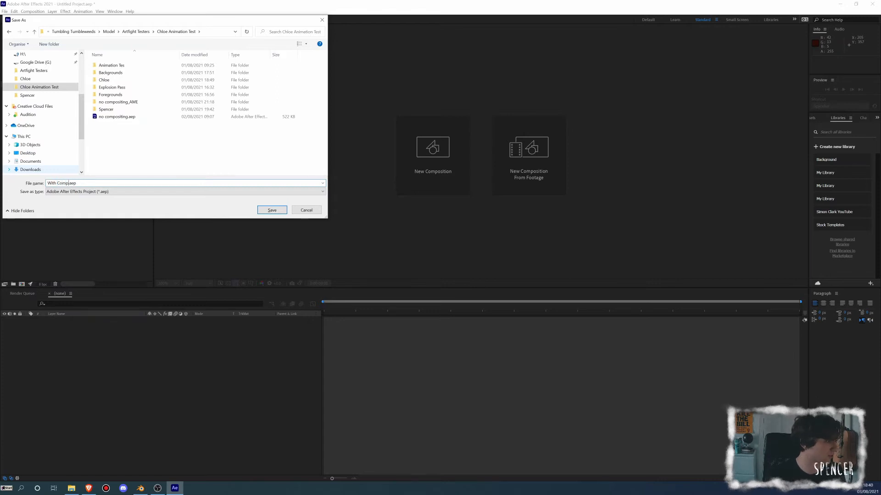
{"action": "type", "text": "iting"}
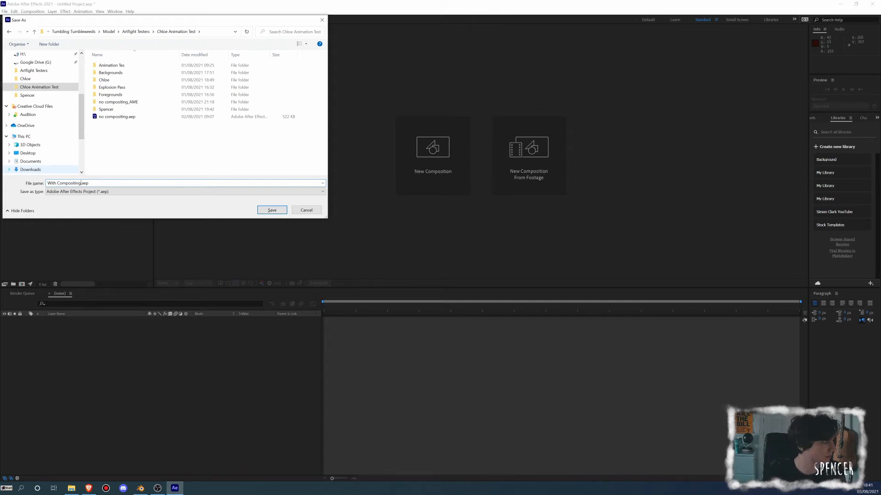
{"action": "key", "text": "Return"}
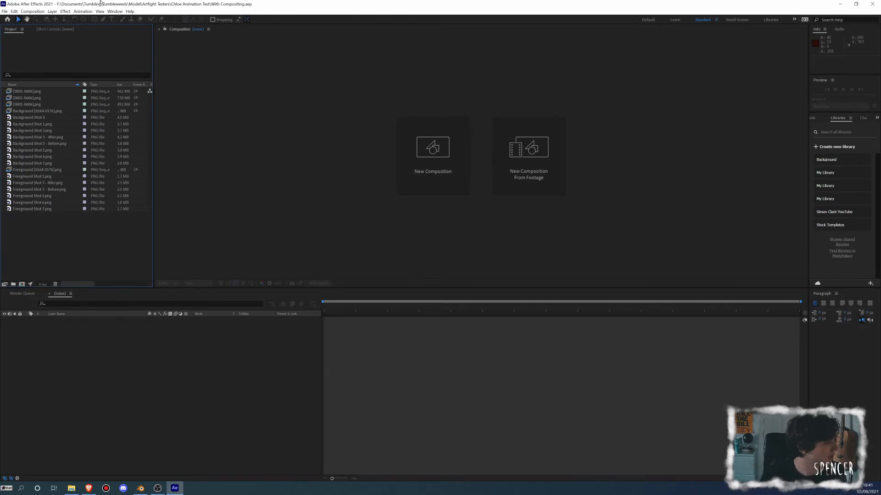
Create a new composition from the white cat [0001-0606].png sequence.
{"action": "left_click", "coordinate": [10, 92]}
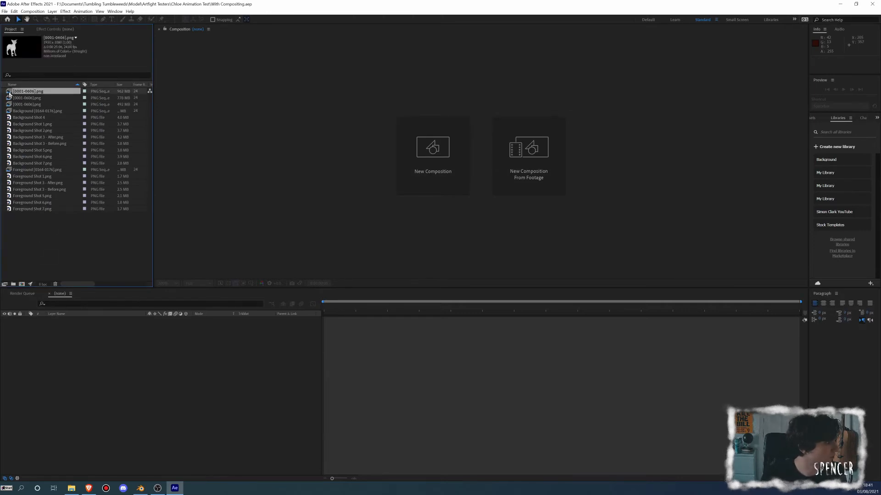
{"action": "right_click", "coordinate": [10, 90]}
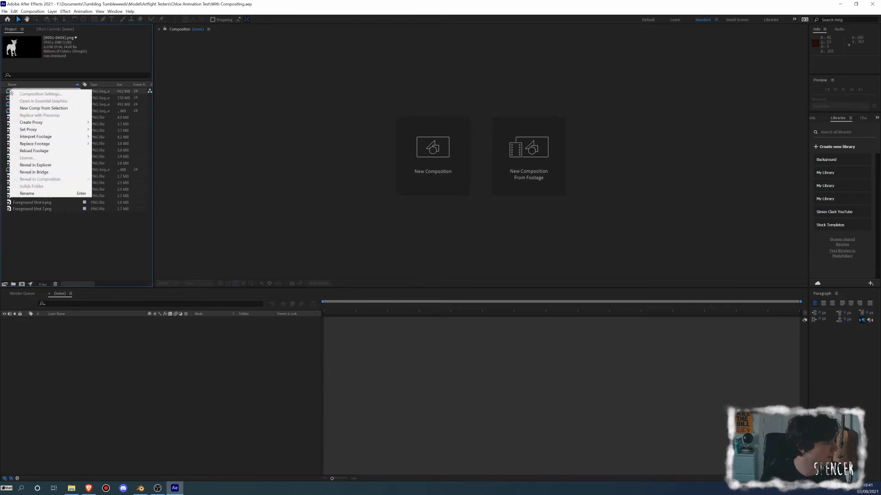
{"action": "left_click", "coordinate": [35, 108]}
{"action": "scroll", "coordinate": [269, 226], "scroll_direction": "down", "scroll_amount": 1}
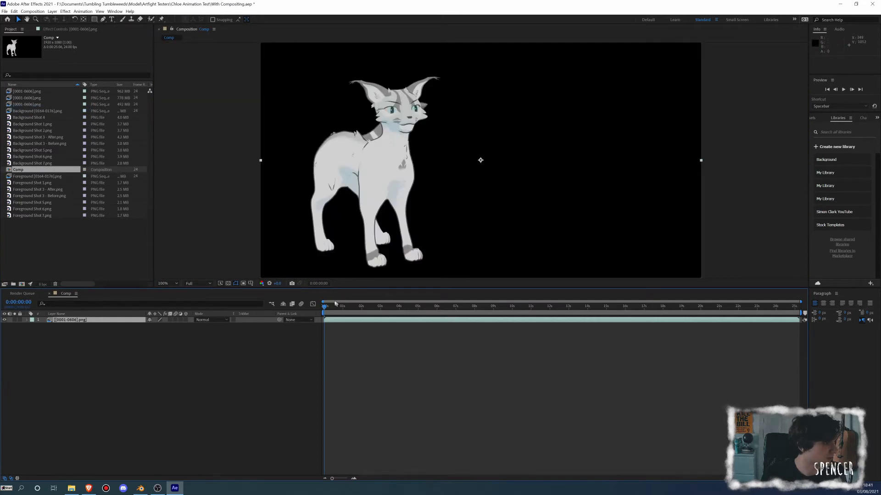
Play back the opening seconds of the new composition from the first frame.
{"action": "mouse_move", "coordinate": [334, 309]}
{"action": "left_mouse_down"}
{"action": "mouse_move", "coordinate": [392, 309]}
{"action": "mouse_move", "coordinate": [324, 309]}
{"action": "left_mouse_up"}
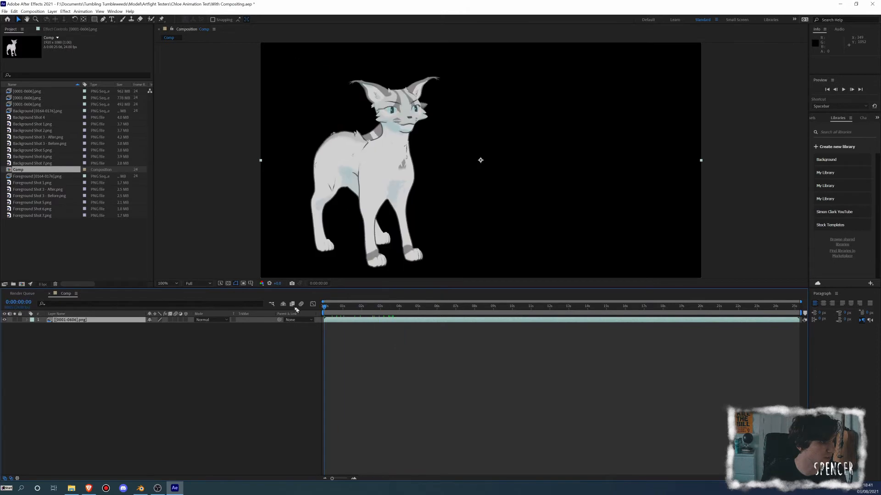
{"action": "key", "text": "space"}
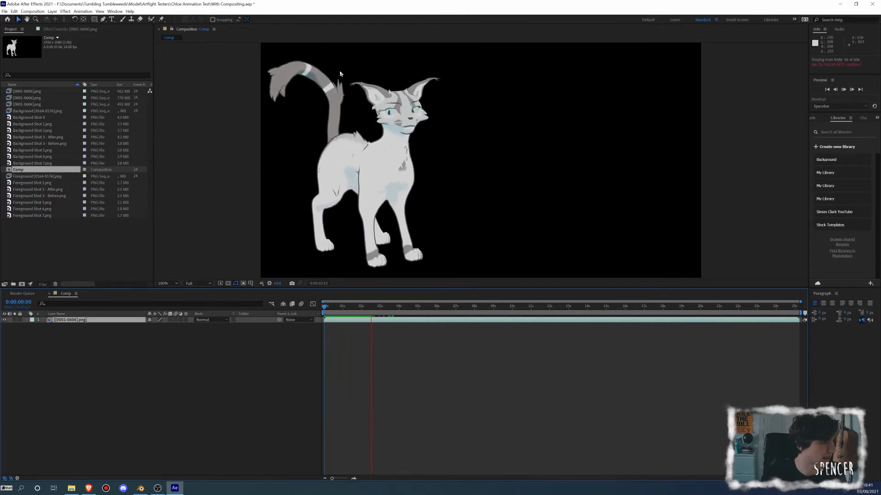
{"action": "key", "text": "space"}
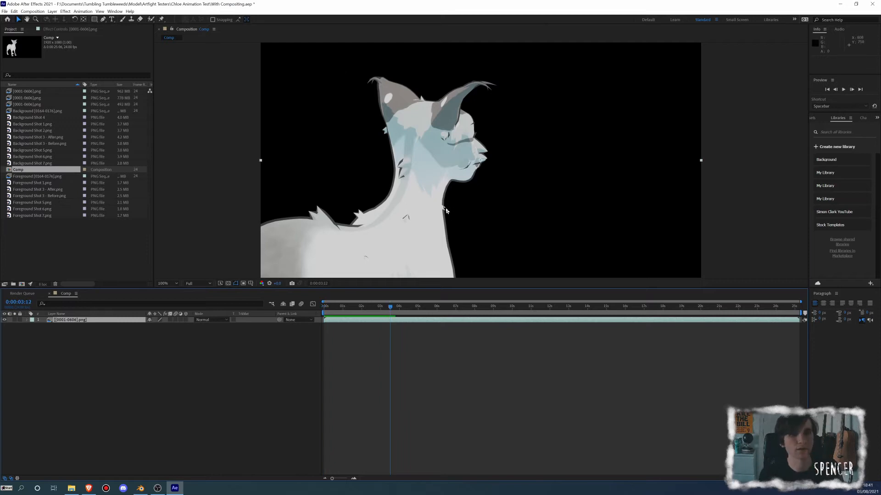
Rename the new composition as Main Animation.
{"action": "left_click", "coordinate": [26, 170]}
{"action": "type", "text": "Main Animation"}
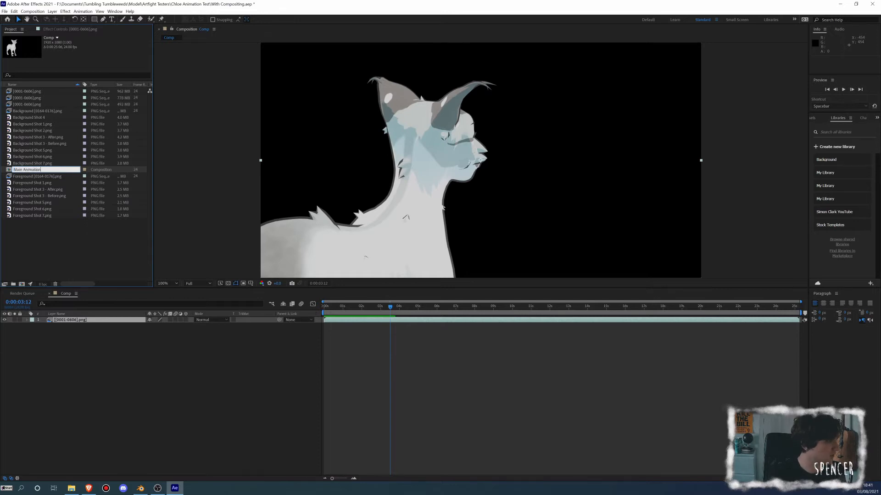
{"action": "key", "text": "Return"}
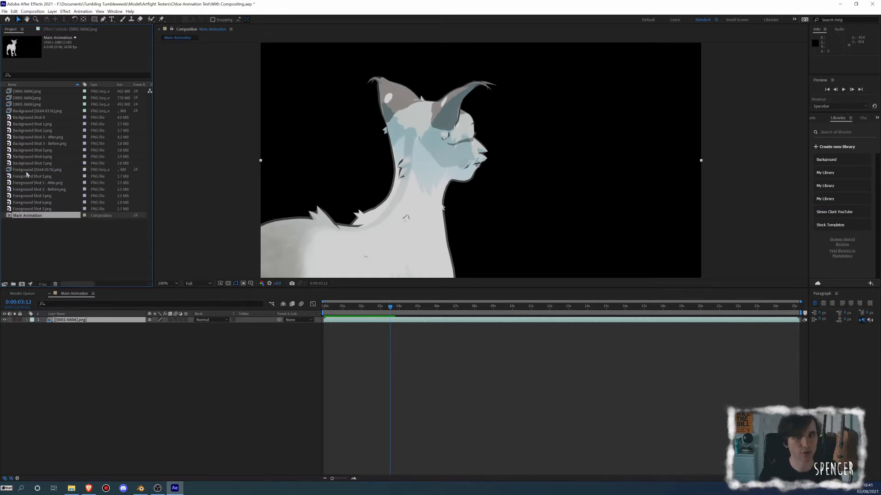
Add the other two [0001-0606].png sequences, the grey cat and the explosion, to the Main Animation timeline.
{"action": "left_click", "coordinate": [23, 98]}
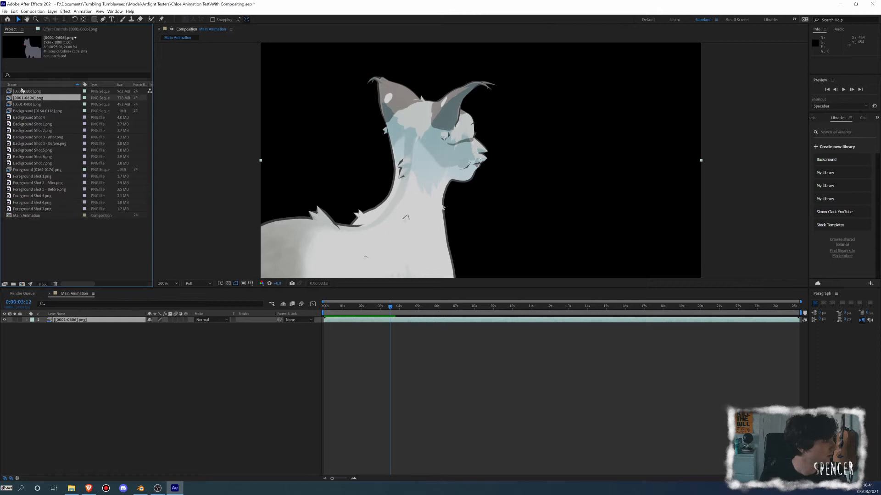
{"action": "left_click", "coordinate": [21, 92]}
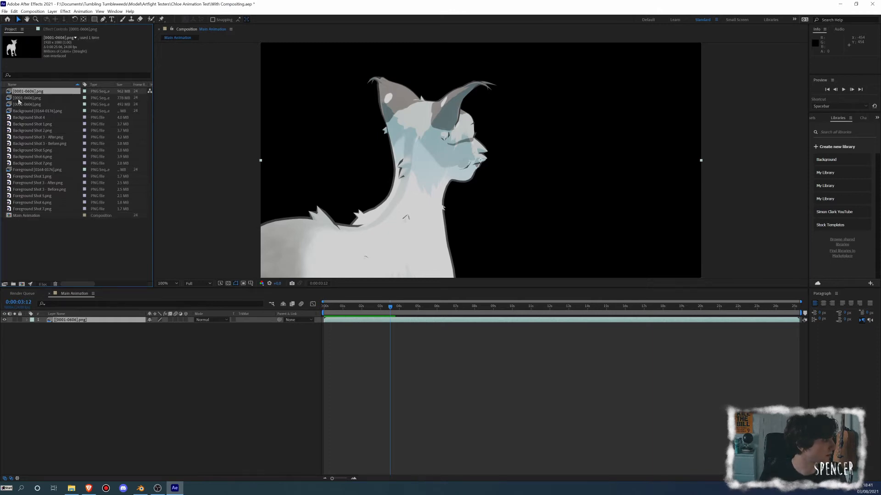
{"action": "left_click", "coordinate": [20, 99]}
{"action": "left_click", "coordinate": [18, 105], "text": "shift"}
{"action": "left_click_drag", "start_coordinate": [19, 104], "coordinate": [144, 341]}
{"action": "left_click", "coordinate": [152, 367]}
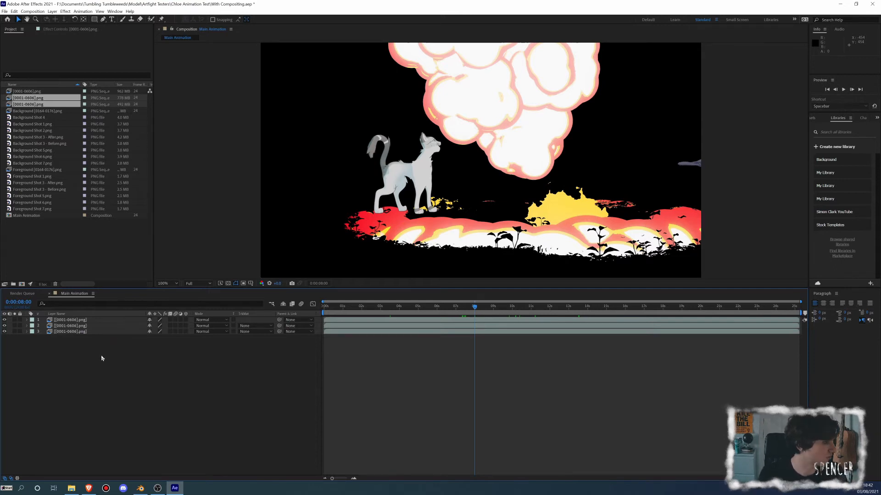
Move the explosion layer above both character layers and rename its footage as Explosion[0001-0606].png.
{"action": "left_click", "coordinate": [64, 326]}
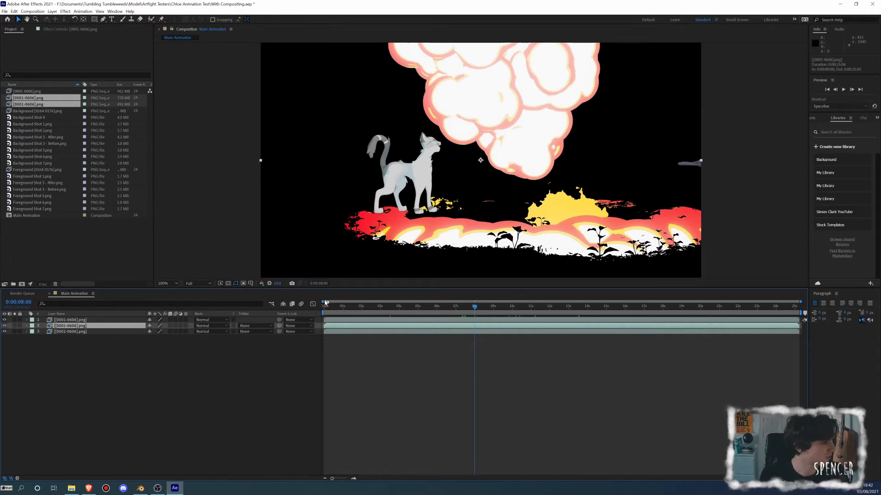
{"action": "left_click", "coordinate": [67, 320]}
{"action": "left_click", "coordinate": [65, 326]}
{"action": "left_click", "coordinate": [65, 331]}
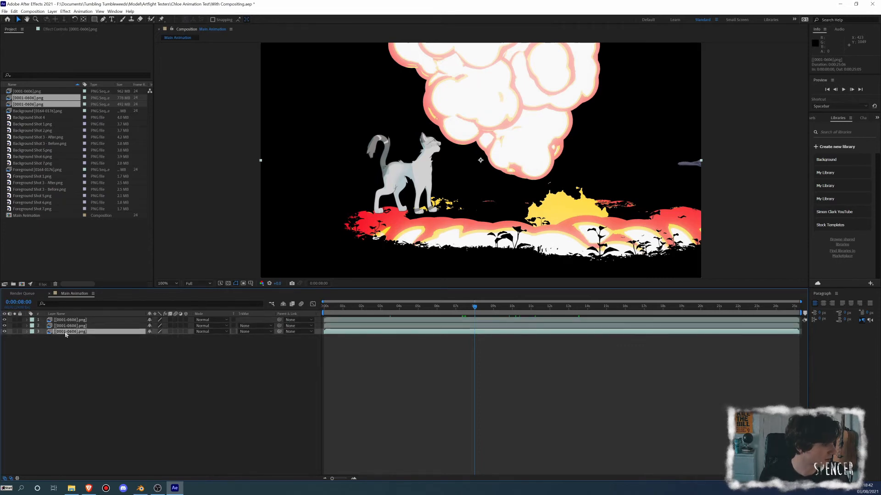
{"action": "left_click_drag", "start_coordinate": [65, 333], "coordinate": [78, 321]}
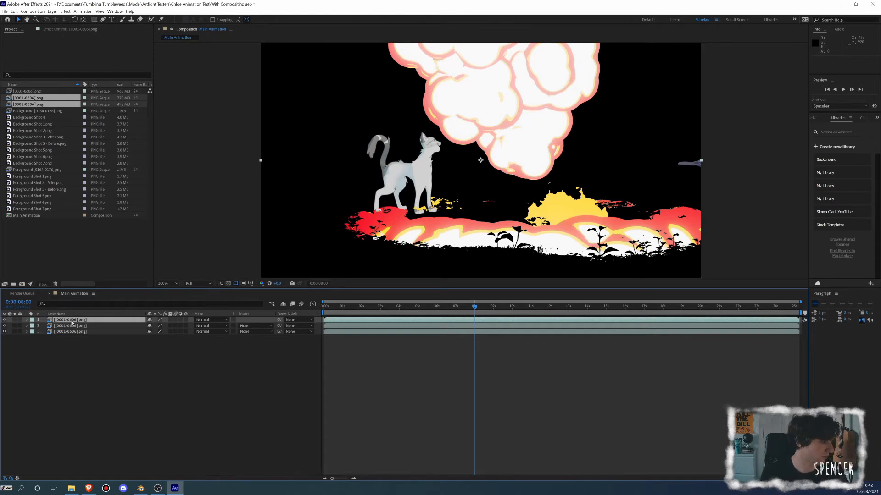
{"action": "key", "text": "Return"}
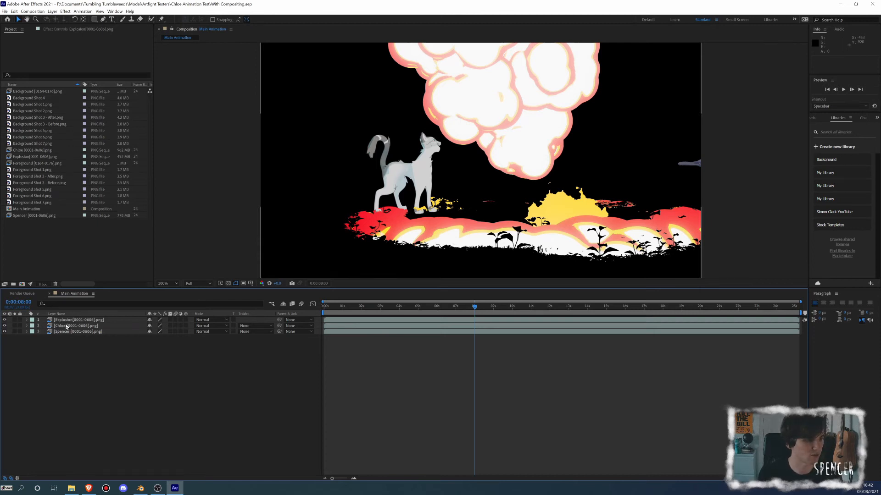
Scrub through the Main Animation timeline to examine how the explosion and the two characters are layered in different shots.
{"action": "left_click", "coordinate": [518, 306]}
{"action": "left_click_drag", "start_coordinate": [524, 309], "coordinate": [704, 313]}
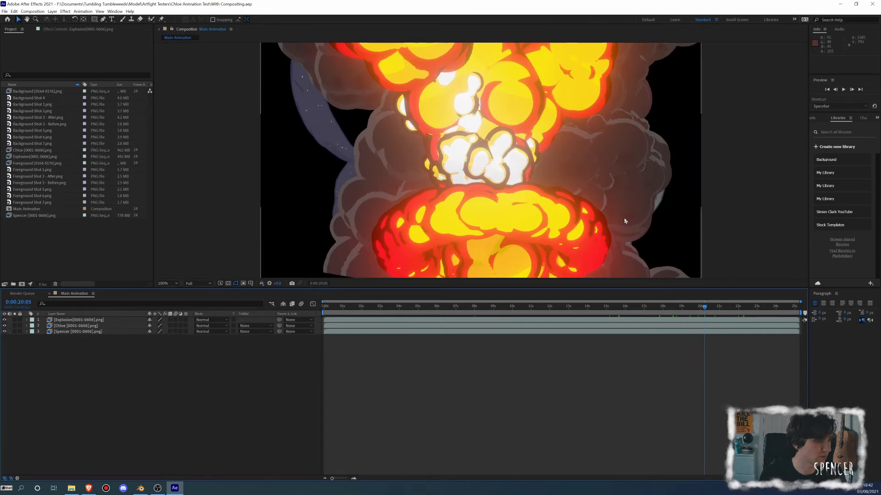
{"action": "scroll", "coordinate": [625, 221], "scroll_direction": "down", "scroll_amount": 1}
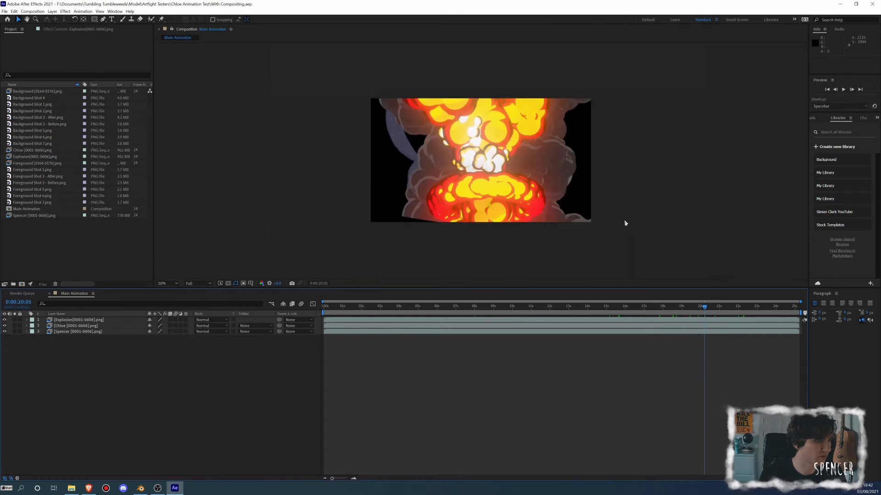
{"action": "left_click", "coordinate": [525, 307]}
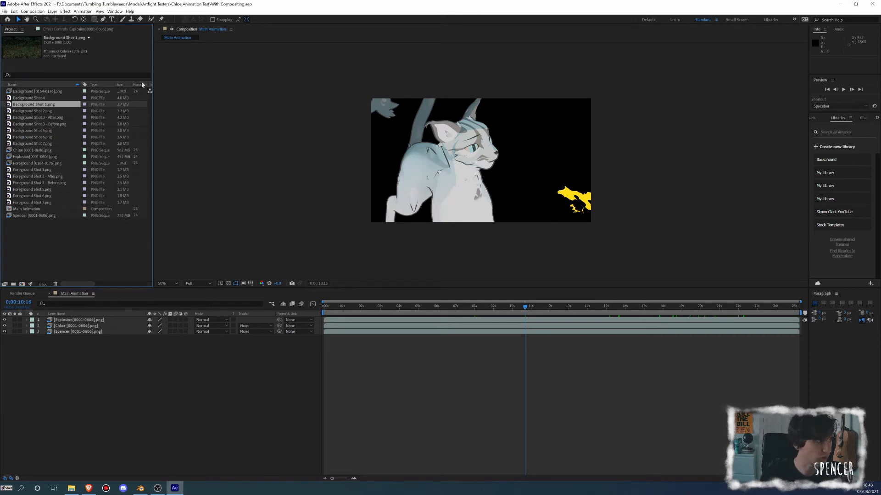
{"action": "key", "text": "period"}
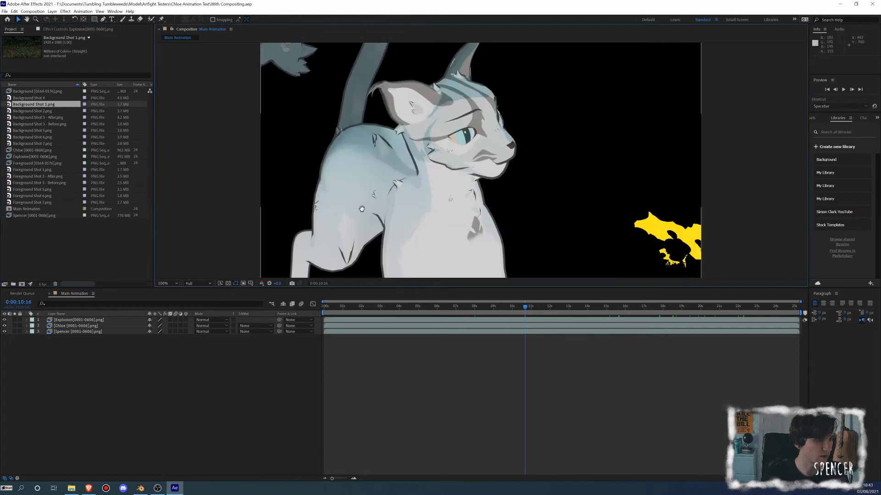
{"action": "left_click_drag", "start_coordinate": [361, 211], "coordinate": [350, 222]}
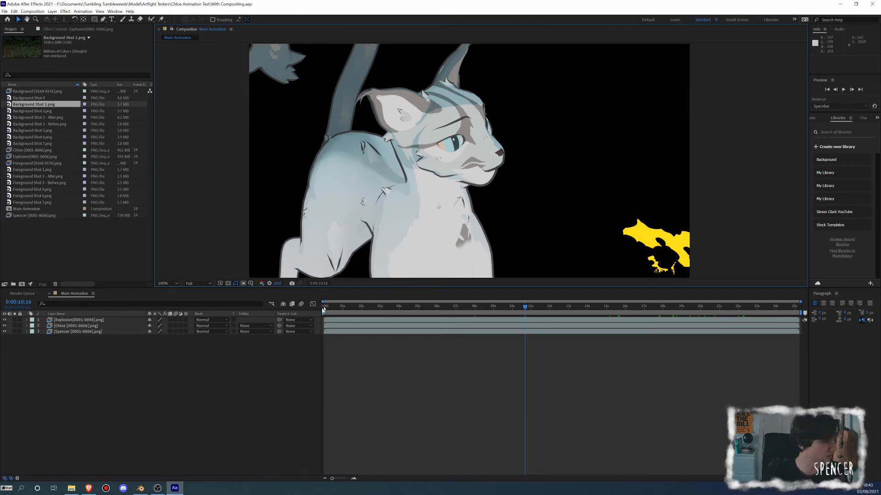
{"action": "left_click", "coordinate": [343, 307]}
{"action": "left_click_drag", "start_coordinate": [343, 309], "coordinate": [375, 314]}
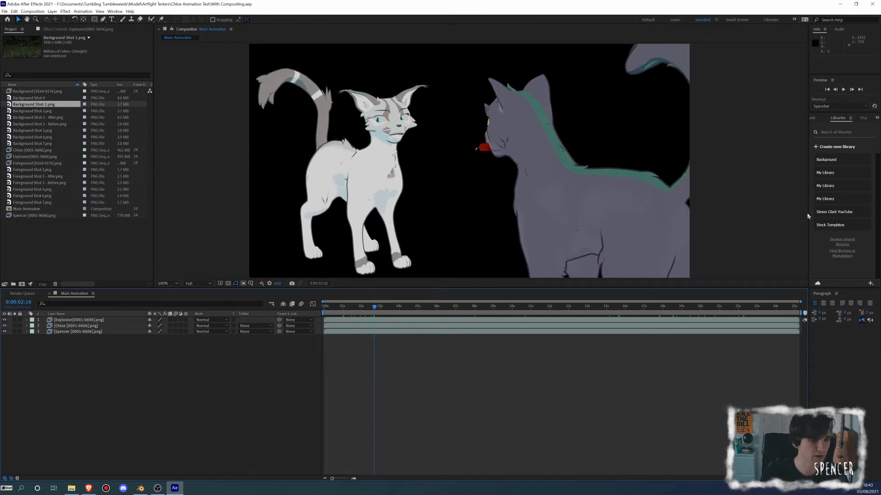
Find the Posterize Time effect and apply it to the explosion layer.
{"action": "left_click_drag", "start_coordinate": [808, 215], "coordinate": [746, 226]}
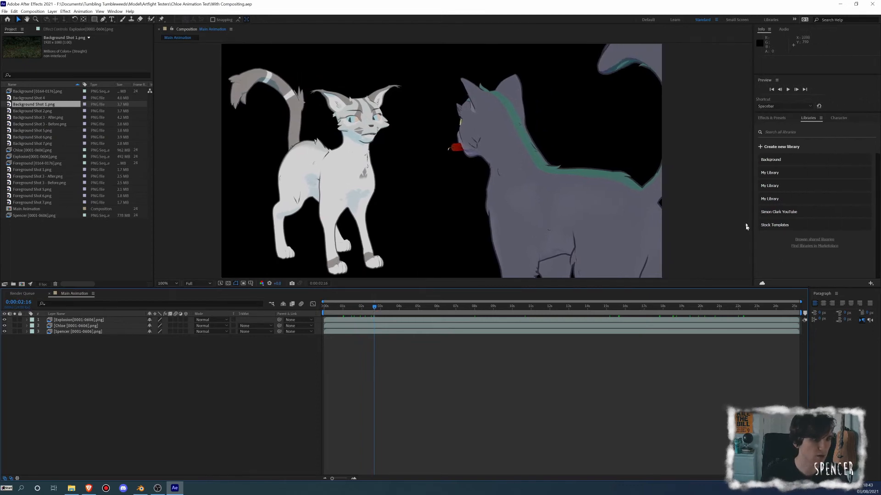
{"action": "left_click", "coordinate": [775, 118]}
{"action": "left_click", "coordinate": [776, 127]}
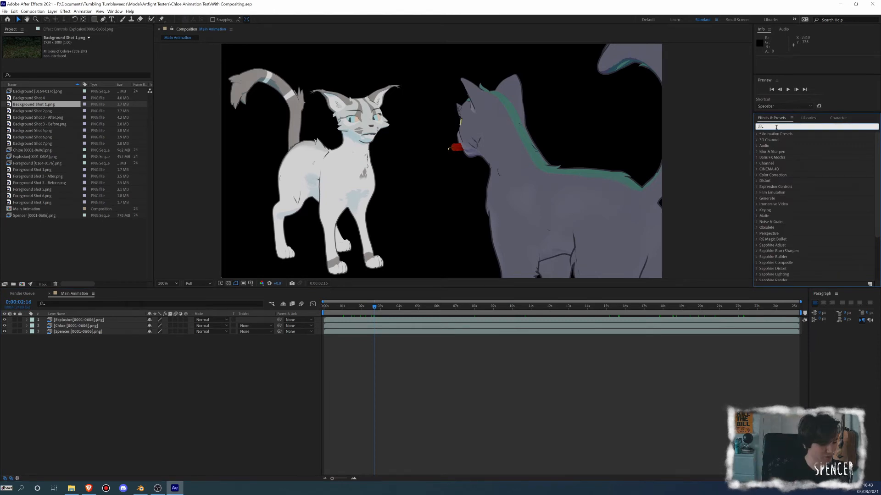
{"action": "type", "text": "poste"}
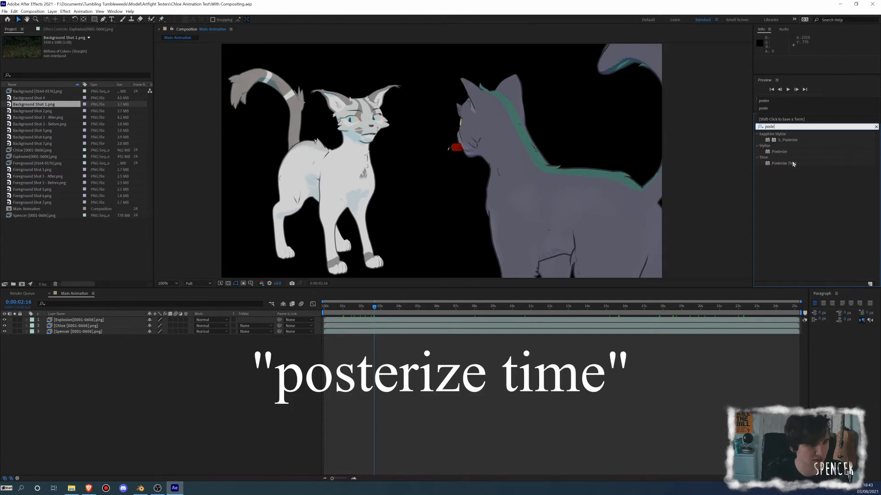
{"action": "left_click_drag", "start_coordinate": [783, 163], "coordinate": [113, 323]}
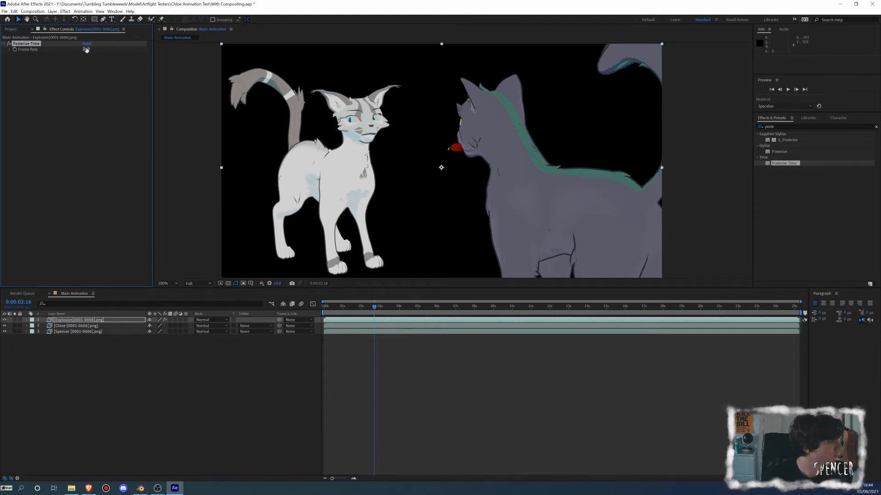
Preview the explosion shot and set the explosion layer's Posterize Time frame rate to 12.
{"action": "left_click", "coordinate": [523, 307]}
{"action": "left_click_drag", "start_coordinate": [523, 310], "coordinate": [466, 317]}
{"action": "key", "text": "space"}
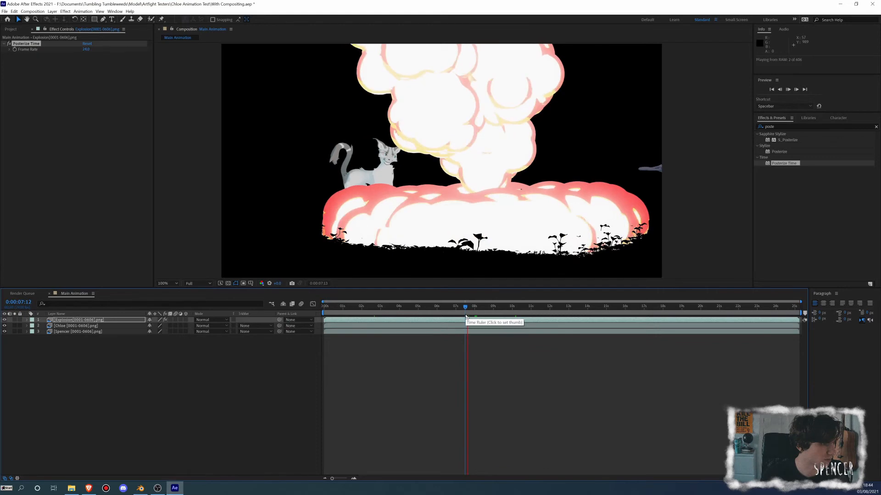
{"action": "key", "text": "space"}
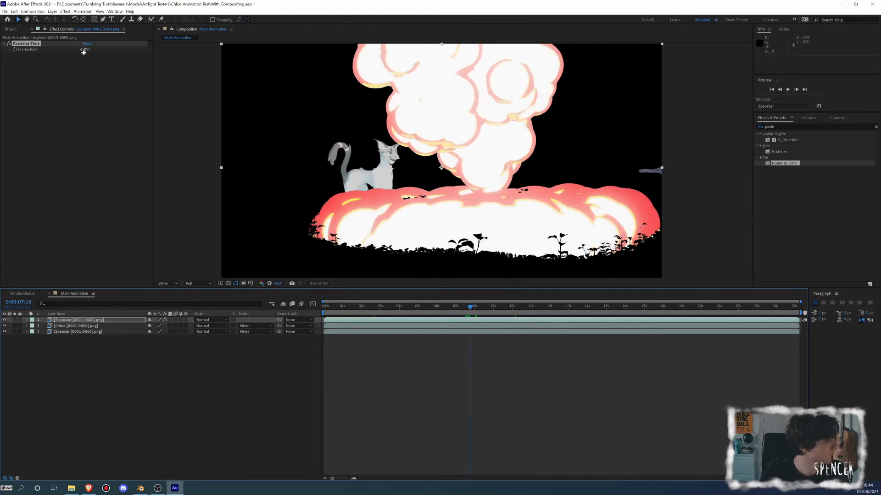
{"action": "left_click", "coordinate": [85, 49]}
{"action": "type", "text": "12"}
{"action": "key", "text": "Return"}
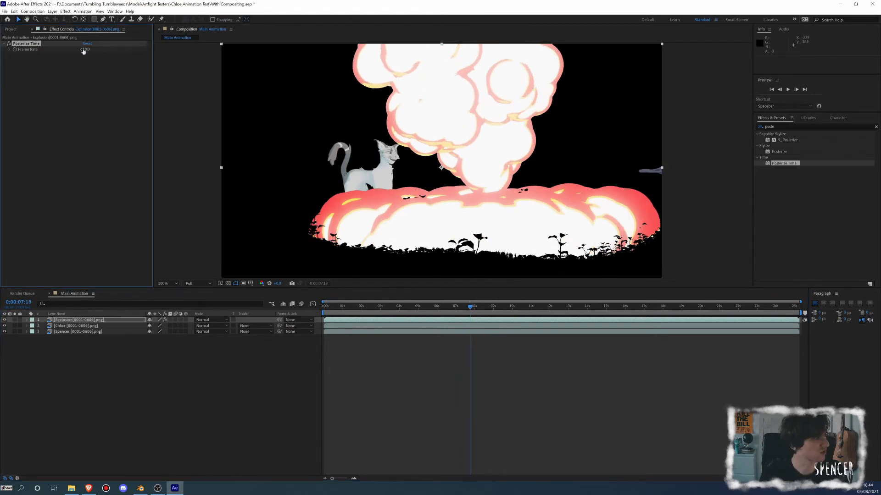
Play back the explosion shot with Posterize Time on and off to compare the motion, leaving the effect enabled.
{"action": "left_click", "coordinate": [466, 311]}
{"action": "left_click_drag", "start_coordinate": [465, 310], "coordinate": [453, 313]}
{"action": "key", "text": "space"}
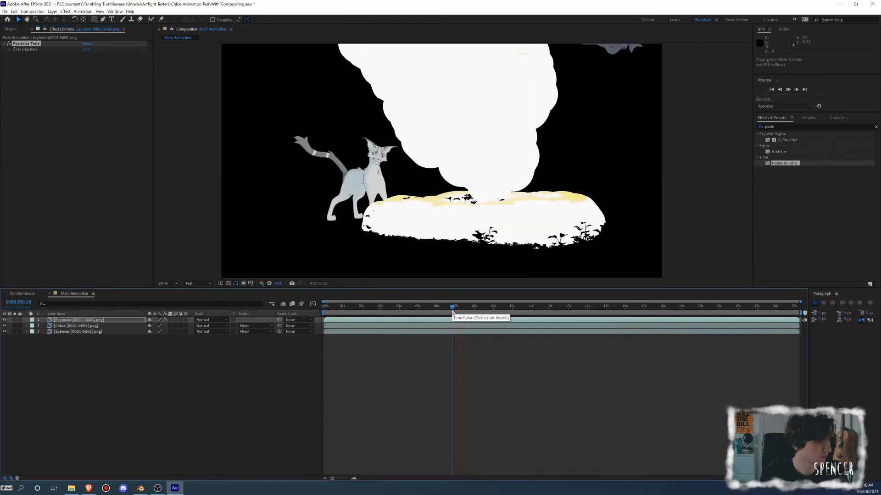
{"action": "key", "text": "space"}
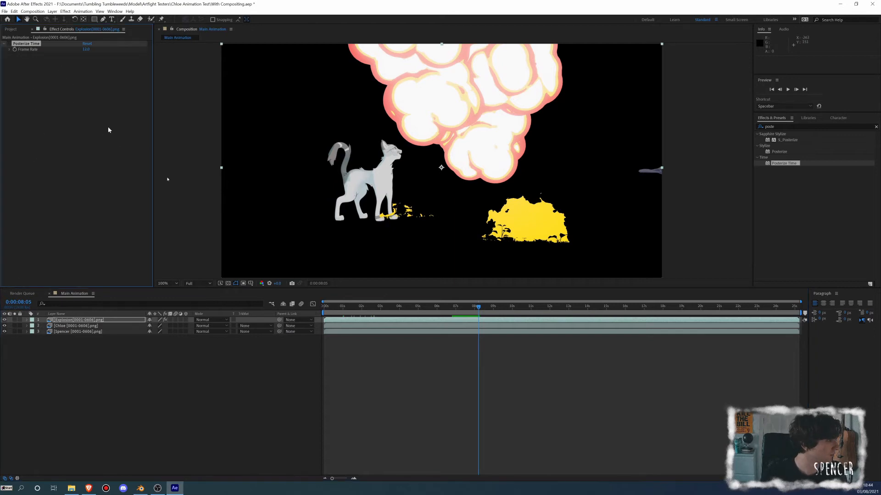
{"action": "left_click_drag", "start_coordinate": [470, 311], "coordinate": [465, 311]}
{"action": "key", "text": "space"}
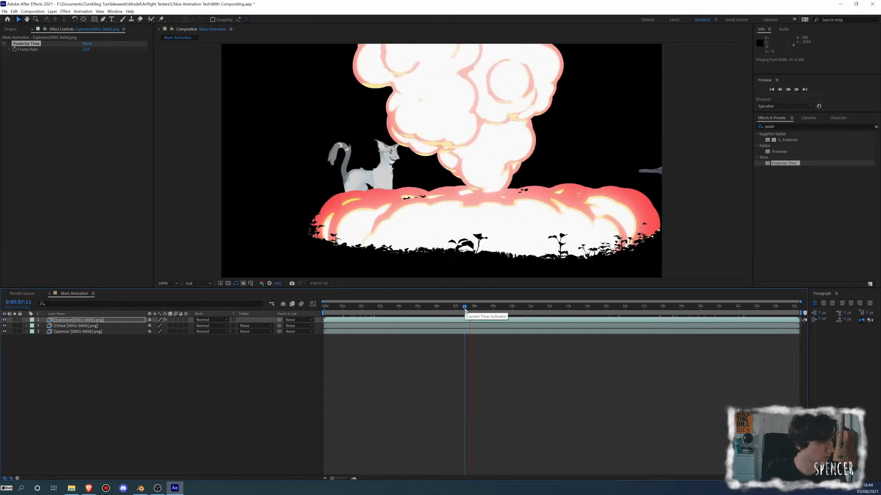
{"action": "key", "text": "space"}
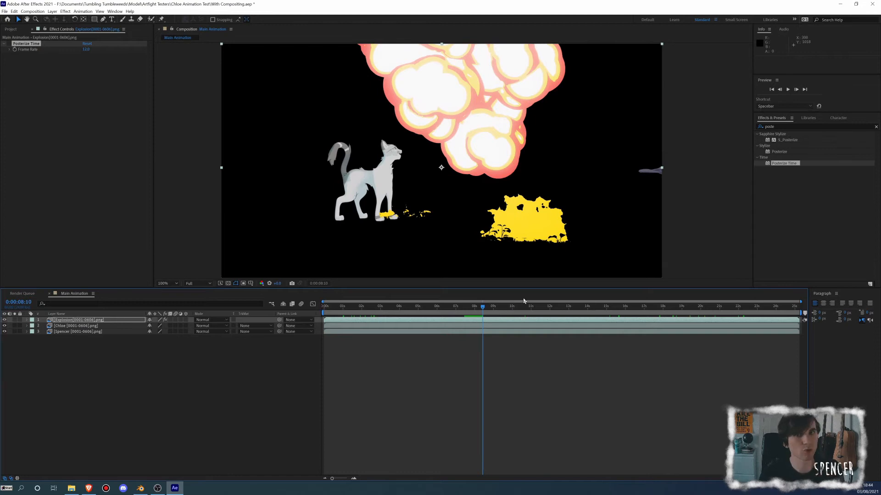
{"action": "left_click", "coordinate": [8, 46]}
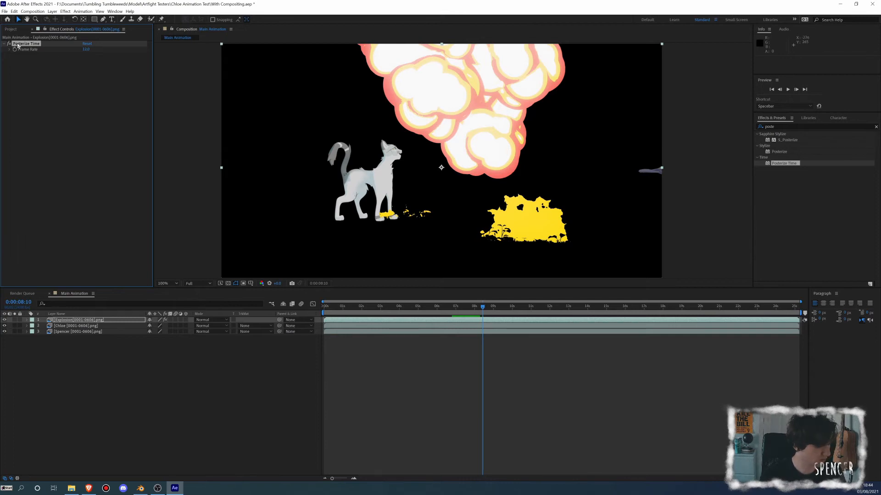
Copy the explosion layer's Posterize Time effect onto both cat character layers.
{"action": "left_click", "coordinate": [84, 325]}
{"action": "key", "text": "ctrl+v"}
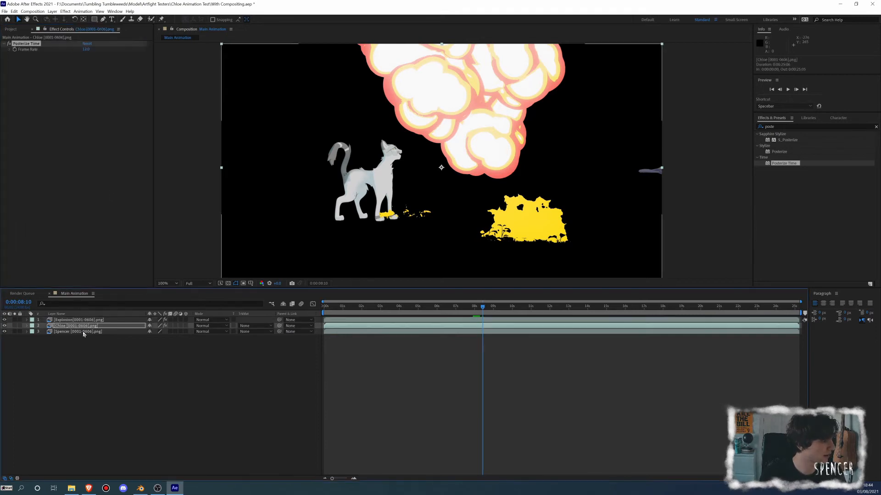
{"action": "left_click", "coordinate": [84, 332]}
{"action": "key", "text": "ctrl+v"}
Preview the opening shot and toggle the grey cat's Posterize Time effect at 0:00:03:01 to examine the frames around the cut.
{"action": "left_click_drag", "start_coordinate": [335, 310], "coordinate": [310, 308]}
{"action": "key", "text": "space"}
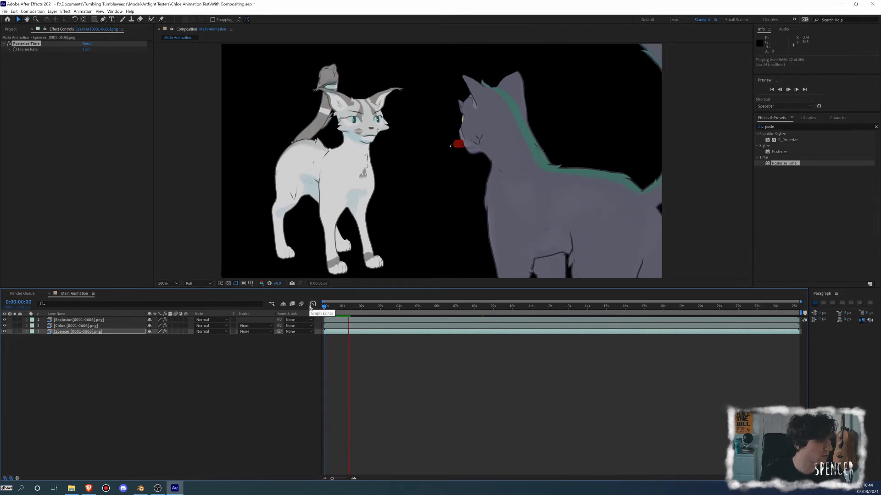
{"action": "key", "text": "space"}
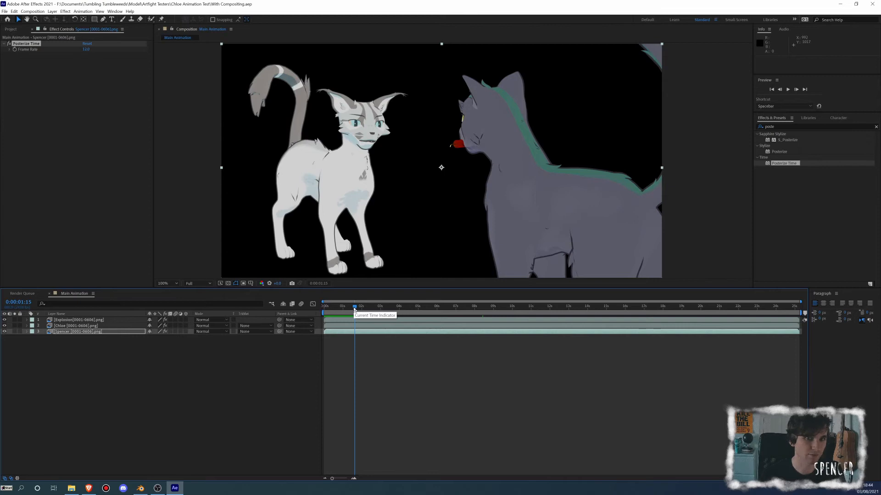
{"action": "left_click_drag", "start_coordinate": [354, 310], "coordinate": [382, 311]}
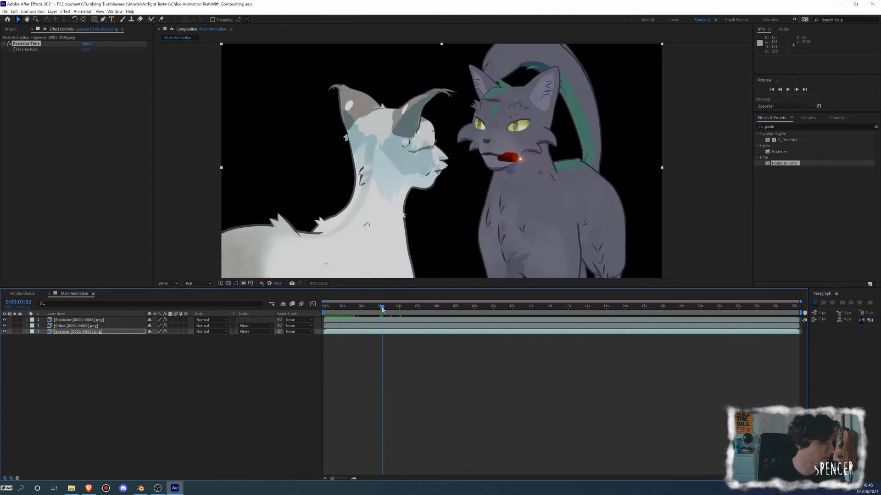
{"action": "left_click_drag", "start_coordinate": [383, 309], "coordinate": [381, 310]}
{"action": "left_click", "coordinate": [8, 44]}
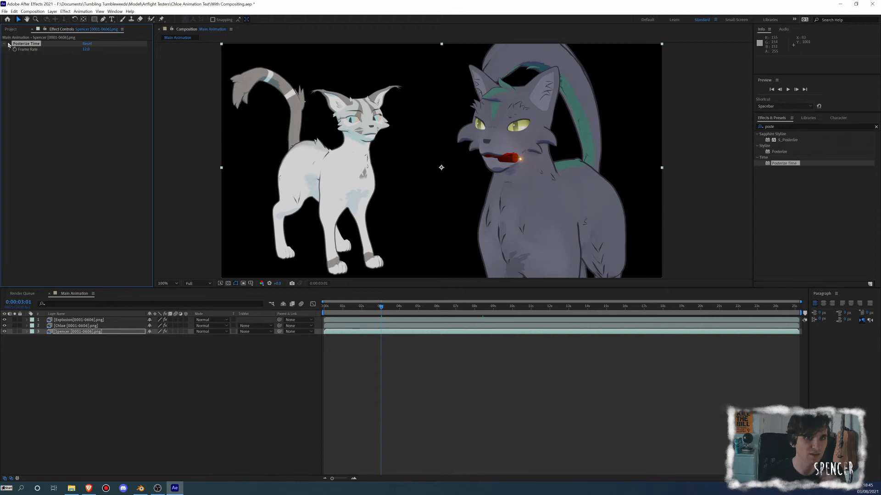
{"action": "left_click", "coordinate": [8, 44]}
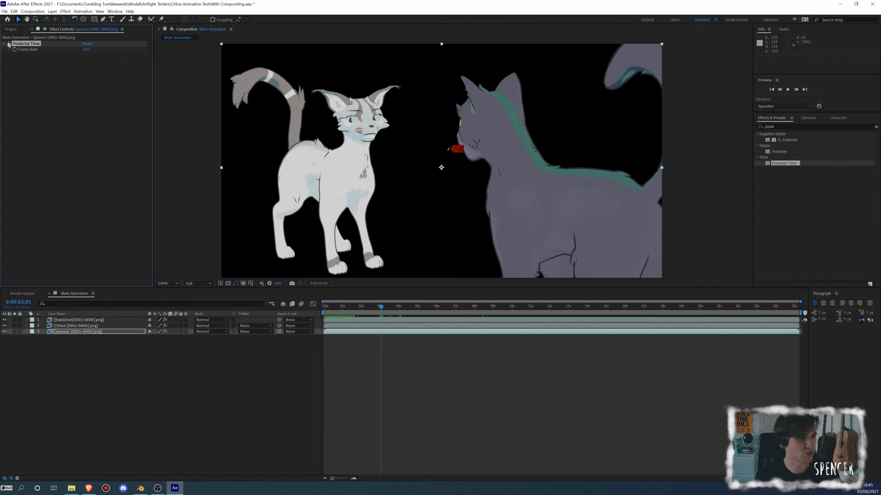
Add Background Shot 1.png beneath all layers and Foreground Shot 1.png above all layers for the first shot.
{"action": "left_click", "coordinate": [10, 29]}
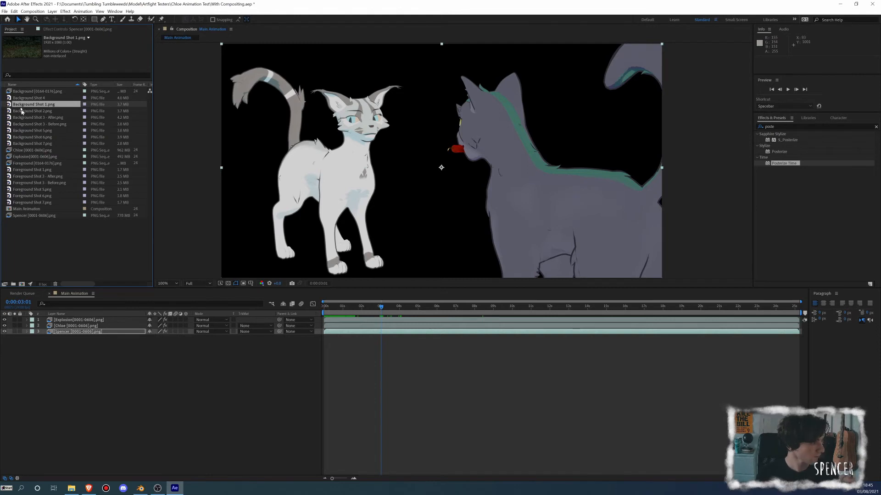
{"action": "key", "text": "Up"}
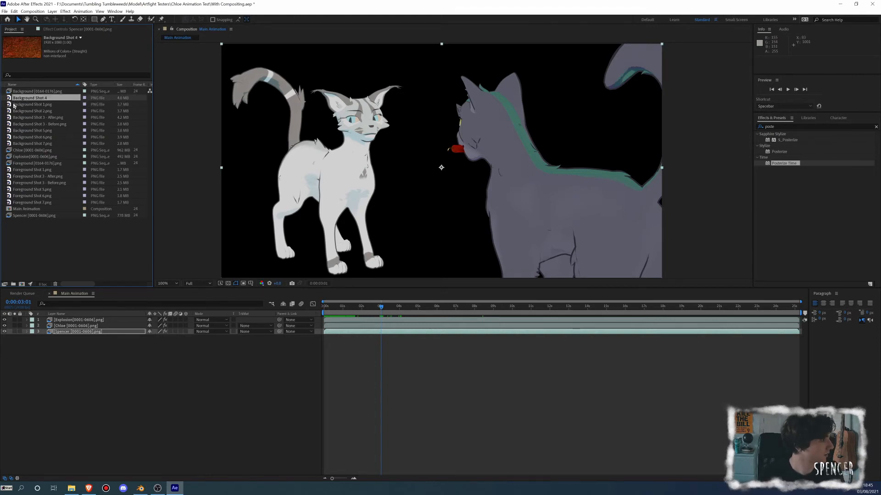
{"action": "left_click", "coordinate": [17, 107]}
{"action": "left_click_drag", "start_coordinate": [343, 309], "coordinate": [383, 310]}
{"action": "left_click", "coordinate": [354, 479]}
{"action": "left_click", "coordinate": [354, 479]}
{"action": "left_click", "coordinate": [354, 479]}
{"action": "left_click", "coordinate": [354, 478]}
{"action": "left_click", "coordinate": [353, 479]}
{"action": "left_click", "coordinate": [357, 310]}
{"action": "left_click_drag", "start_coordinate": [420, 478], "coordinate": [415, 478]}
{"action": "left_click_drag", "start_coordinate": [467, 310], "coordinate": [454, 310]}
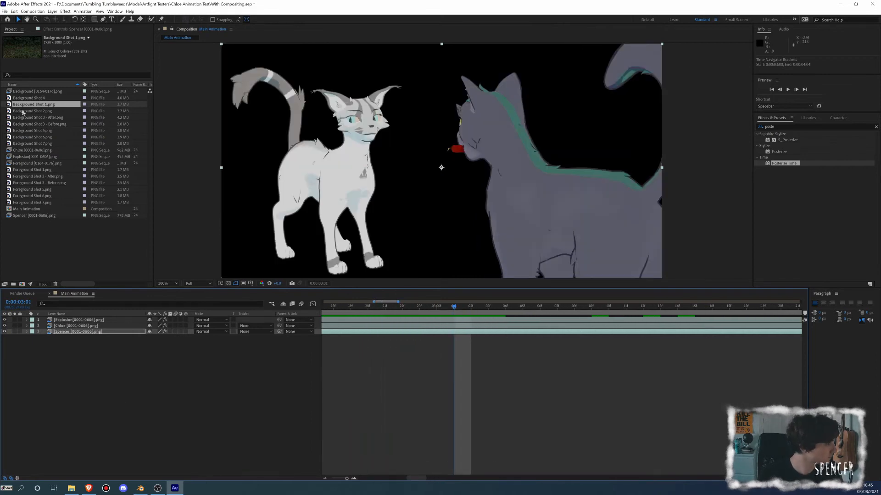
{"action": "left_click_drag", "start_coordinate": [22, 105], "coordinate": [136, 361]}
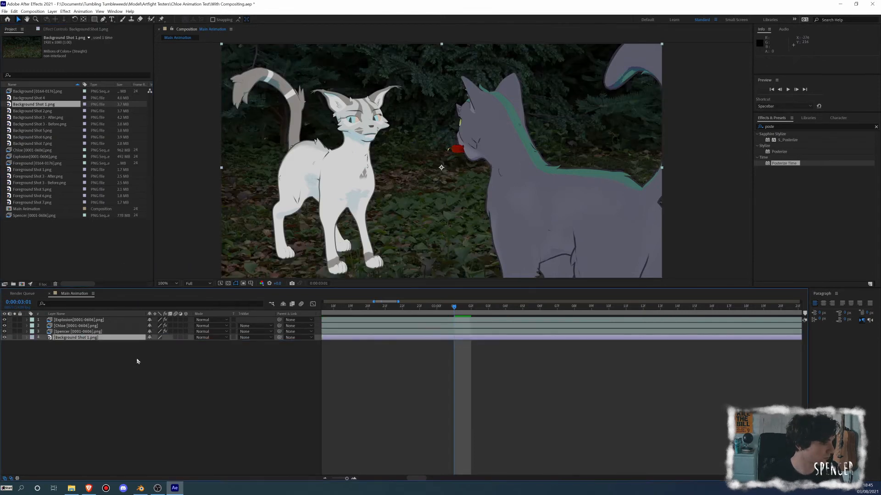
{"action": "left_click_drag", "start_coordinate": [36, 171], "coordinate": [94, 321]}
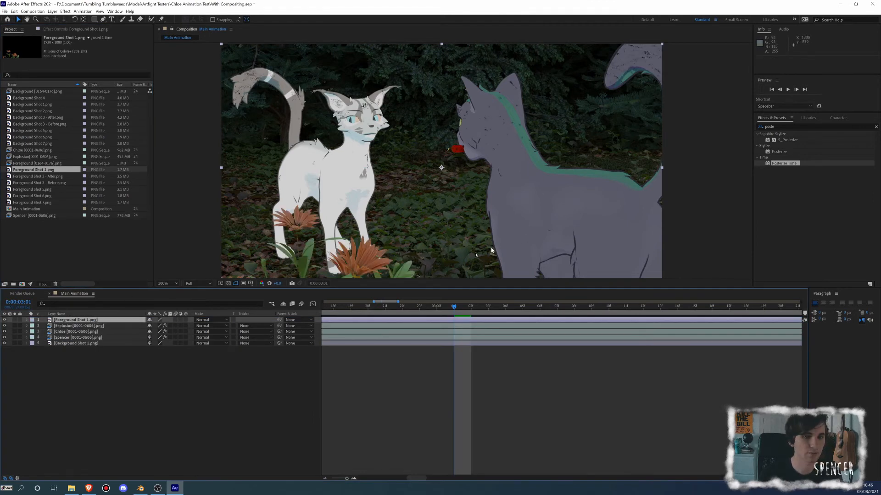
Split the Foreground Shot 1 and Background Shot 1 layers at 0:00:03:02 and delete their later portions.
{"action": "key", "text": "Page_Down"}
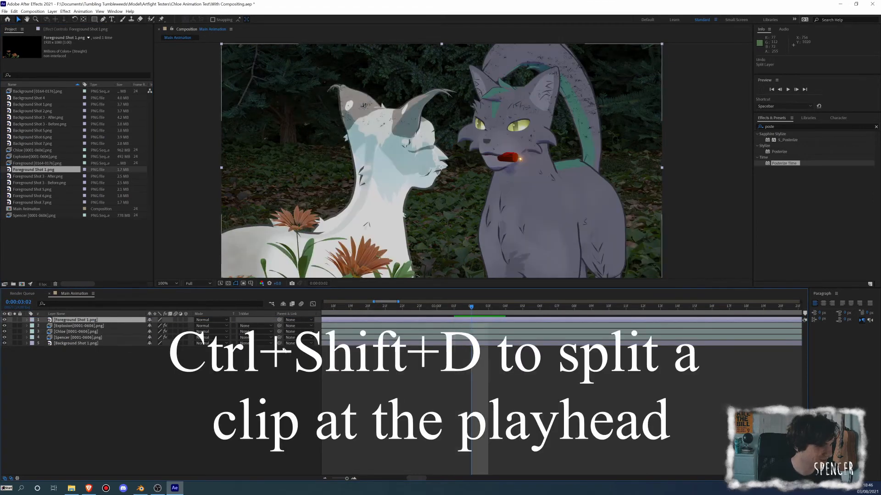
{"action": "key", "text": "ctrl+shift+d"}
{"action": "left_click", "coordinate": [110, 350]}
{"action": "key", "text": "ctrl+shift+d"}
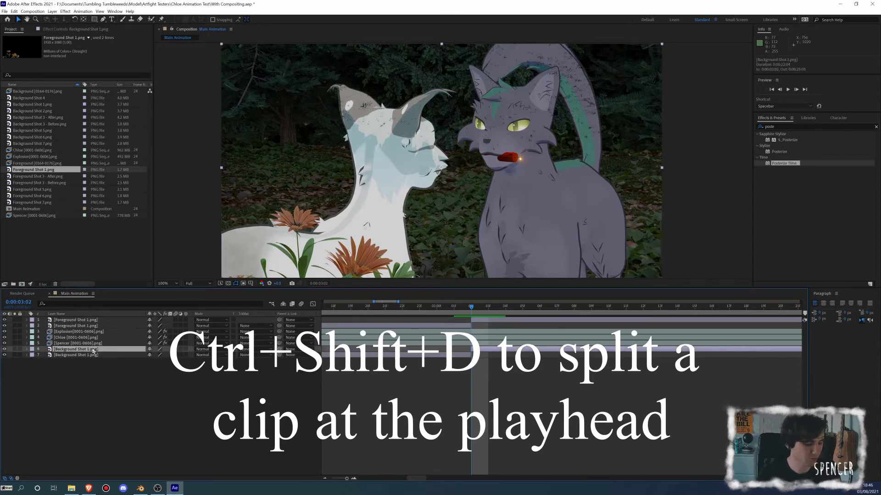
{"action": "key", "text": "Delete"}
{"action": "left_click", "coordinate": [77, 320]}
{"action": "key", "text": "Delete"}
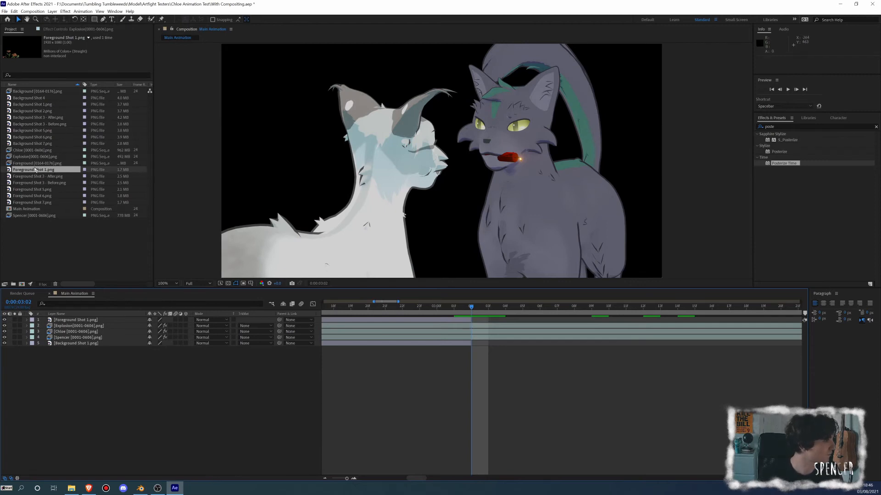
Add Background Shot 2.png below the character layers and trim its start to 0:00:03:02.
{"action": "left_click_drag", "start_coordinate": [10, 111], "coordinate": [128, 342]}
{"action": "key", "text": "ctrl+shift+d"}
{"action": "left_click", "coordinate": [443, 351]}
{"action": "key", "text": "Delete"}
Trim the end of the Background Shot 2 layer to 0:00:04:22, where the second shot ends.
{"action": "key", "text": "minus"}
{"action": "key", "text": "minus"}
{"action": "key", "text": "minus"}
{"action": "left_click_drag", "start_coordinate": [471, 307], "coordinate": [566, 307]}
{"action": "left_click", "coordinate": [550, 343]}
{"action": "key", "text": "ctrl+shift+d"}
{"action": "key", "text": "Delete"}
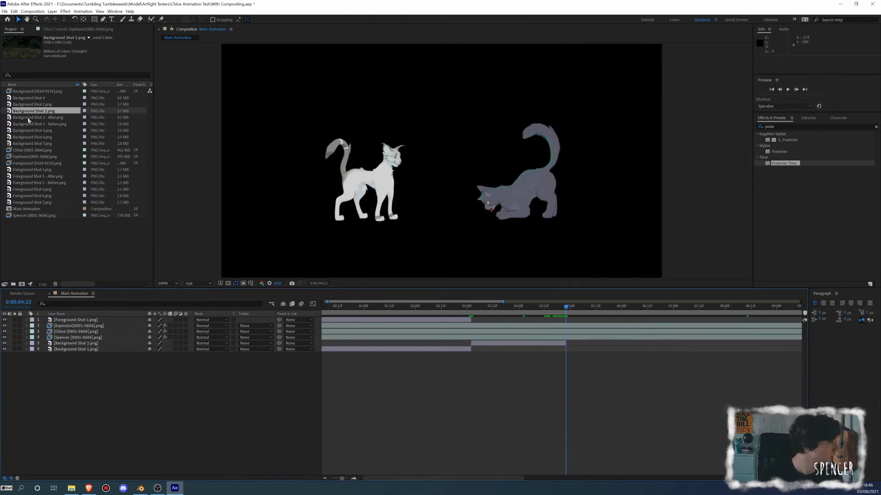
Add Background Shot 3 - Before.png below the character layers and trim its start to 0:00:04:22.
{"action": "left_click_drag", "start_coordinate": [22, 124], "coordinate": [152, 344]}
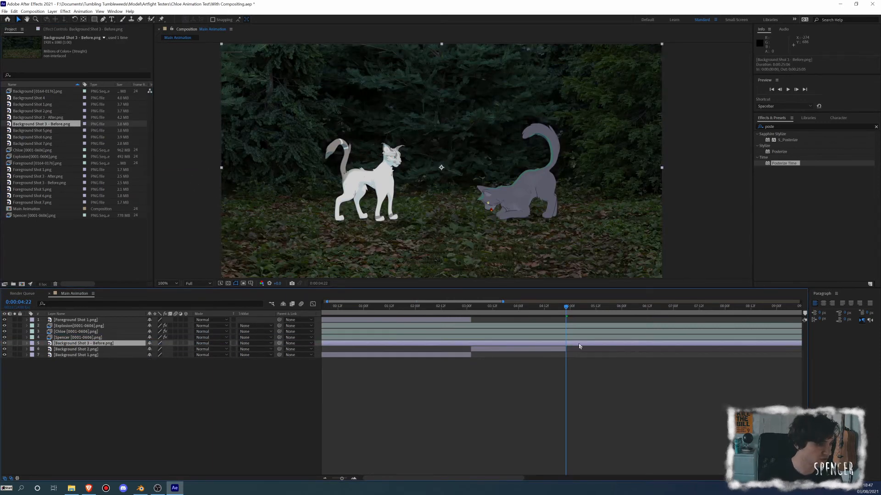
{"action": "key", "text": "ctrl+shift+d"}
{"action": "left_click", "coordinate": [551, 350]}
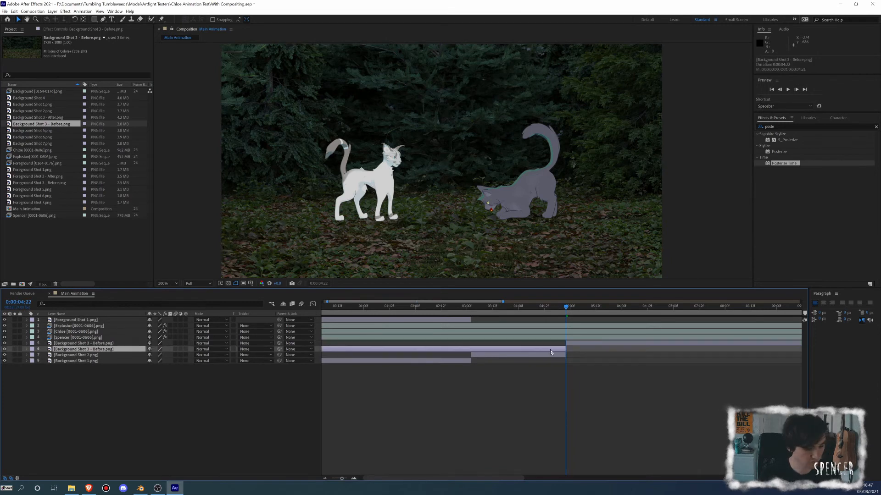
{"action": "key", "text": "Delete"}
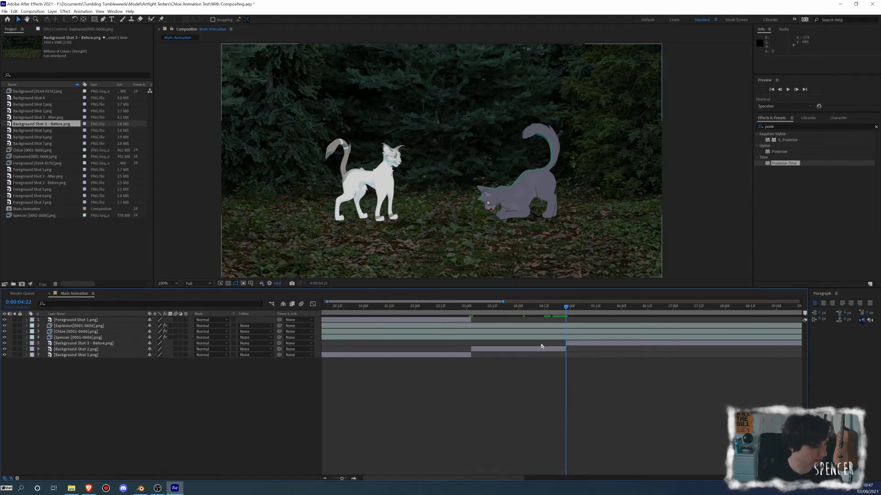
Place the Background [0164-0176].png sequence directly above Background Shot 3 - Before, starting at 0:00:06:20.
{"action": "left_click_drag", "start_coordinate": [465, 479], "coordinate": [508, 471]}
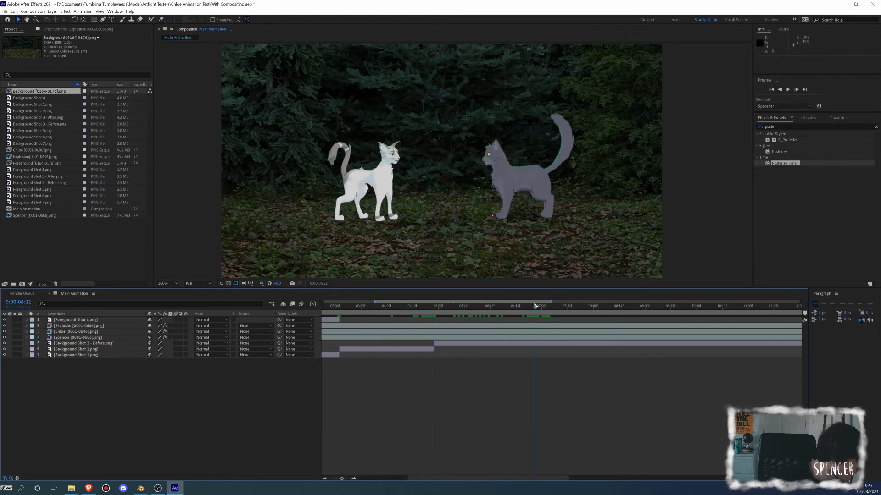
{"action": "left_click_drag", "start_coordinate": [535, 306], "coordinate": [533, 306]}
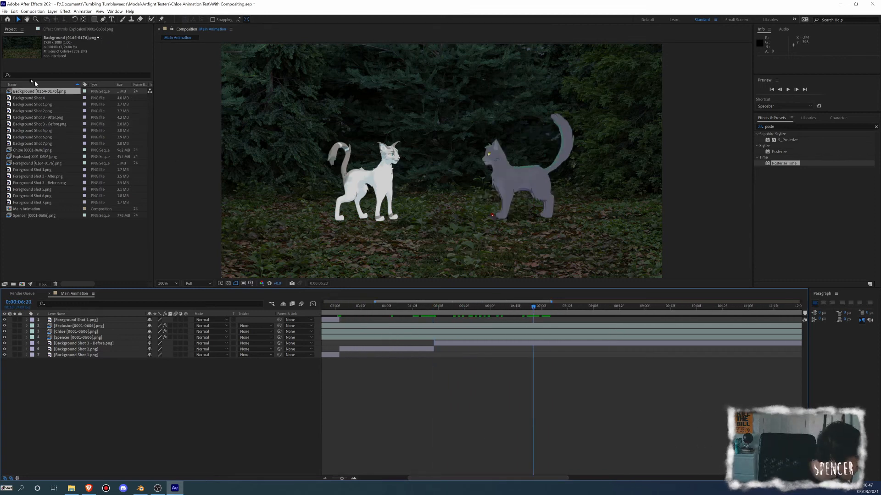
{"action": "left_click_drag", "start_coordinate": [31, 93], "coordinate": [535, 344]}
Swap Background Shot 3 - Before for Background Shot 3 - After.png from 0:00:07:03 onward, keeping it directly below the Background [0164-0176] sequence.
{"action": "mouse_move", "coordinate": [534, 307]}
{"action": "left_mouse_down"}
{"action": "mouse_move", "coordinate": [560, 310]}
{"action": "mouse_move", "coordinate": [548, 311]}
{"action": "left_mouse_up"}
{"action": "key", "text": "ctrl+Down"}
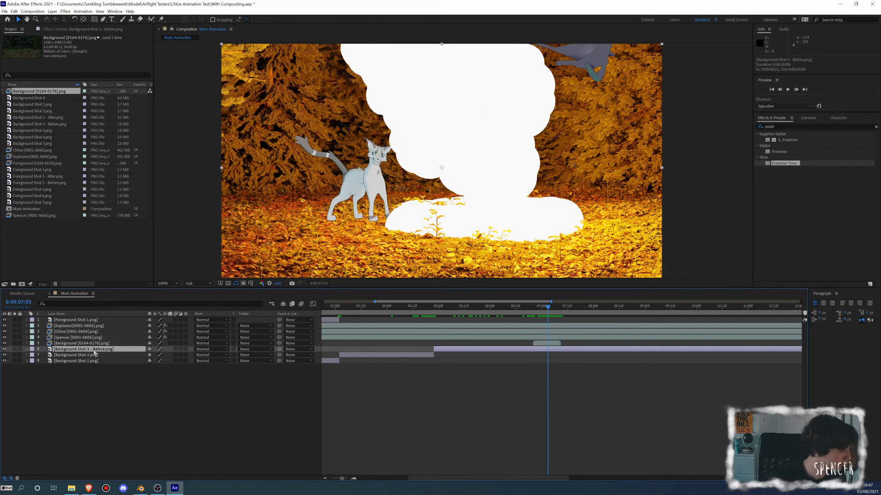
{"action": "key", "text": "ctrl+shift+d"}
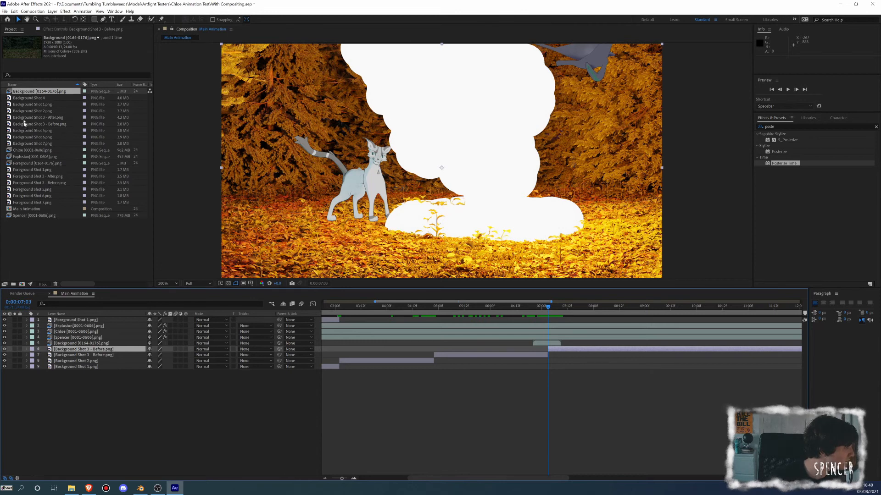
{"action": "left_click_drag", "start_coordinate": [26, 118], "coordinate": [106, 350]}
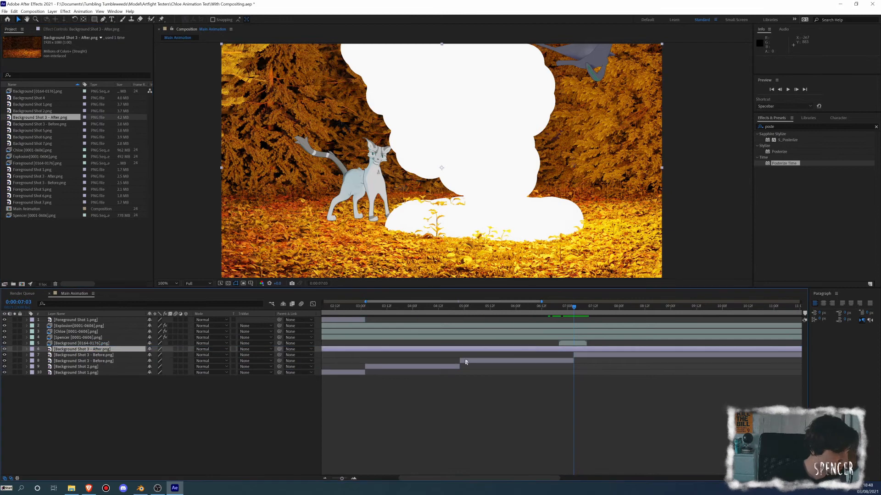
{"action": "key", "text": "ctrl+shift+d"}
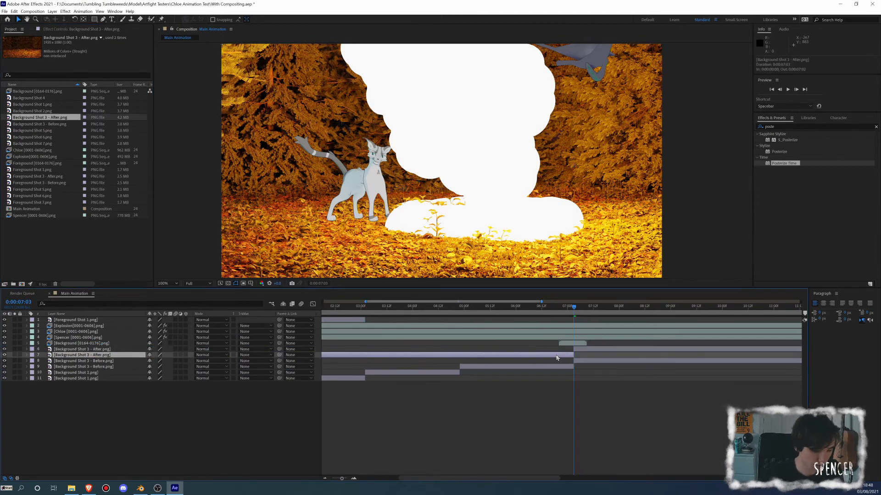
{"action": "key", "text": "Delete"}
{"action": "left_click", "coordinate": [583, 356]}
{"action": "key", "text": "Delete"}
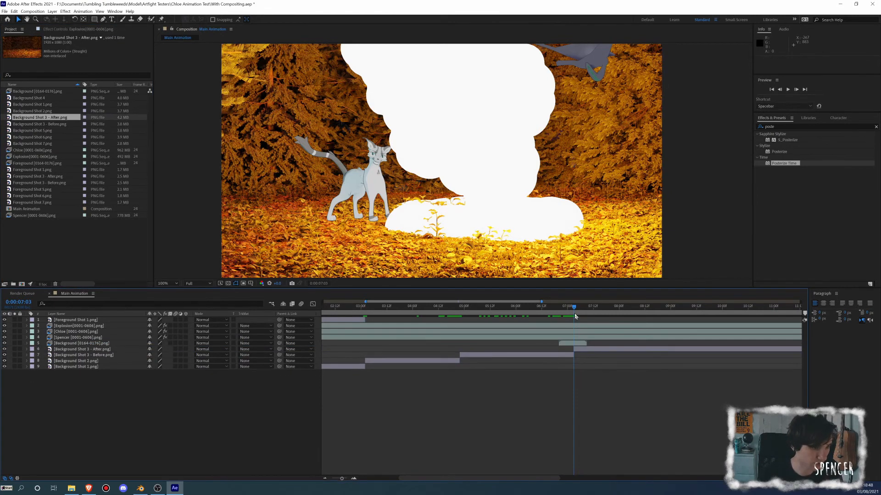
Add Foreground Shot 3 - After.png and Foreground Shot 3 - Before.png above the character layers, trimming the Before layer's start to 0:00:04:22.
{"action": "left_click_drag", "start_coordinate": [575, 310], "coordinate": [463, 301]}
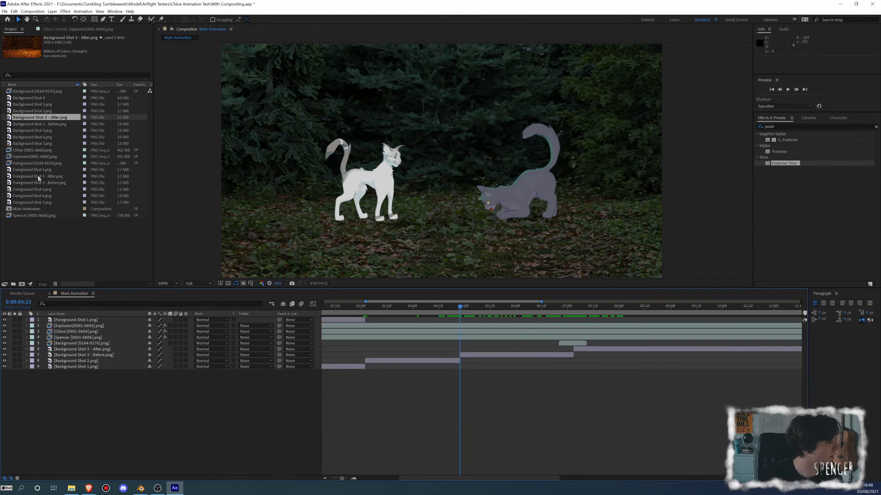
{"action": "mouse_move", "coordinate": [36, 180]}
{"action": "left_mouse_down"}
{"action": "mouse_move", "coordinate": [202, 287]}
{"action": "mouse_move", "coordinate": [97, 324]}
{"action": "mouse_move", "coordinate": [161, 284]}
{"action": "mouse_move", "coordinate": [504, 293]}
{"action": "mouse_move", "coordinate": [587, 323]}
{"action": "left_mouse_up"}
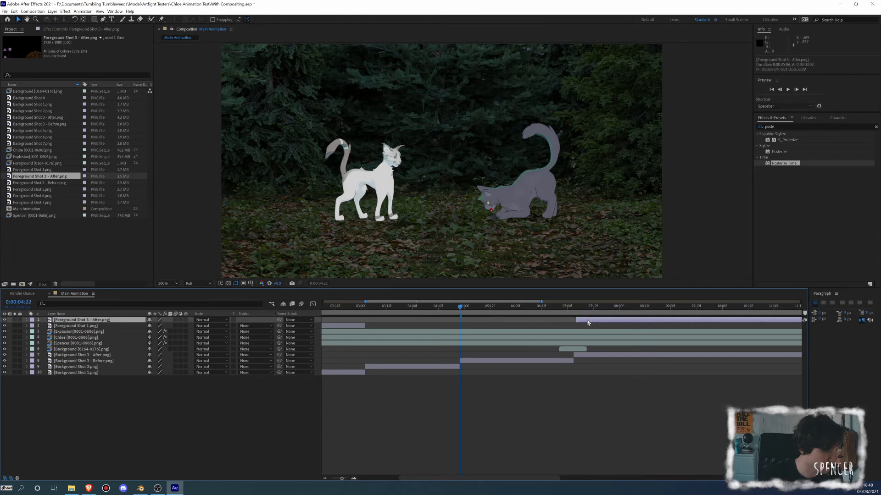
{"action": "left_click_drag", "start_coordinate": [28, 183], "coordinate": [154, 324]}
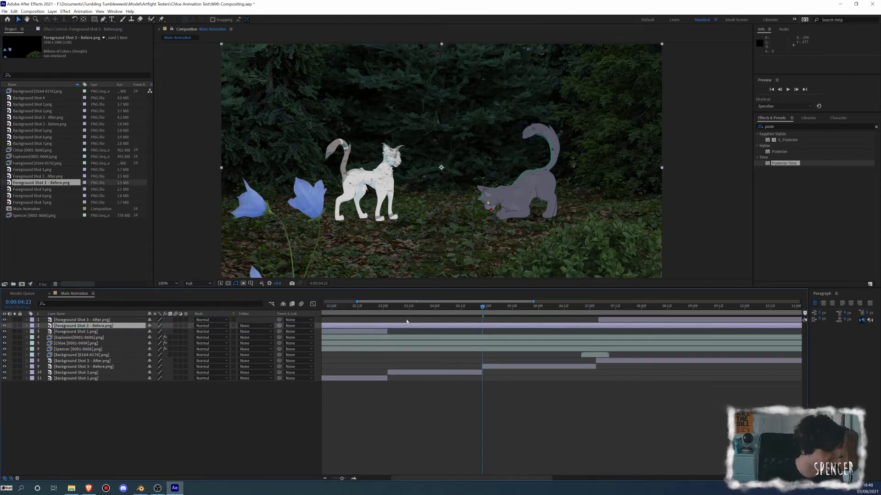
{"action": "left_click_drag", "start_coordinate": [422, 309], "coordinate": [484, 312]}
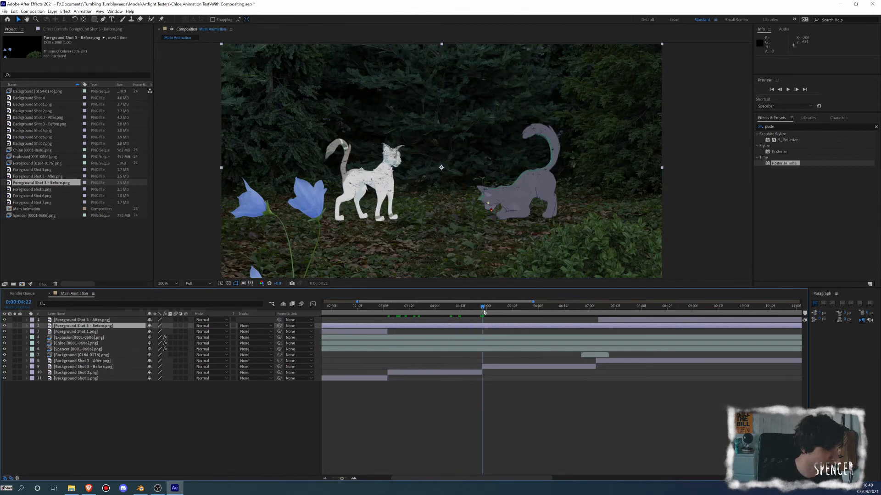
{"action": "left_click", "coordinate": [354, 479]}
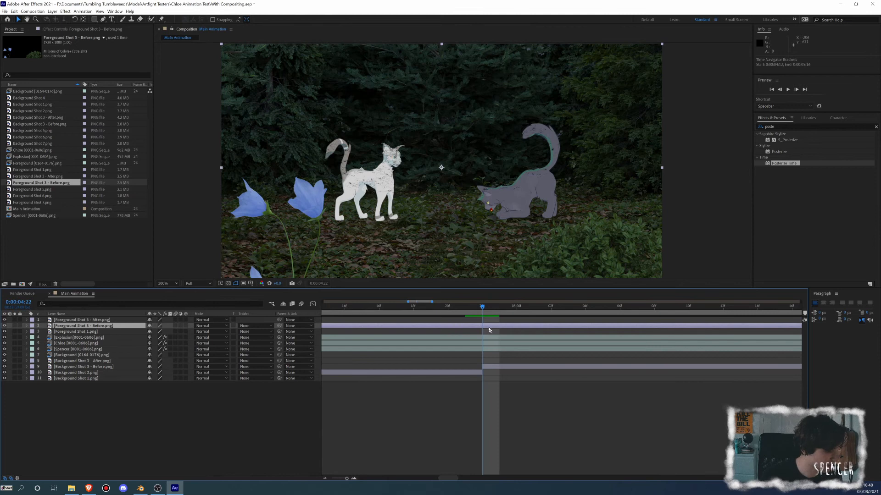
{"action": "key", "text": "ctrl+shift+d"}
{"action": "left_click", "coordinate": [467, 334]}
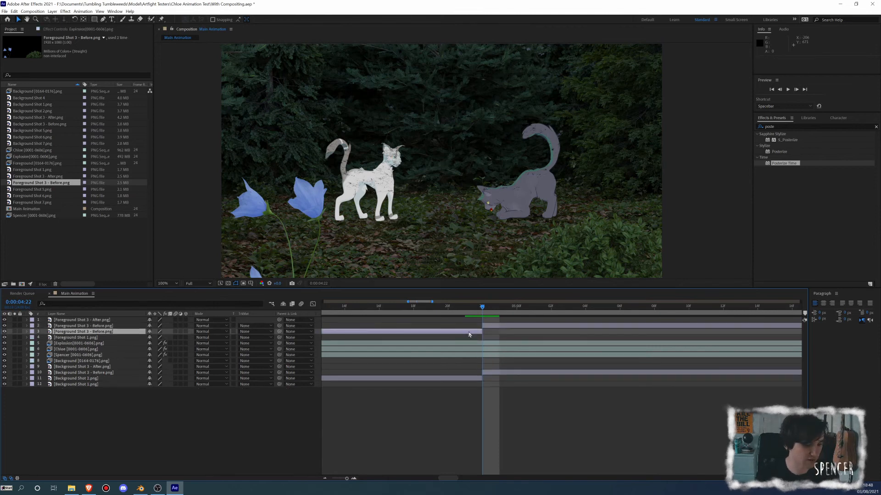
{"action": "key", "text": "Delete"}
Trim the end of Foreground Shot 3 - Before to 0:00:07:03 and start Foreground Shot 3 - After at that same frame.
{"action": "left_click", "coordinate": [325, 478]}
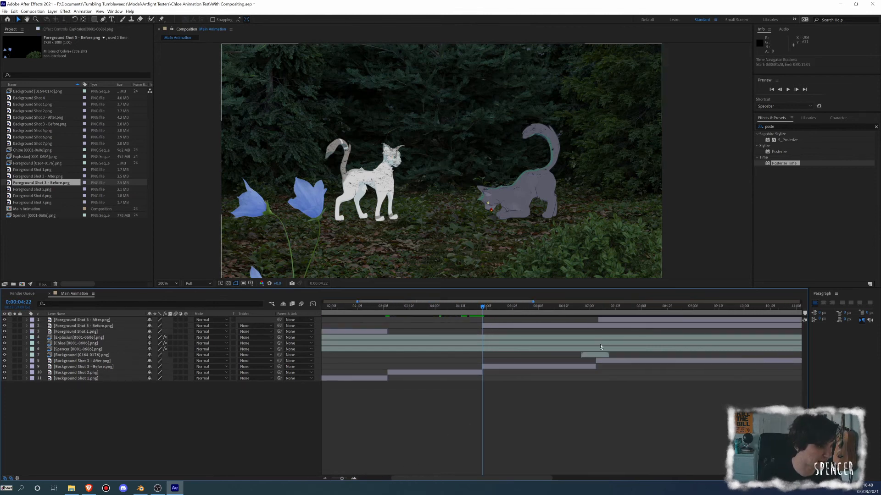
{"action": "left_click", "coordinate": [606, 307]}
{"action": "left_click_drag", "start_coordinate": [606, 306], "coordinate": [597, 306]}
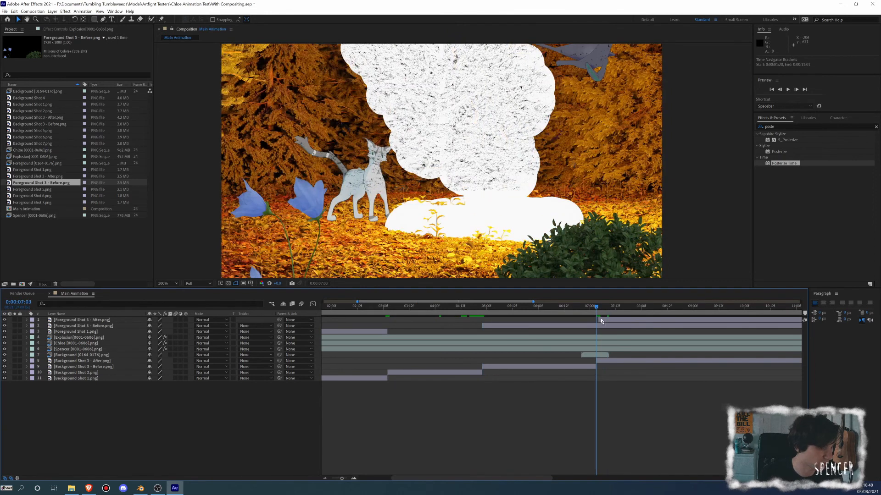
{"action": "left_click", "coordinate": [606, 327]}
{"action": "key", "text": "ctrl+shift+d"}
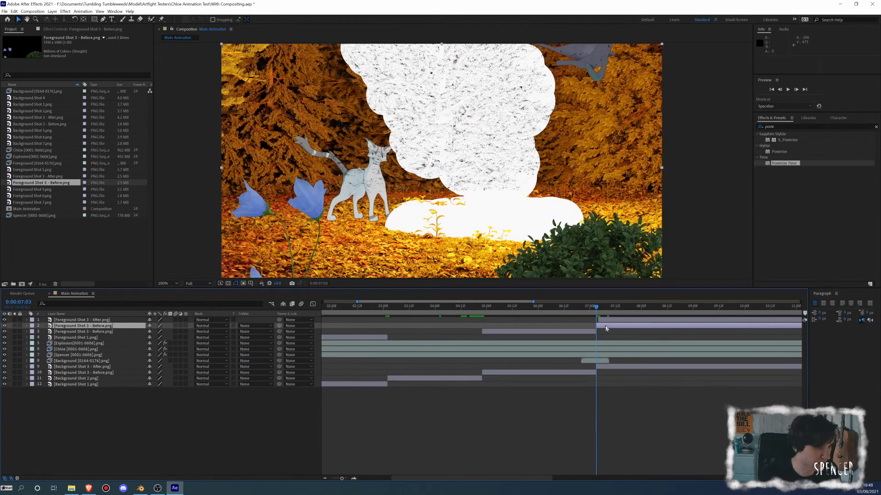
{"action": "key", "text": "Delete"}
{"action": "left_click_drag", "start_coordinate": [599, 321], "coordinate": [597, 322]}
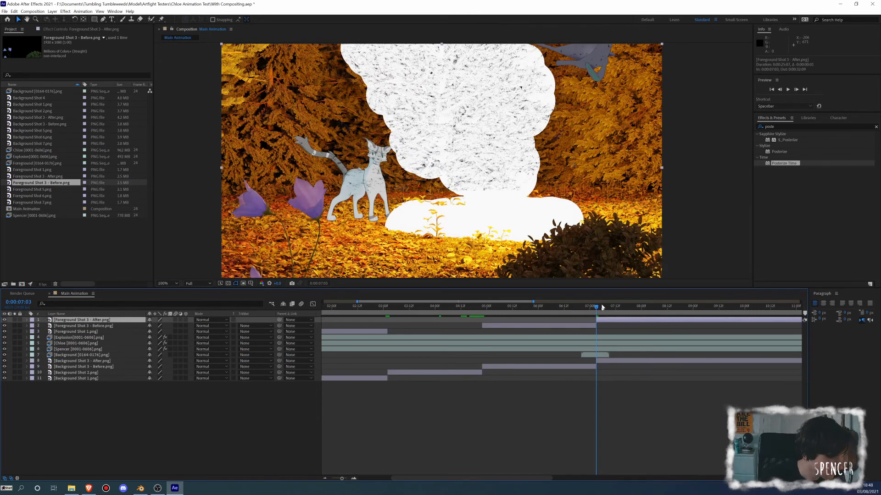
Shorten Foreground Shot 3 - Before to end at 0:00:06:19 and set Foreground Shot 3 - After to start at 0:00:07:09.
{"action": "mouse_move", "coordinate": [594, 313]}
{"action": "left_mouse_down"}
{"action": "mouse_move", "coordinate": [581, 313]}
{"action": "mouse_move", "coordinate": [574, 329]}
{"action": "mouse_move", "coordinate": [582, 333]}
{"action": "mouse_move", "coordinate": [607, 312]}
{"action": "left_mouse_up"}
{"action": "left_click", "coordinate": [589, 327]}
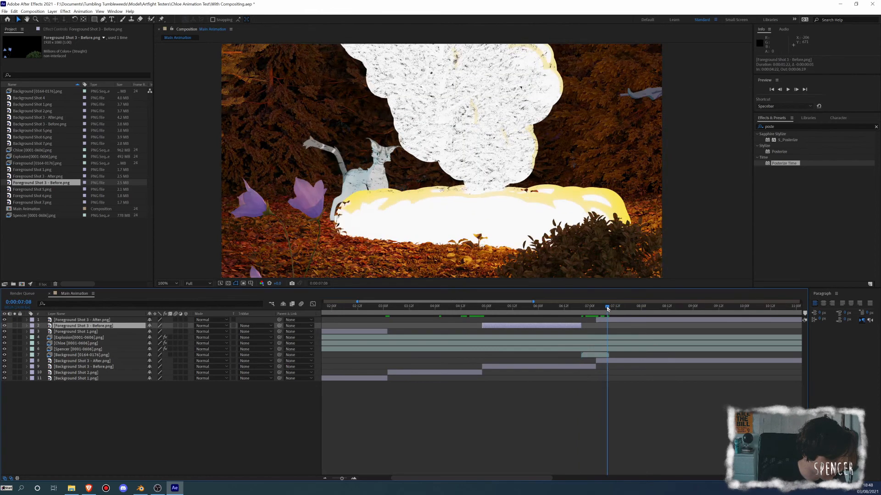
{"action": "left_click", "coordinate": [597, 319]}
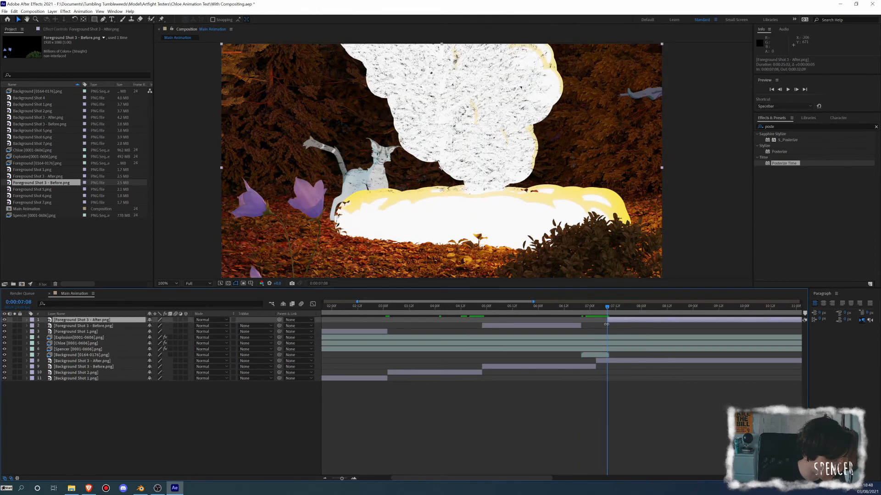
{"action": "left_click", "coordinate": [356, 479]}
{"action": "left_click", "coordinate": [356, 479]}
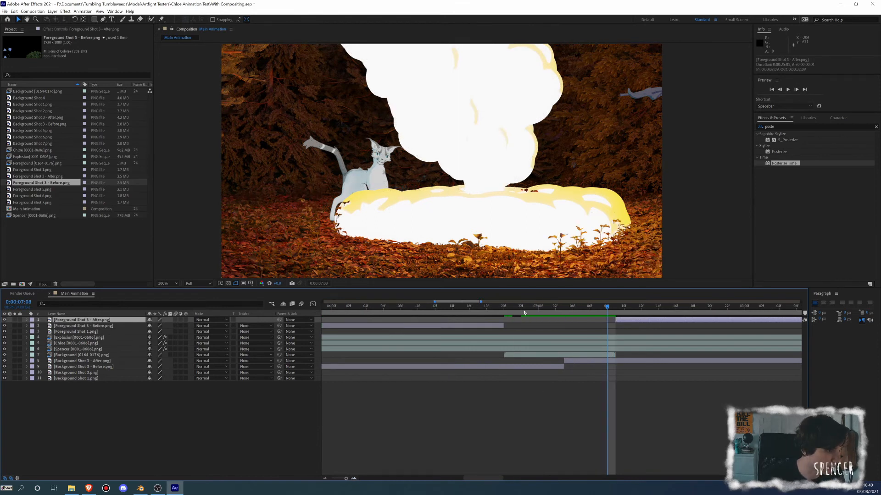
Place the Foreground [0164-0176].png sequence as the uppermost layer, filling the gap between the Shot 3 Before and After foregrounds.
{"action": "left_click_drag", "start_coordinate": [32, 166], "coordinate": [504, 321]}
{"action": "mouse_move", "coordinate": [556, 308]}
{"action": "left_mouse_down"}
{"action": "mouse_move", "coordinate": [486, 307]}
{"action": "mouse_move", "coordinate": [564, 306]}
{"action": "left_mouse_up"}
{"action": "left_click_drag", "start_coordinate": [663, 307], "coordinate": [710, 316]}
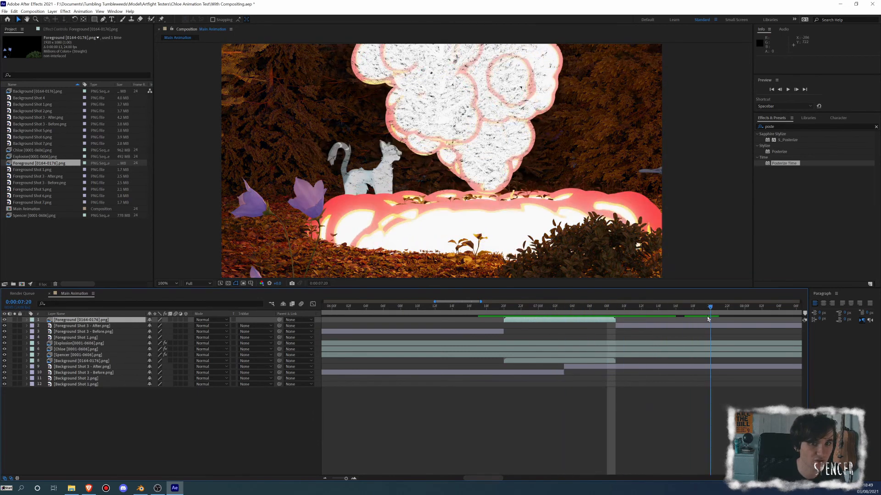
{"action": "scroll", "coordinate": [503, 103], "scroll_direction": "up", "scroll_amount": 3}
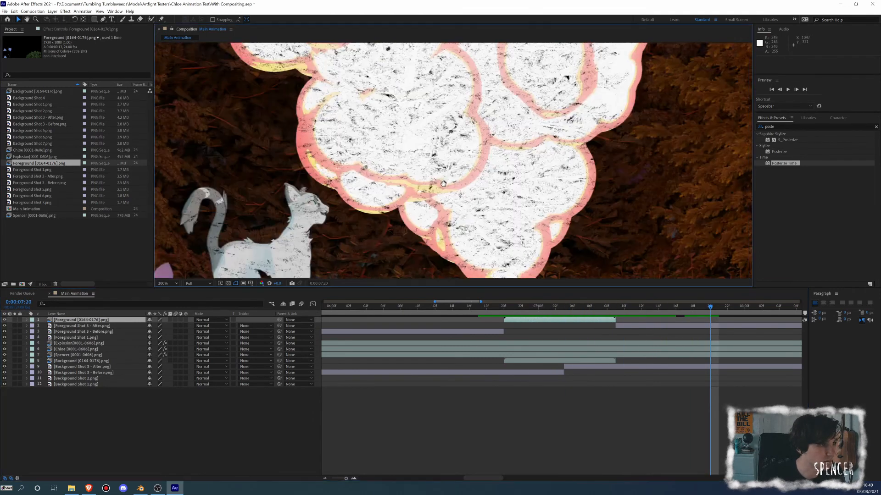
{"action": "scroll", "coordinate": [416, 155], "scroll_direction": "up", "scroll_amount": 1}
{"action": "scroll", "coordinate": [416, 155], "scroll_direction": "down", "scroll_amount": 3}
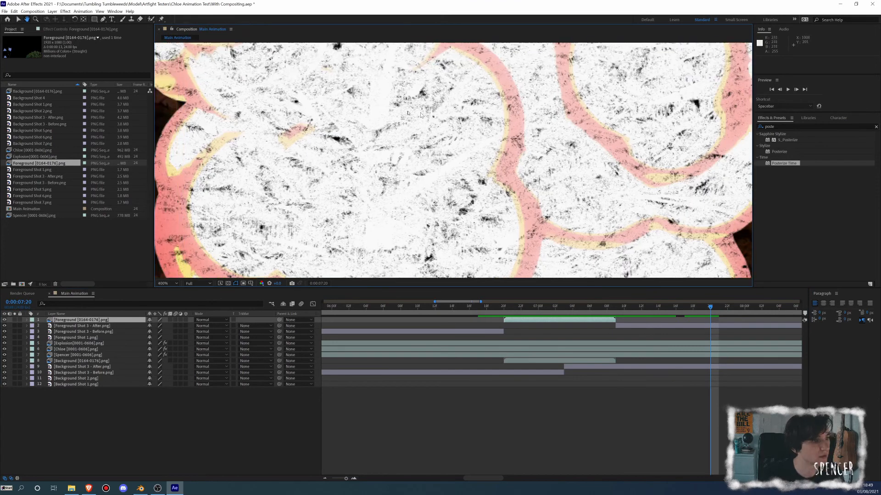
{"action": "scroll", "coordinate": [422, 183], "scroll_direction": "down", "scroll_amount": 2}
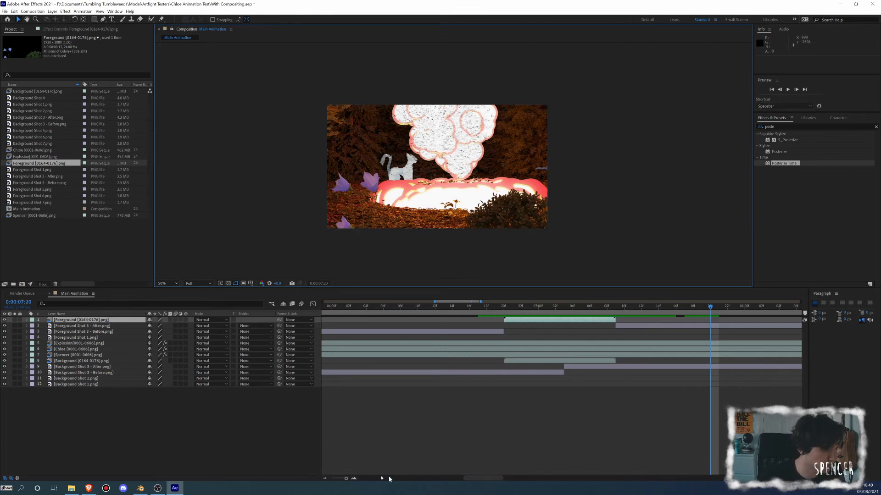
Add Background Shot 4 directly above Background Shot 3 - After and trim its start to 0:00:09:16.
{"action": "left_click", "coordinate": [325, 479]}
{"action": "left_click_drag", "start_coordinate": [648, 403], "coordinate": [415, 439]}
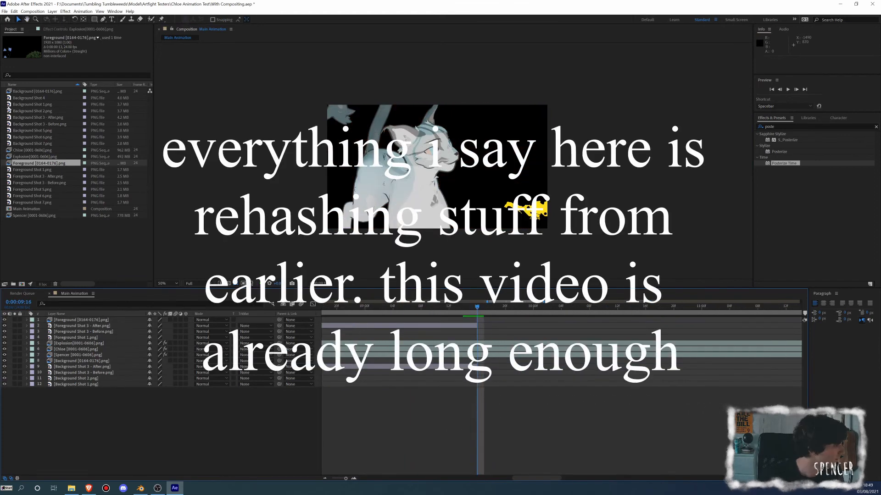
{"action": "left_click_drag", "start_coordinate": [28, 98], "coordinate": [76, 366]}
{"action": "key", "text": "ctrl+shift+d"}
{"action": "key", "text": "Delete"}
Add Background Shot 5.png above Background Shot 4 and Foreground Shot 5.png as the uppermost layer, trimming both to the fifth shot.
{"action": "left_click_drag", "start_coordinate": [32, 131], "coordinate": [76, 372]}
{"action": "left_click_drag", "start_coordinate": [33, 190], "coordinate": [76, 319]}
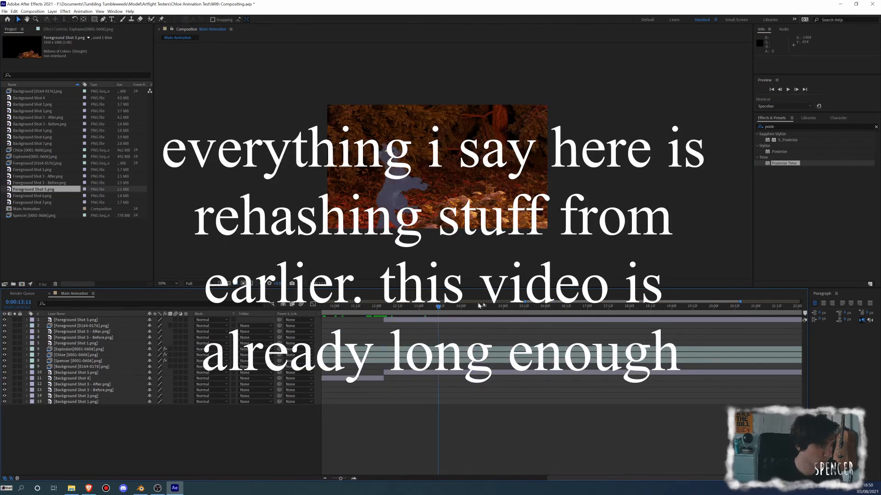
{"action": "key", "text": "ctrl+shift+d"}
{"action": "left_click", "coordinate": [492, 380]}
Add Foreground Shot 6.png as the uppermost layer and Background Shot 6.png above Background Shot 5, trimming both to the sixth shot.
{"action": "key", "text": "ctrl+shift+d"}
{"action": "key", "text": "Delete"}
{"action": "left_click_drag", "start_coordinate": [32, 196], "coordinate": [75, 320]}
{"action": "scroll", "coordinate": [527, 220], "scroll_direction": "up", "scroll_amount": 2}
{"action": "left_click_drag", "start_coordinate": [33, 138], "coordinate": [76, 376]}
{"action": "left_click_drag", "start_coordinate": [596, 306], "coordinate": [692, 306]}
Add Background Shot 7.png and Foreground Shot 7.png above their Shot 6 counterparts, trimming both to start where the seventh shot begins.
{"action": "key", "text": "ctrl+shift+d"}
{"action": "left_click", "coordinate": [704, 385]}
{"action": "key", "text": "ctrl+shift+d"}
{"action": "key", "text": "Delete"}
{"action": "left_click", "coordinate": [703, 320]}
{"action": "key", "text": "Delete"}
{"action": "left_click_drag", "start_coordinate": [32, 144], "coordinate": [76, 375]}
{"action": "key", "text": "ctrl+shift+d"}
{"action": "left_click_drag", "start_coordinate": [82, 372], "coordinate": [94, 399]}
{"action": "left_click_drag", "start_coordinate": [33, 202], "coordinate": [76, 319]}
{"action": "key", "text": "ctrl+shift+d"}
Review the composited shots across the timeline, checking how the characters and explosion sit against the backgrounds and foreground plants.
{"action": "left_click_drag", "start_coordinate": [401, 307], "coordinate": [342, 308]}
{"action": "scroll", "coordinate": [381, 140], "scroll_direction": "down", "scroll_amount": 1}
{"action": "left_click_drag", "start_coordinate": [450, 173], "coordinate": [452, 193]}
{"action": "scroll", "coordinate": [444, 202], "scroll_direction": "up", "scroll_amount": 1}
{"action": "scroll", "coordinate": [460, 207], "scroll_direction": "down", "scroll_amount": 1}
{"action": "scroll", "coordinate": [454, 197], "scroll_direction": "up", "scroll_amount": 1}
{"action": "scroll", "coordinate": [452, 197], "scroll_direction": "down", "scroll_amount": 1}
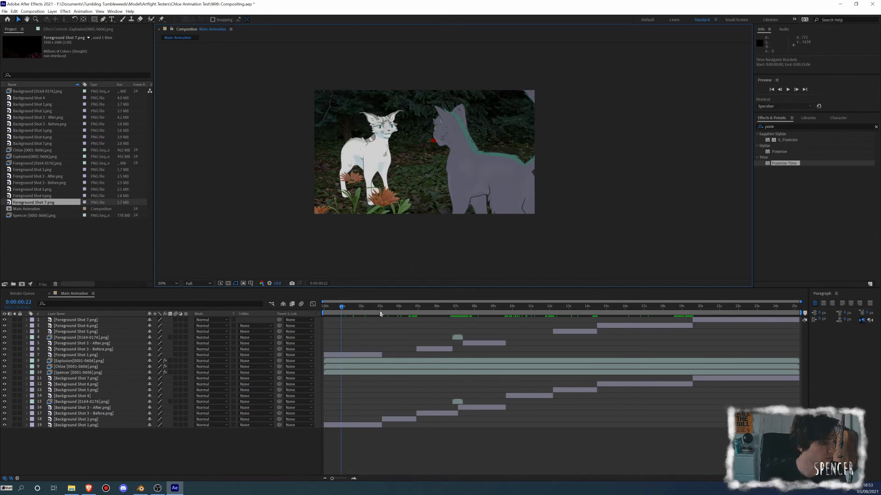
{"action": "left_click_drag", "start_coordinate": [389, 307], "coordinate": [457, 299]}
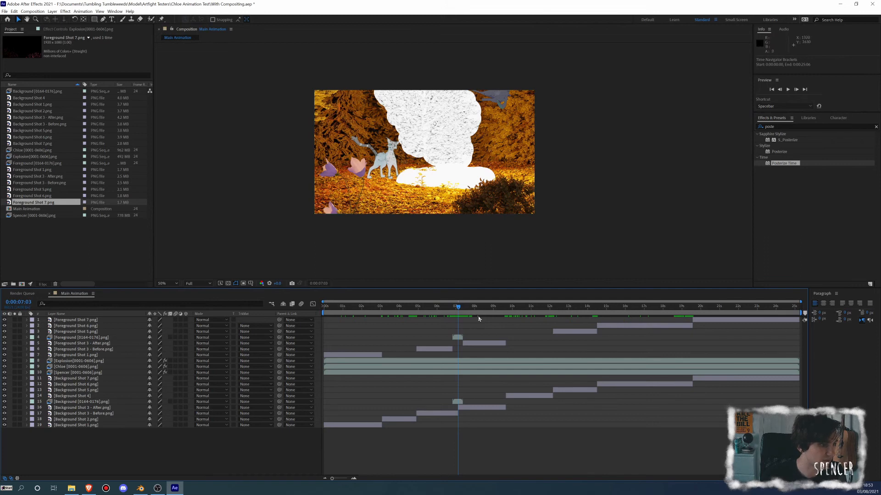
{"action": "left_click_drag", "start_coordinate": [477, 310], "coordinate": [667, 297]}
{"action": "scroll", "coordinate": [576, 216], "scroll_direction": "up", "scroll_amount": 2}
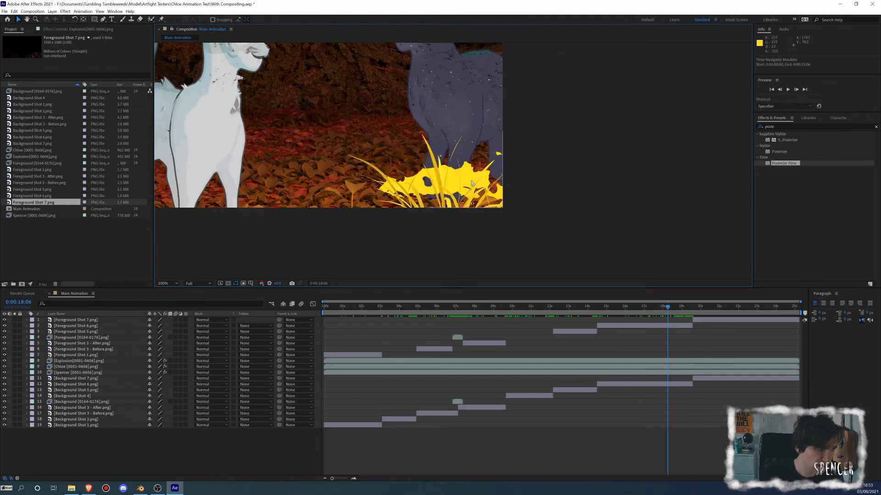
Split the grey cat's sequence at 0:00:13:23 and move its second part directly above the Explosion layer.
{"action": "left_click_drag", "start_coordinate": [658, 311], "coordinate": [587, 315]}
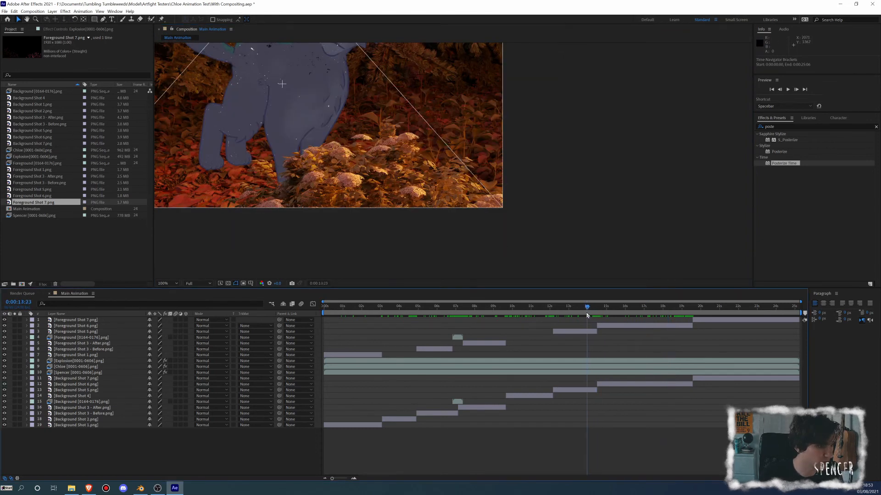
{"action": "left_click", "coordinate": [78, 373]}
{"action": "key", "text": "ctrl+shift+d"}
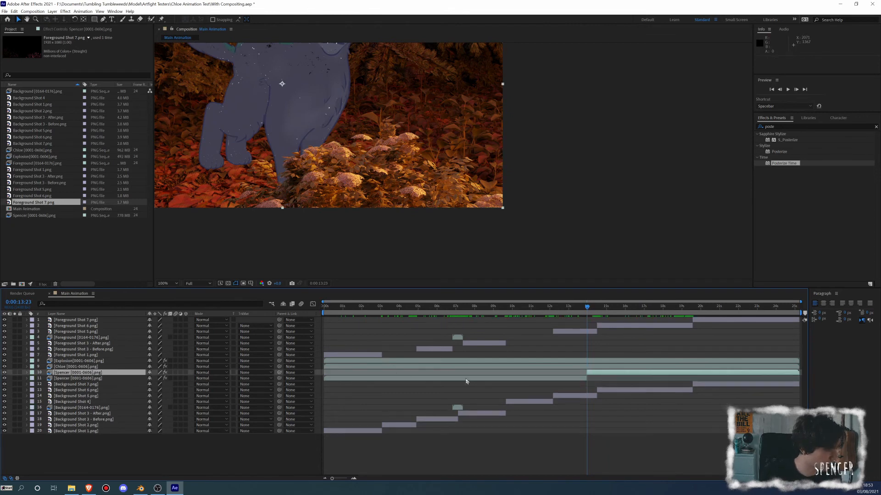
{"action": "left_click_drag", "start_coordinate": [84, 373], "coordinate": [89, 361]}
{"action": "left_click_drag", "start_coordinate": [593, 307], "coordinate": [696, 310]}
{"action": "key", "text": "space"}
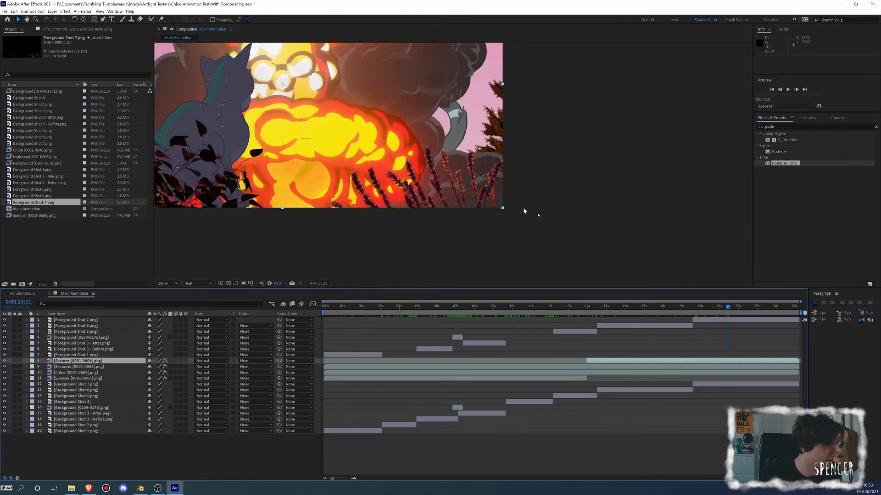
Split the white cat's sequence at 0:00:15:20 and move its second part above the grey cat's second part and the Explosion layer.
{"action": "left_click_drag", "start_coordinate": [630, 310], "coordinate": [469, 321]}
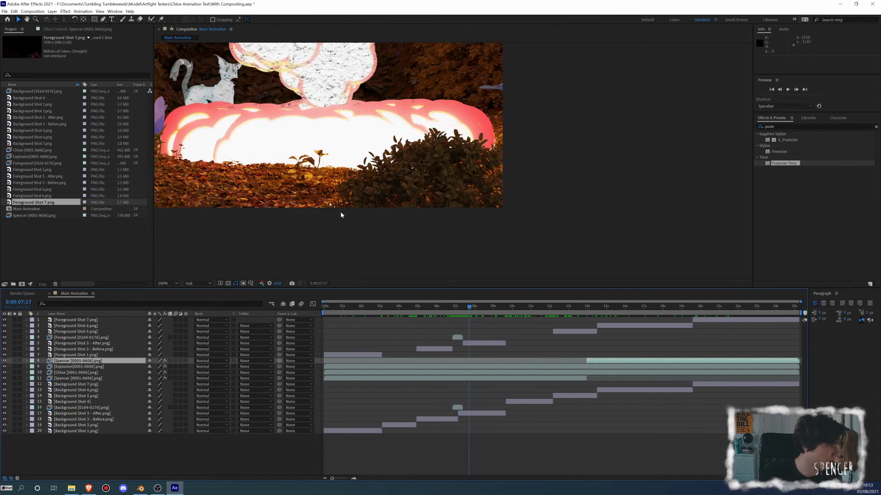
{"action": "left_click", "coordinate": [623, 309]}
{"action": "left_click", "coordinate": [637, 375]}
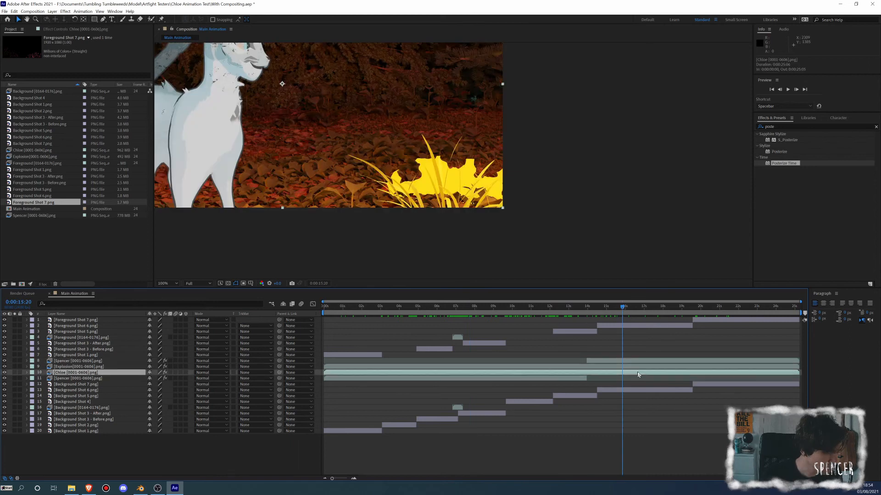
{"action": "key", "text": "ctrl+shift+d"}
{"action": "left_click_drag", "start_coordinate": [84, 374], "coordinate": [89, 363]}
{"action": "left_click_drag", "start_coordinate": [658, 310], "coordinate": [763, 307]}
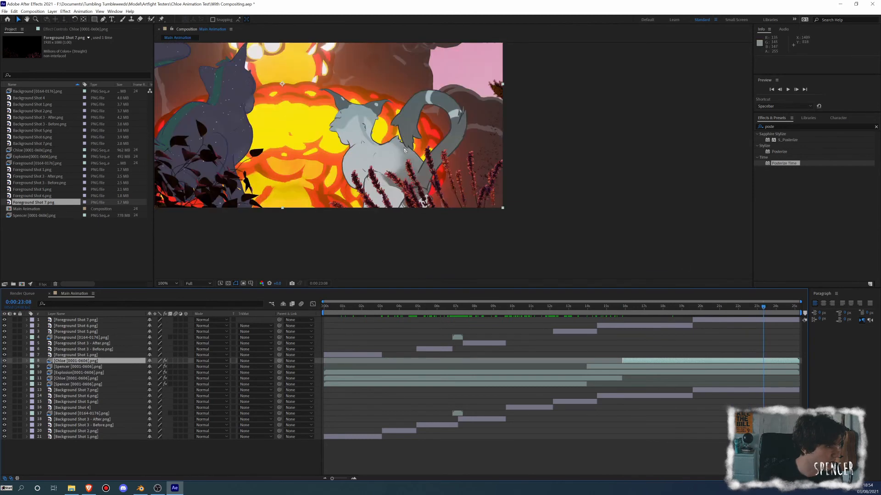
{"action": "key", "text": "comma"}
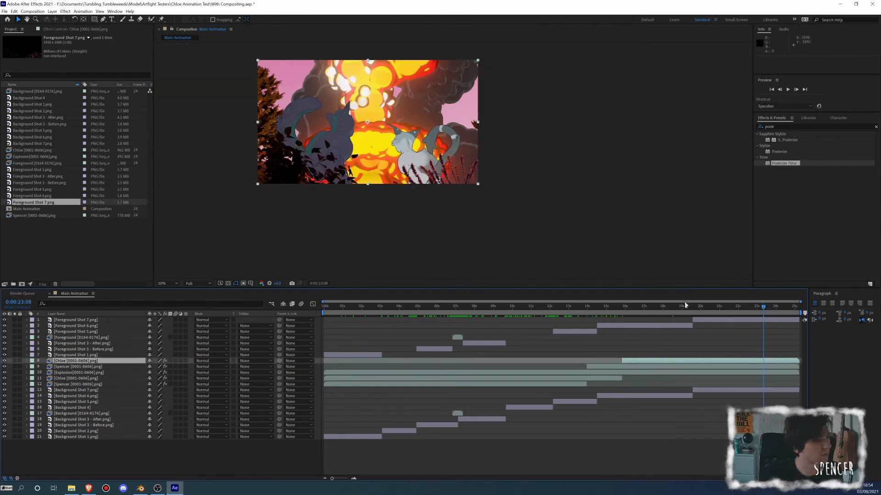
{"action": "left_click", "coordinate": [521, 308]}
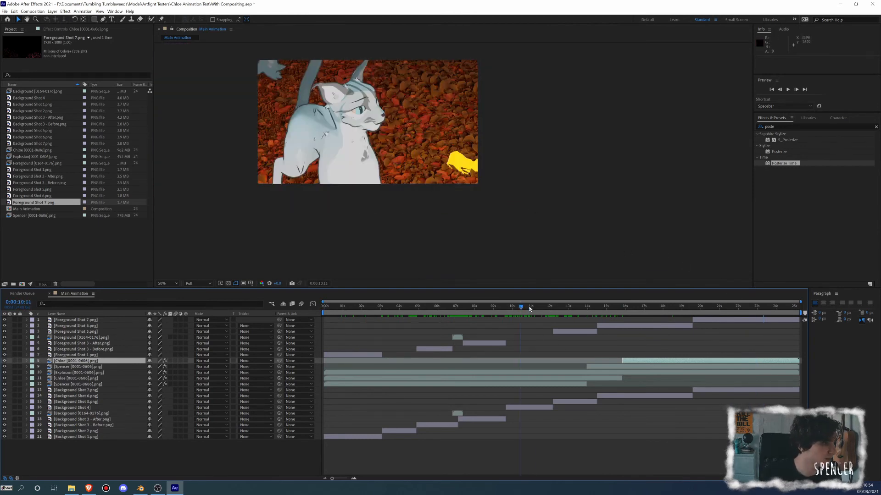
Duplicate the Explosion layer and place one copy directly below the first part of the white cat's sequence.
{"action": "left_click_drag", "start_coordinate": [529, 309], "coordinate": [486, 309]}
{"action": "key", "text": "period"}
{"action": "left_click_drag", "start_coordinate": [335, 158], "coordinate": [542, 195]}
{"action": "scroll", "coordinate": [474, 187], "scroll_direction": "up", "scroll_amount": 1}
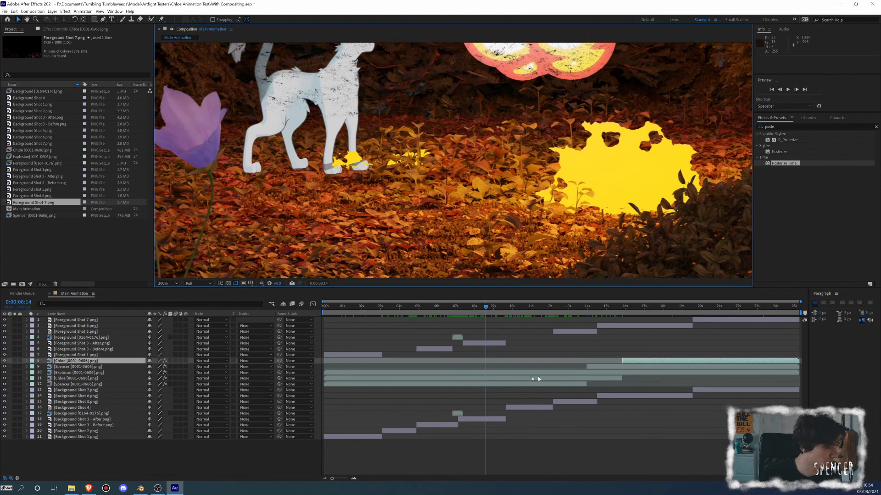
{"action": "left_click", "coordinate": [490, 378]}
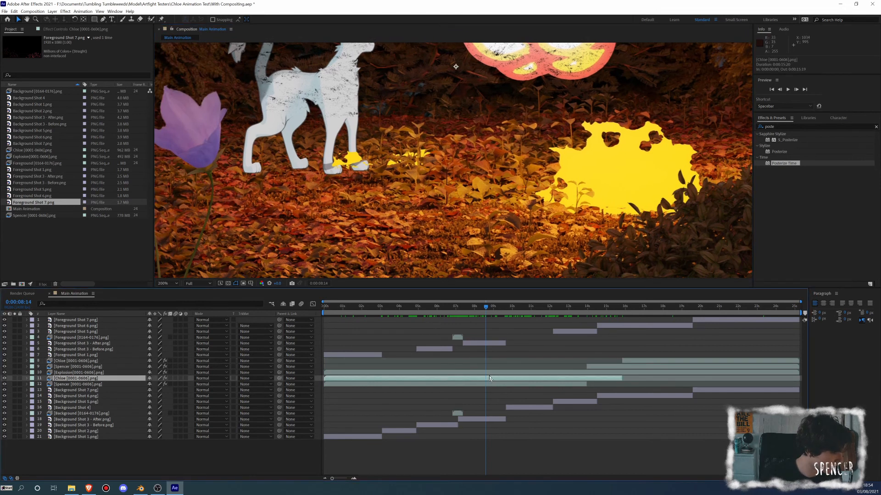
{"action": "left_click", "coordinate": [489, 373]}
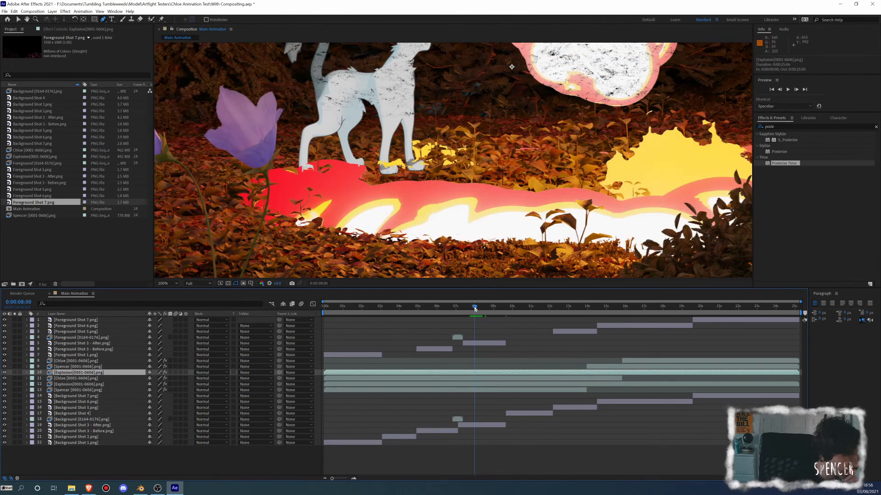
At 0:00:08:00, draw a closed Pen tool mask around the white cat's front paws on the upper Explosion layer.
{"action": "left_click_drag", "start_coordinate": [482, 306], "coordinate": [475, 309]}
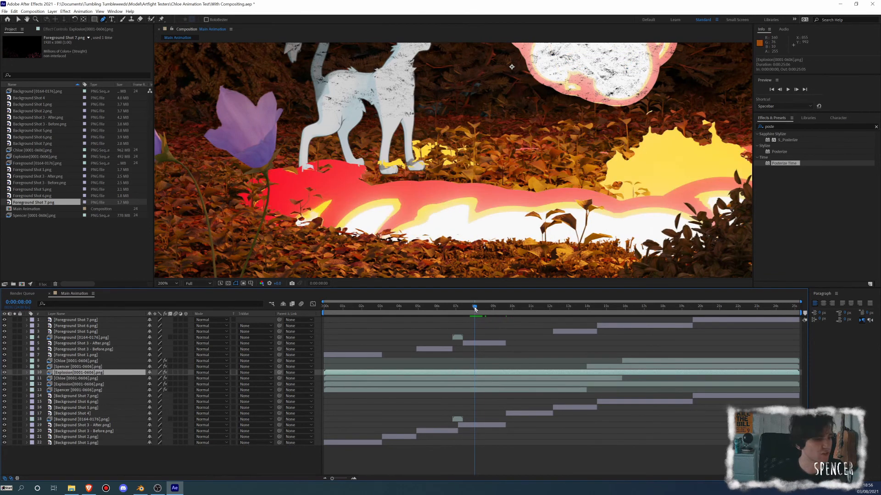
{"action": "key", "text": "period"}
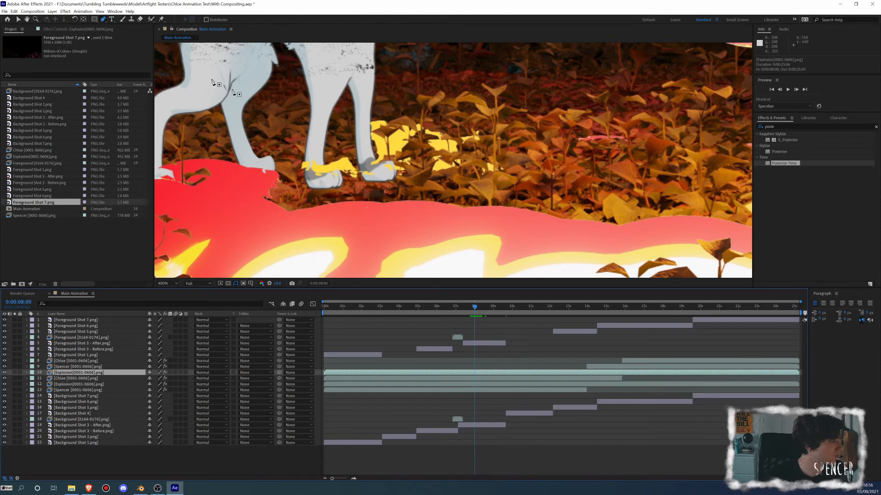
{"action": "left_click", "coordinate": [450, 184]}
{"action": "left_click", "coordinate": [351, 188]}
{"action": "left_click", "coordinate": [274, 134]}
{"action": "left_click", "coordinate": [296, 59]}
{"action": "left_click_drag", "start_coordinate": [361, 78], "coordinate": [353, 104]}
{"action": "left_click", "coordinate": [372, 49]}
{"action": "left_click", "coordinate": [422, 50]}
{"action": "left_click", "coordinate": [484, 86]}
{"action": "left_click", "coordinate": [579, 123]}
{"action": "left_click", "coordinate": [538, 175]}
{"action": "left_click", "coordinate": [517, 211]}
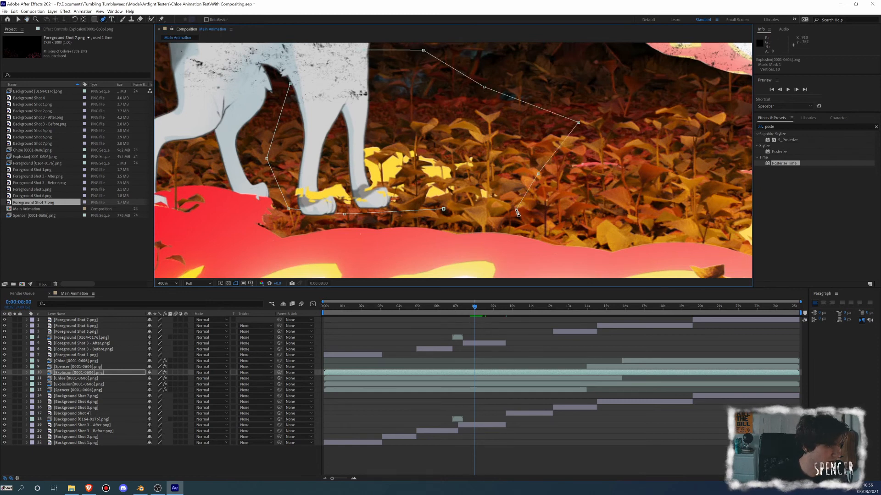
{"action": "left_click", "coordinate": [444, 210]}
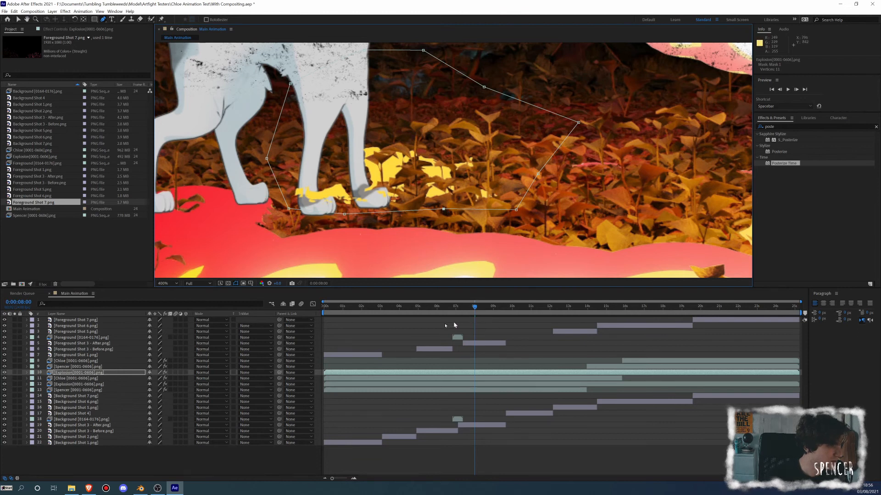
Invert Mask 1 on the upper Explosion layer so the explosion is cut out around the paws.
{"action": "left_click", "coordinate": [27, 372]}
{"action": "left_click", "coordinate": [32, 379]}
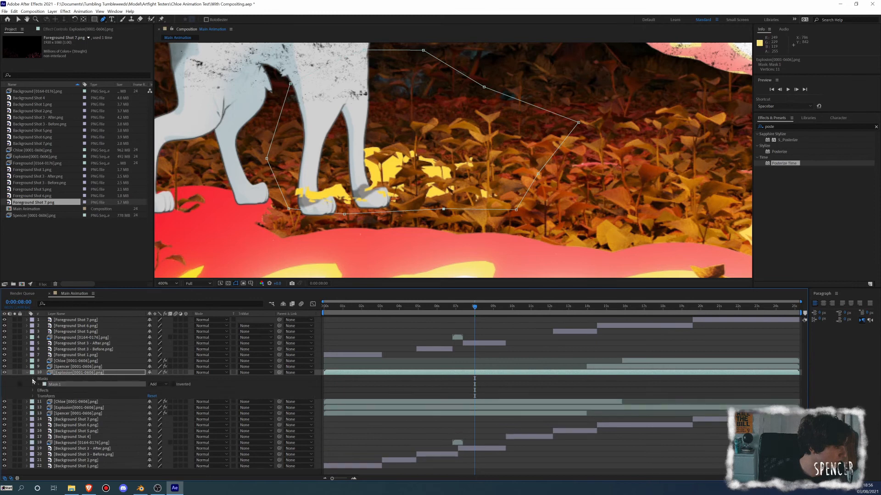
{"action": "left_click", "coordinate": [173, 385]}
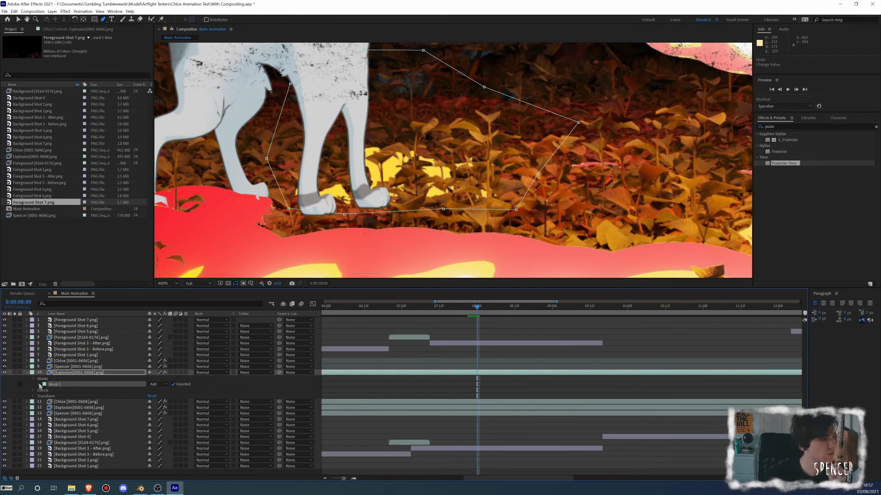
Keyframe Mask Expansion at 0:00:08:00 and set a strongly negative expansion at 0:00:07:23 to collapse the mask.
{"action": "left_click", "coordinate": [39, 385]}
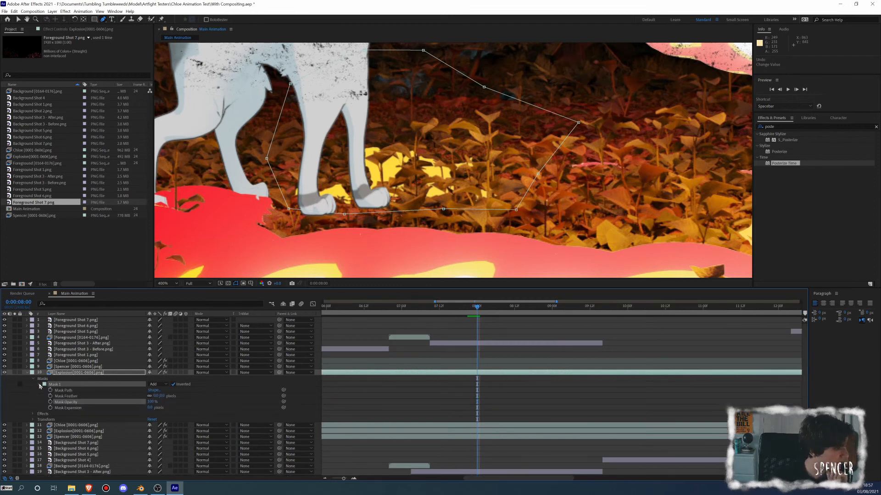
{"action": "left_click", "coordinate": [51, 408]}
{"action": "left_click_drag", "start_coordinate": [478, 309], "coordinate": [474, 308]}
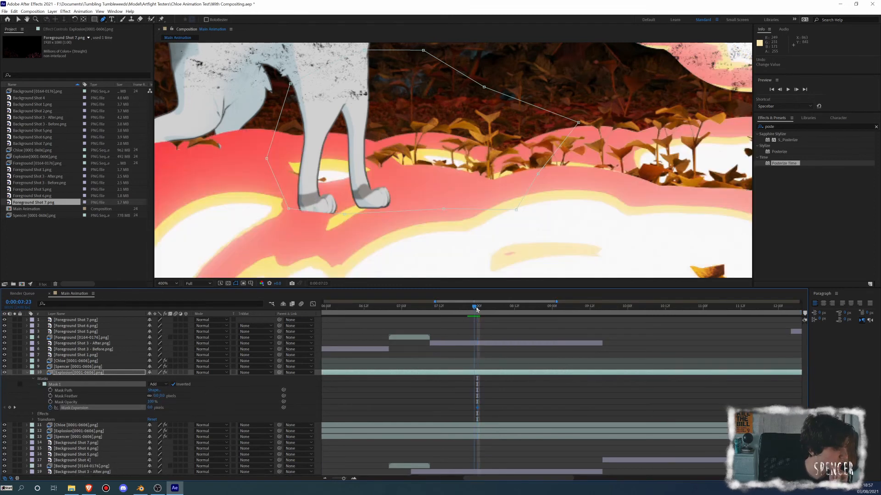
{"action": "left_click_drag", "start_coordinate": [149, 407], "coordinate": [97, 407]}
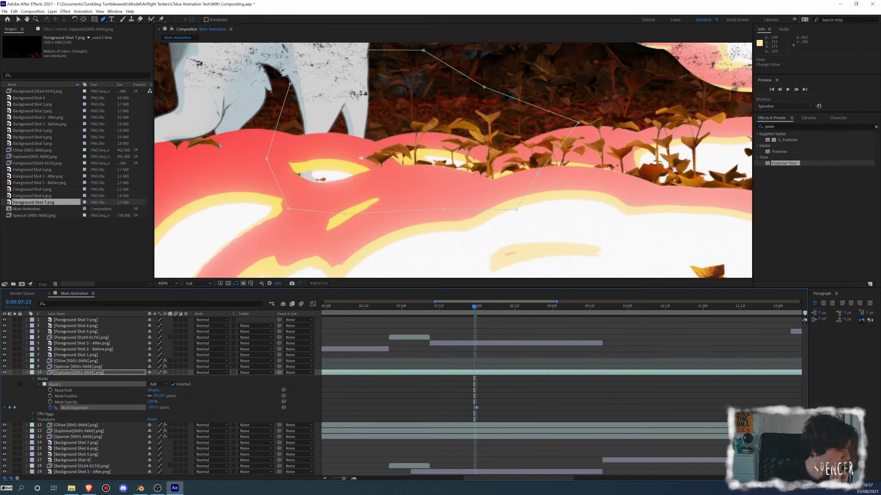
{"action": "left_click_drag", "start_coordinate": [21, 435], "coordinate": [17, 436]}
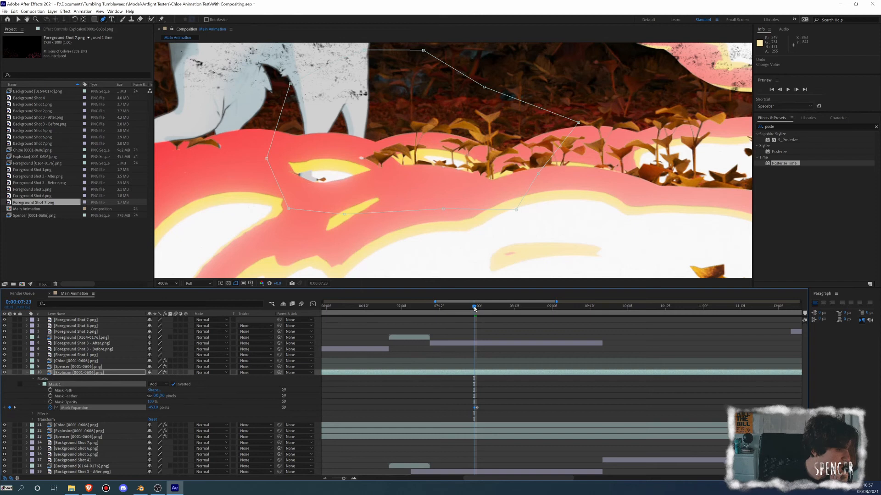
Add a closing pair of Mask Expansion keyframes around the end of the third shot, starting from 0 pixels.
{"action": "left_click_drag", "start_coordinate": [478, 308], "coordinate": [599, 317]}
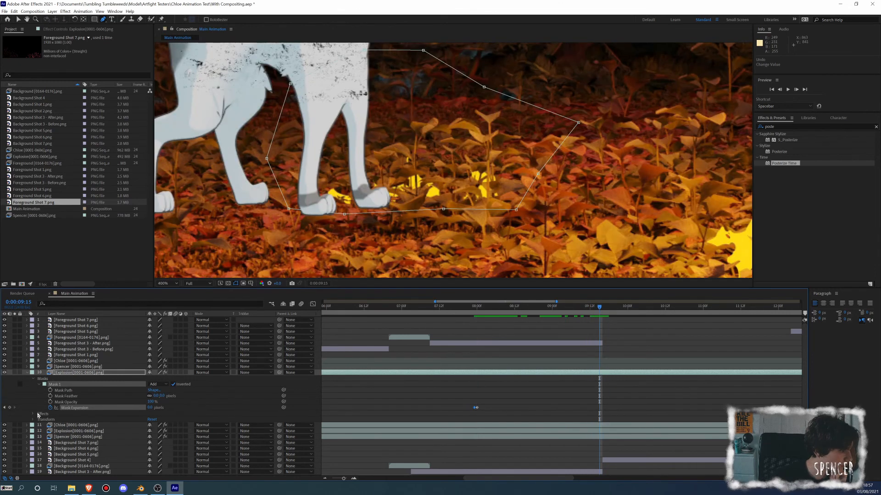
{"action": "left_click", "coordinate": [10, 408]}
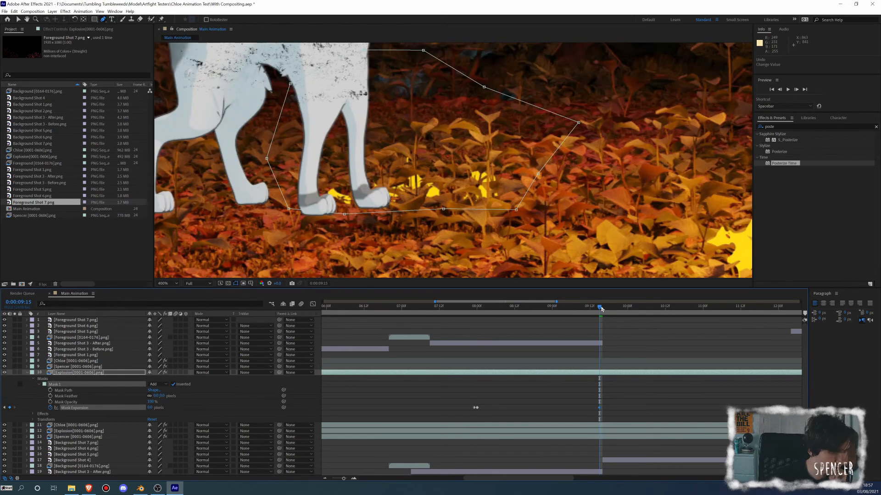
{"action": "left_click_drag", "start_coordinate": [602, 309], "coordinate": [604, 309]}
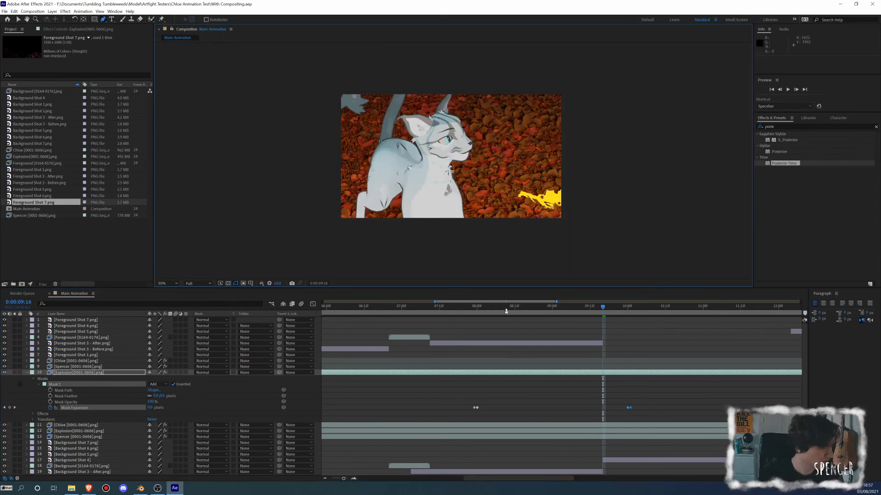
Pre-compose Foreground [0164-0176].png, Foreground Shot 3 - After.png and Foreground Shot 3 - Before.png into a composition named Foreground Shot 3.
{"action": "left_click_drag", "start_coordinate": [532, 308], "coordinate": [436, 335]}
{"action": "scroll", "coordinate": [421, 409], "scroll_direction": "down", "scroll_amount": 1}
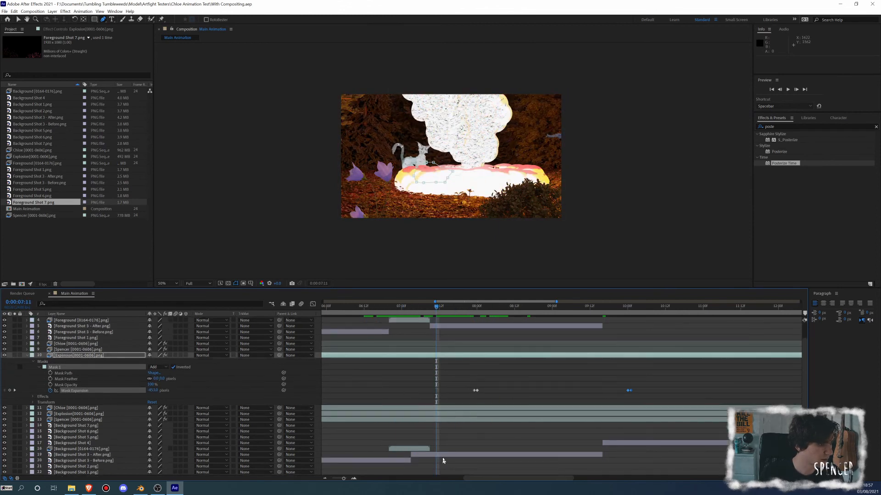
{"action": "scroll", "coordinate": [416, 437], "scroll_direction": "up", "scroll_amount": 1}
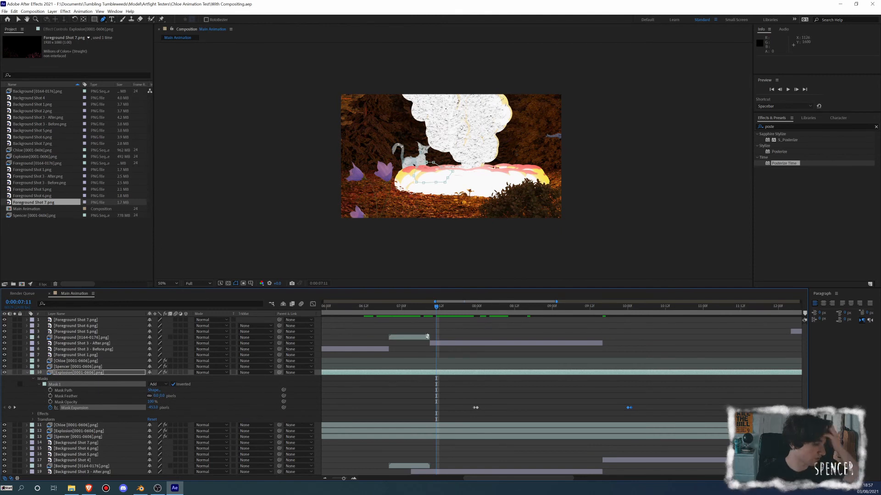
{"action": "left_click", "coordinate": [446, 343]}
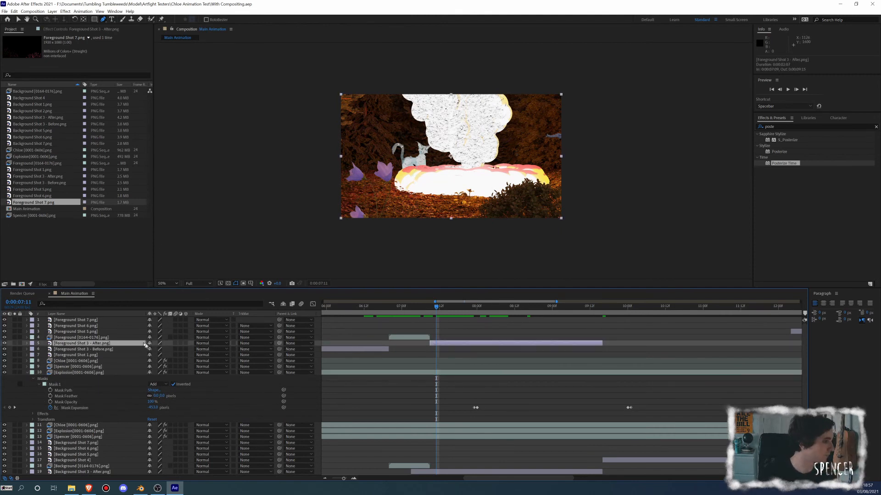
{"action": "left_click", "coordinate": [87, 355]}
{"action": "left_click", "coordinate": [89, 349]}
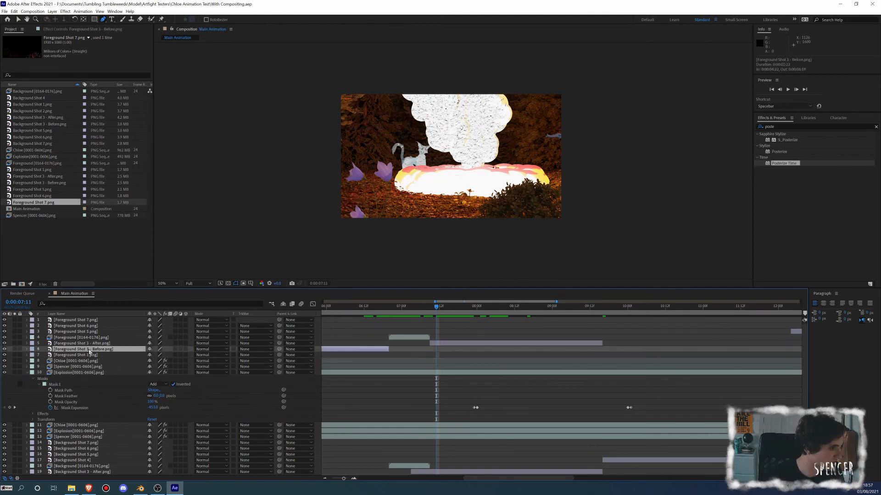
{"action": "left_click", "coordinate": [87, 338], "text": "shift"}
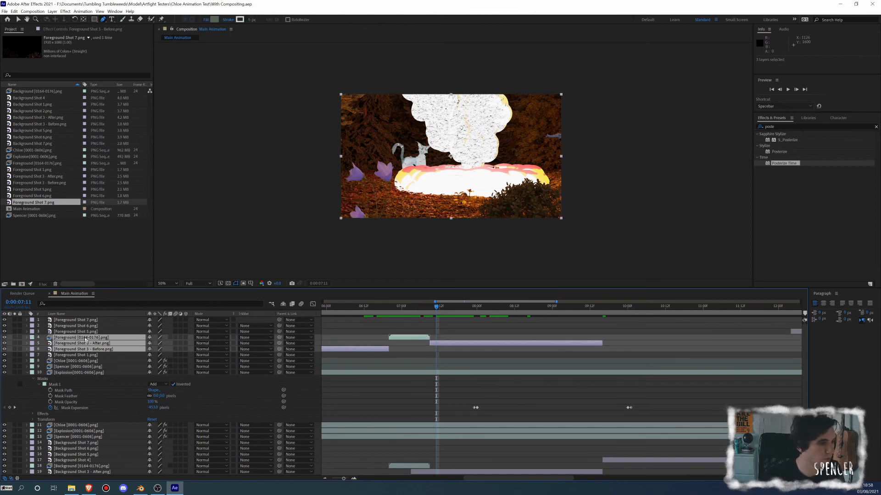
{"action": "right_click", "coordinate": [85, 340]}
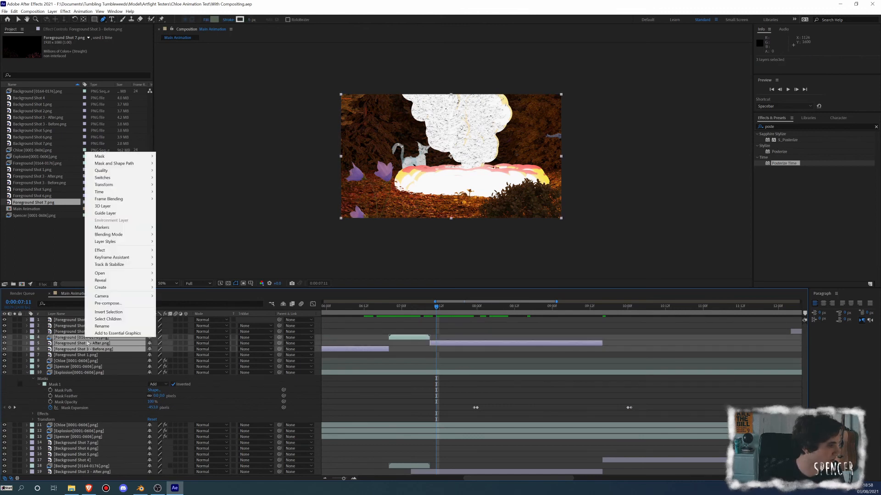
{"action": "left_click", "coordinate": [101, 304]}
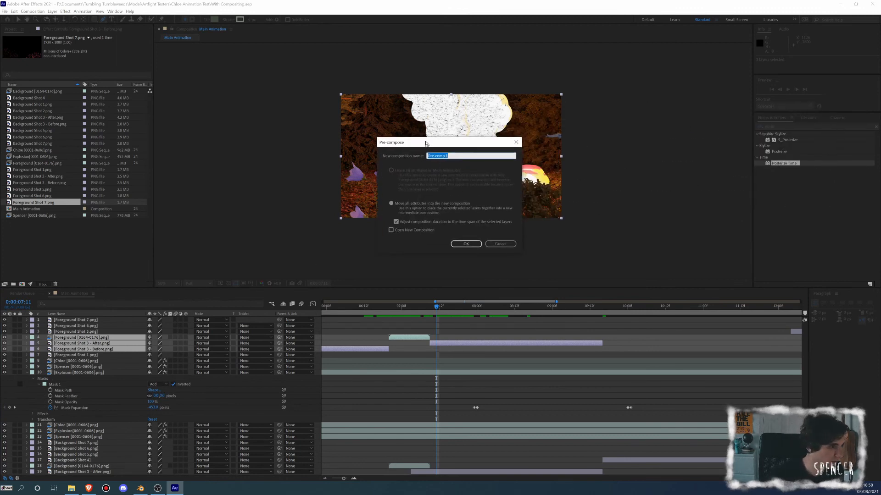
{"action": "type", "text": "Foreground"}
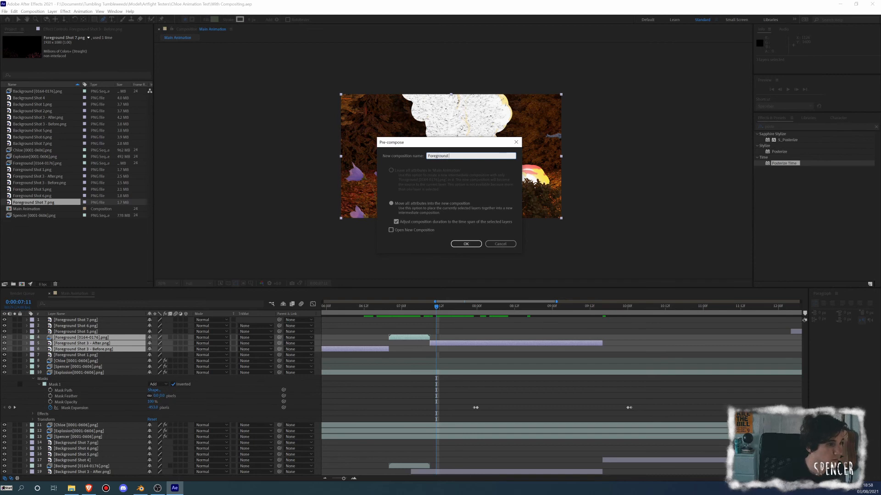
{"action": "type", "text": " Shot 2"}
{"action": "key", "text": "BackSpace"}
{"action": "type", "text": "3"}
{"action": "key", "text": "Return"}
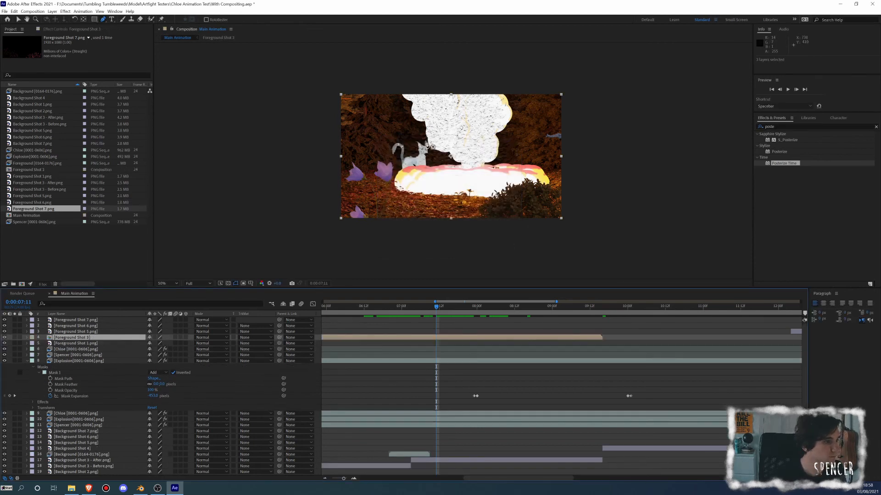
Draw a mask on the Foreground Shot 3 composition tracing above the purple flowers, across the explosion's base and around the upper frame.
{"action": "scroll", "coordinate": [370, 214], "scroll_direction": "up", "scroll_amount": 1}
{"action": "left_click_drag", "start_coordinate": [492, 200], "coordinate": [319, 200]}
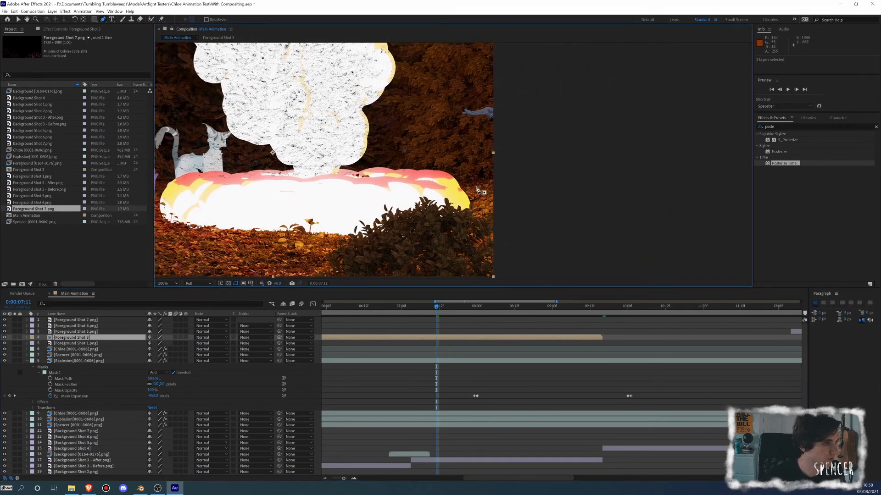
{"action": "left_click", "coordinate": [501, 202]}
{"action": "left_click", "coordinate": [360, 195]}
{"action": "left_click_drag", "start_coordinate": [234, 208], "coordinate": [441, 225]}
{"action": "left_click", "coordinate": [410, 221]}
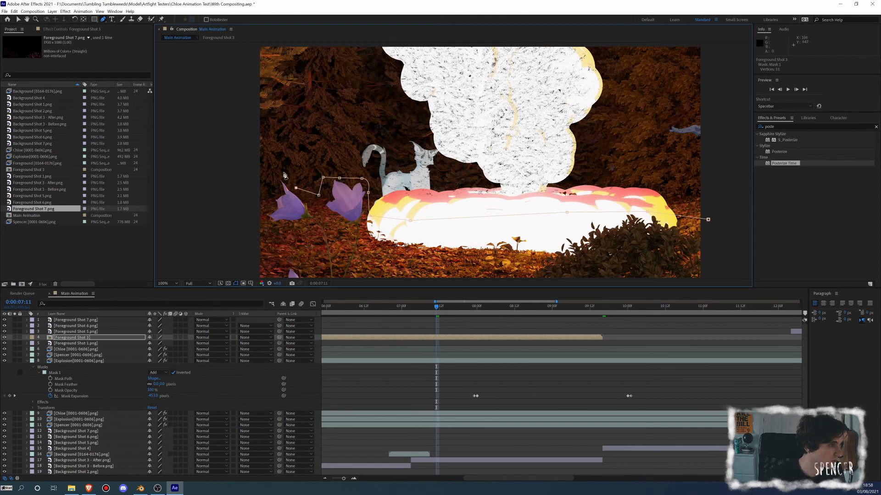
{"action": "left_click", "coordinate": [231, 188]}
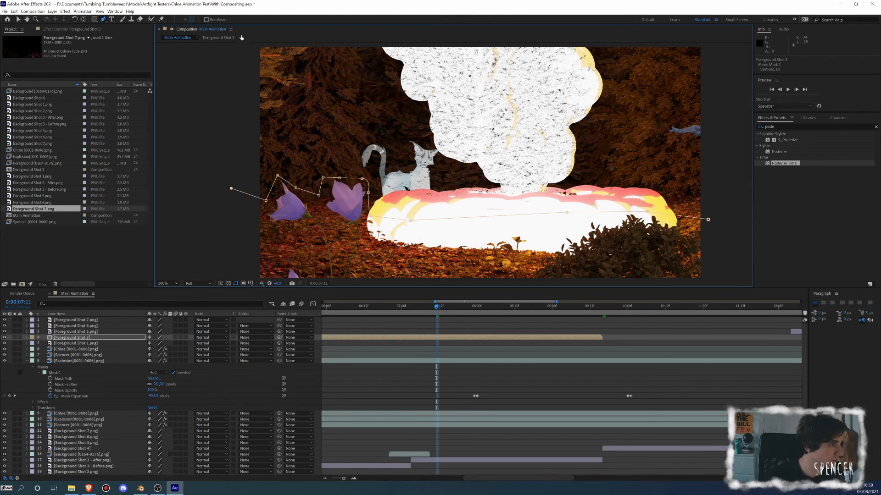
{"action": "scroll", "coordinate": [247, 107], "scroll_direction": "down", "scroll_amount": 1}
{"action": "left_click", "coordinate": [332, 120]}
{"action": "left_click", "coordinate": [539, 89]}
{"action": "left_click", "coordinate": [596, 108]}
{"action": "left_click", "coordinate": [570, 218]}
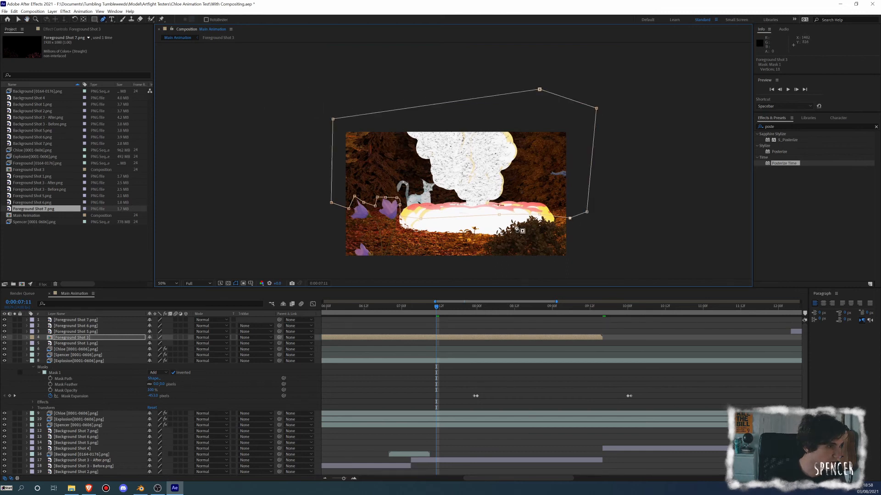
Invert the mask on the Foreground Shot 3 composition so only the foreground plants outside the outline are kept.
{"action": "scroll", "coordinate": [516, 226], "scroll_direction": "up", "scroll_amount": 1}
{"action": "left_click_drag", "start_coordinate": [384, 271], "coordinate": [362, 240]}
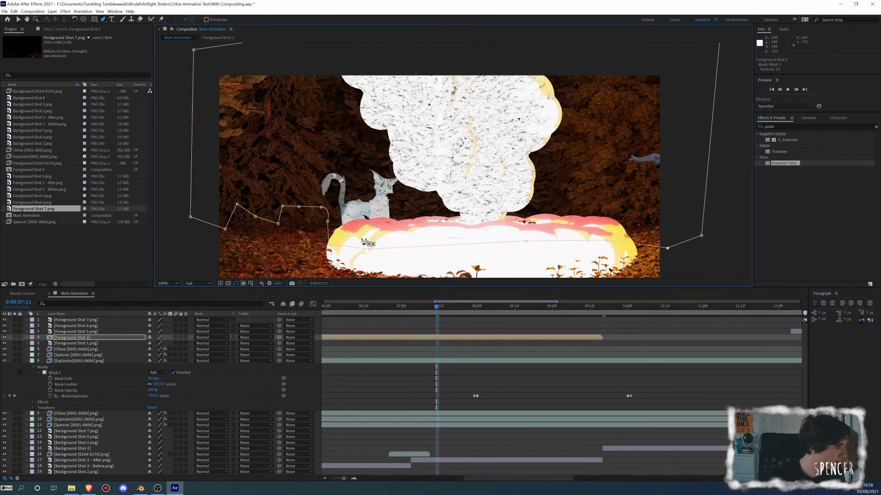
{"action": "left_click", "coordinate": [27, 338]}
{"action": "left_click", "coordinate": [32, 344]}
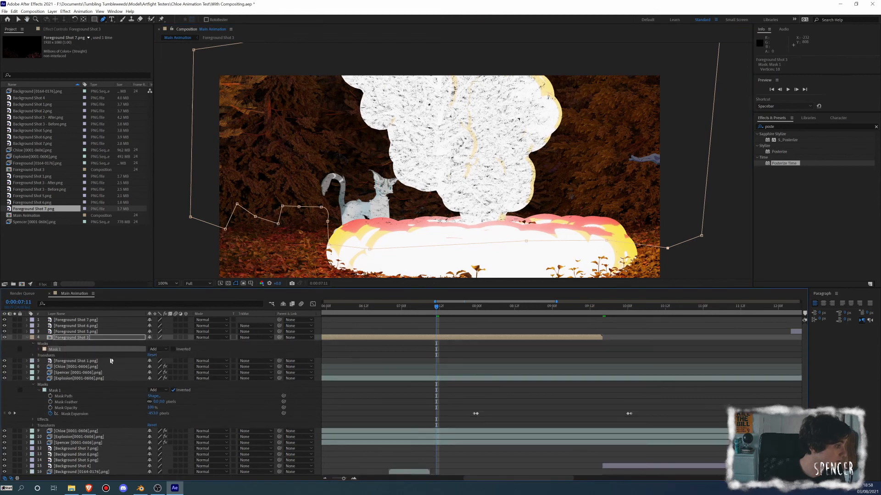
{"action": "left_click", "coordinate": [174, 350]}
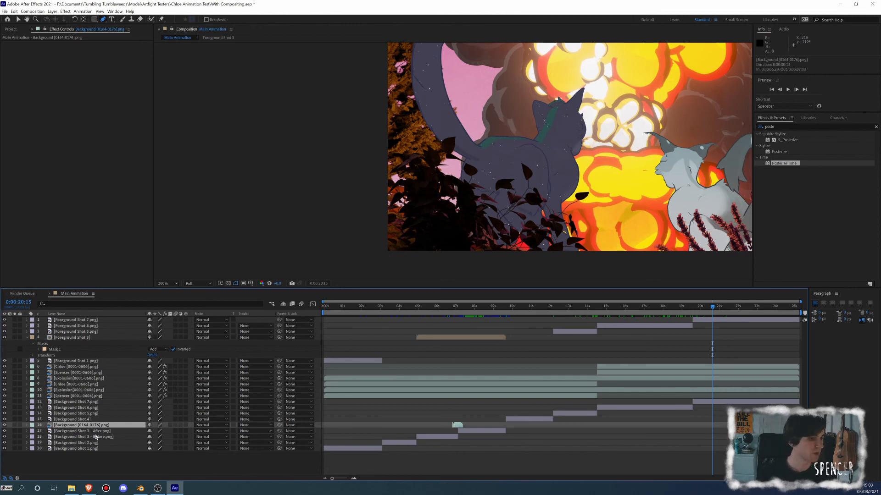
Pre-compose Background [0164-0176].png, Background Shot 3 - After.png and Background Shot 3 - Before.png into a composition named Background 3.
{"action": "left_click", "coordinate": [522, 310]}
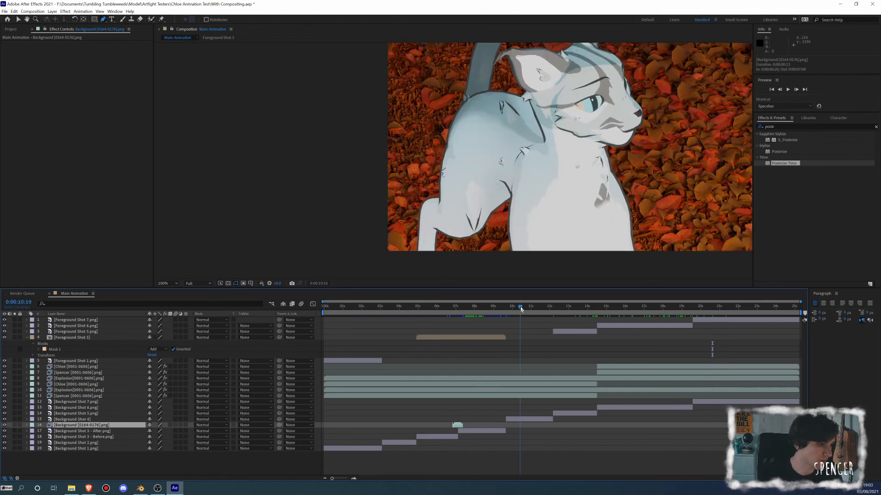
{"action": "left_click_drag", "start_coordinate": [523, 310], "coordinate": [725, 311]}
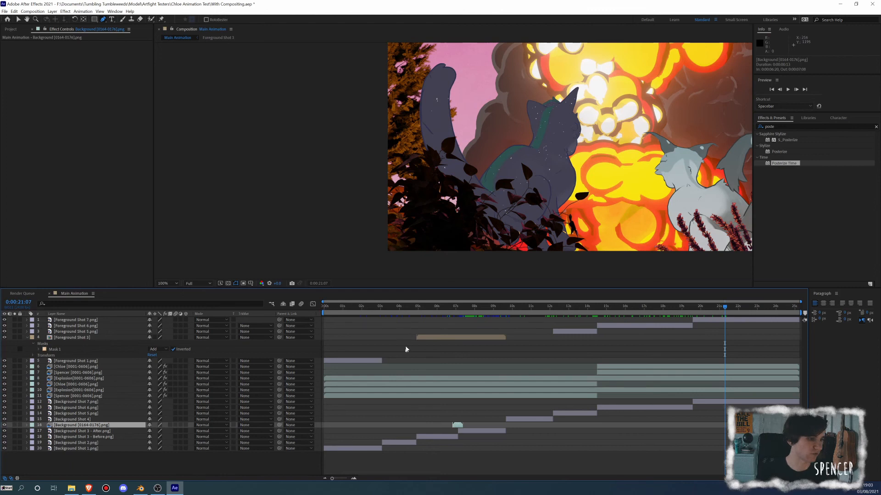
{"action": "left_click", "coordinate": [80, 437], "text": "shift"}
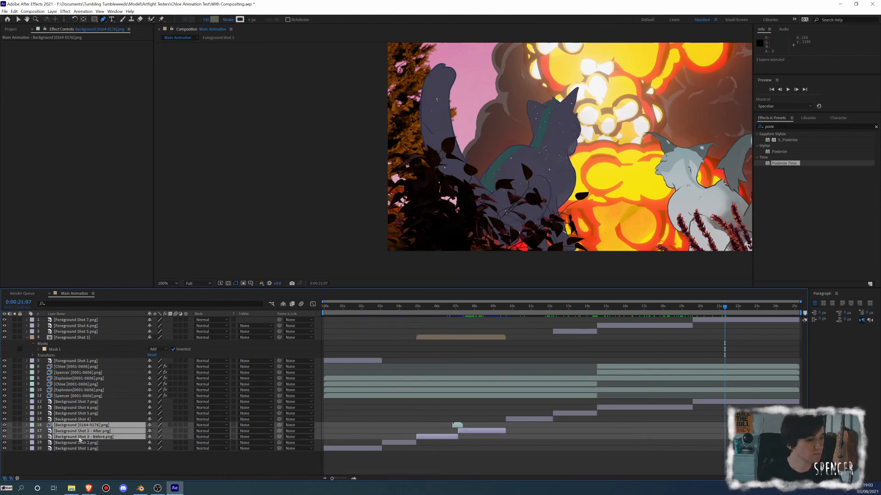
{"action": "right_click", "coordinate": [85, 436]}
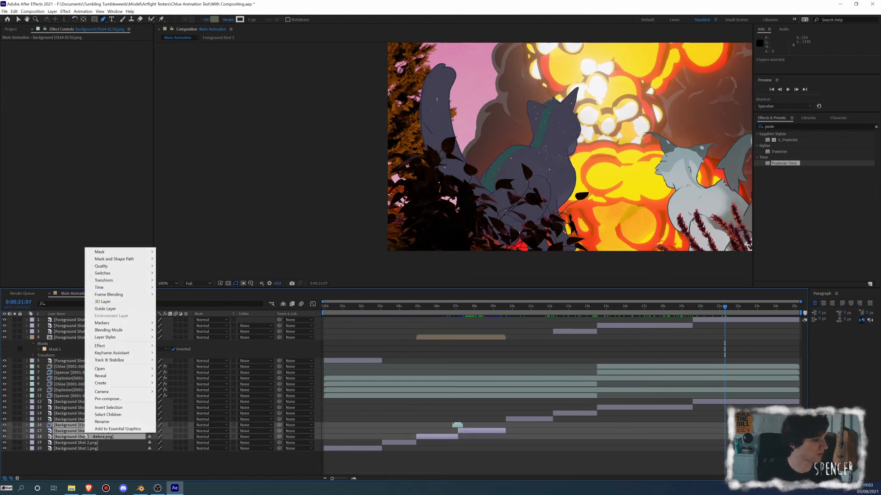
{"action": "left_click", "coordinate": [120, 399]}
{"action": "type", "text": "Background 3"}
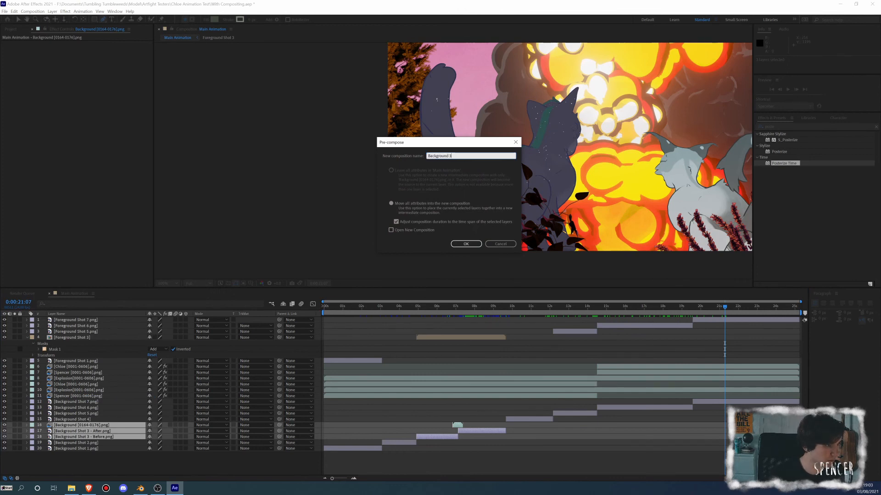
{"action": "key", "text": "Return"}
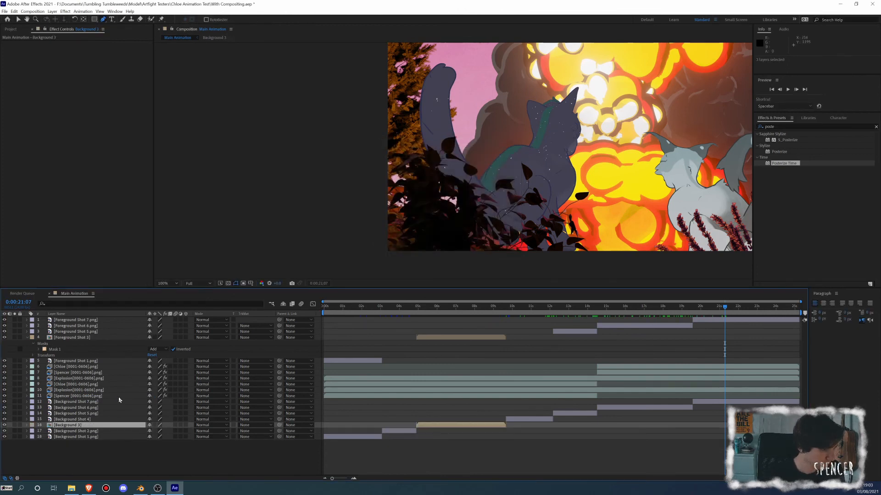
Split the two explosion layers and the earlier character layers at 0:00:03:02, and group the split-off parts above the originals.
{"action": "left_click", "coordinate": [437, 308]}
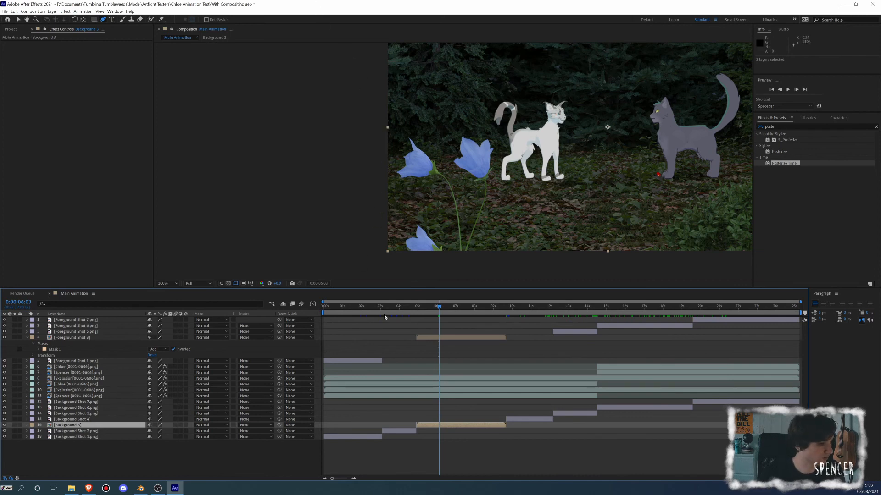
{"action": "mouse_move", "coordinate": [388, 308]}
{"action": "left_mouse_down"}
{"action": "mouse_move", "coordinate": [379, 310]}
{"action": "mouse_move", "coordinate": [389, 310]}
{"action": "left_mouse_up"}
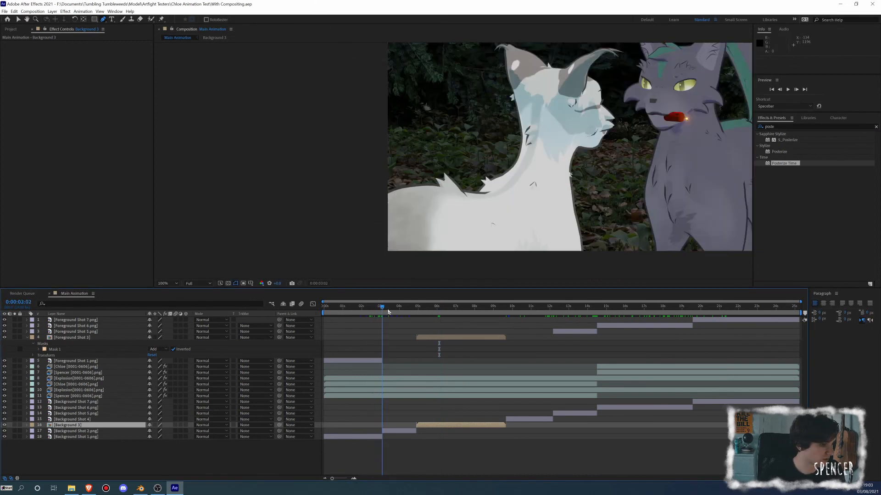
{"action": "left_click", "coordinate": [77, 379]}
{"action": "left_click", "coordinate": [76, 390], "text": "shift"}
{"action": "left_click", "coordinate": [77, 396], "text": "shift"}
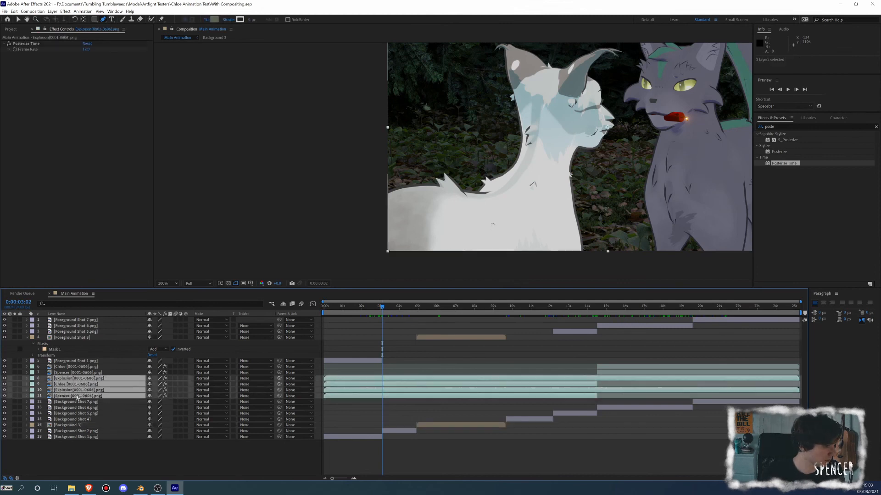
{"action": "key", "text": "ctrl+shift+d"}
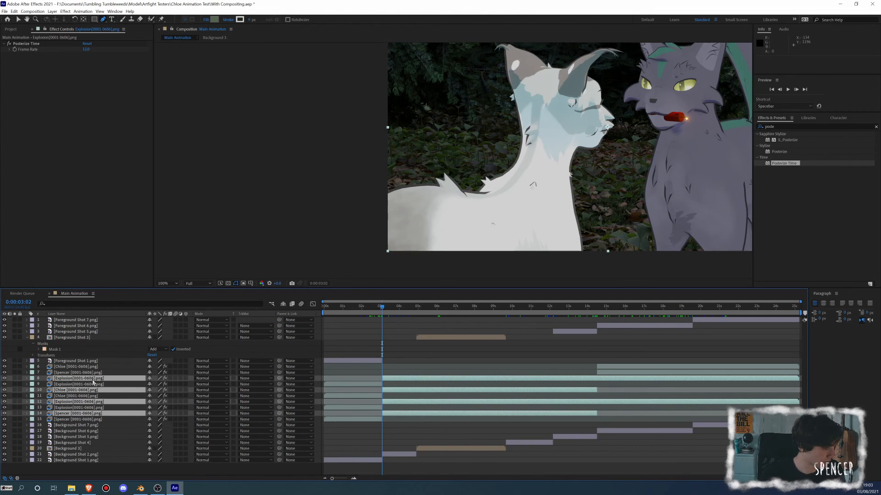
{"action": "left_click_drag", "start_coordinate": [93, 382], "coordinate": [95, 377]}
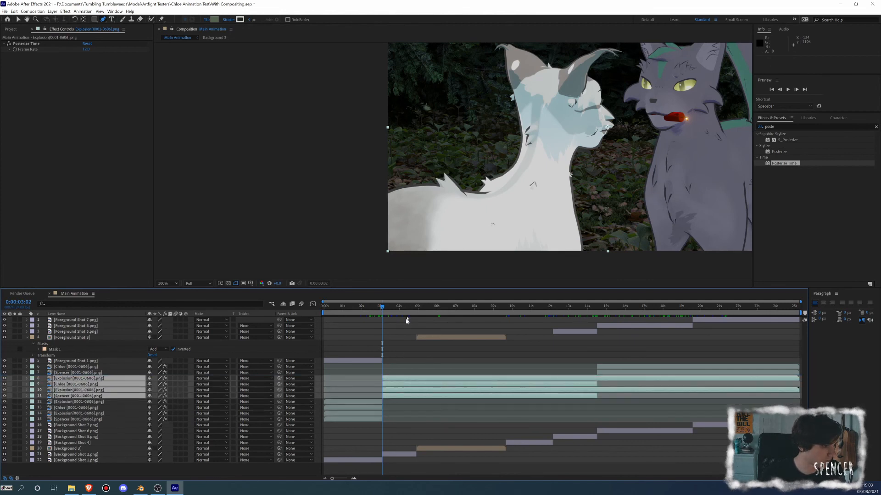
Split the selected explosion and character layers at 0:00:04:22, where the third shot begins, and group the resulting parts together.
{"action": "left_click_drag", "start_coordinate": [416, 308], "coordinate": [384, 307]}
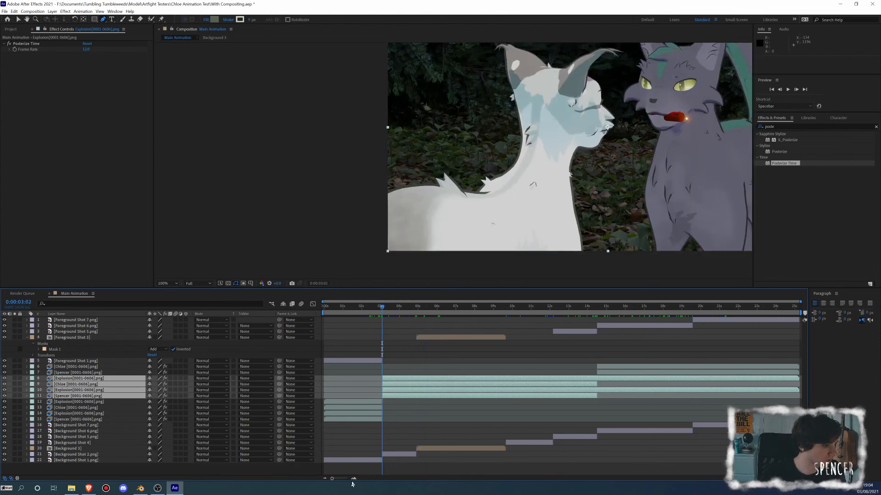
{"action": "left_click", "coordinate": [353, 479]}
{"action": "left_click", "coordinate": [354, 478]}
{"action": "left_click", "coordinate": [324, 478]}
{"action": "left_click", "coordinate": [325, 479]}
{"action": "left_click", "coordinate": [324, 479]}
{"action": "left_click_drag", "start_coordinate": [410, 307], "coordinate": [418, 309]}
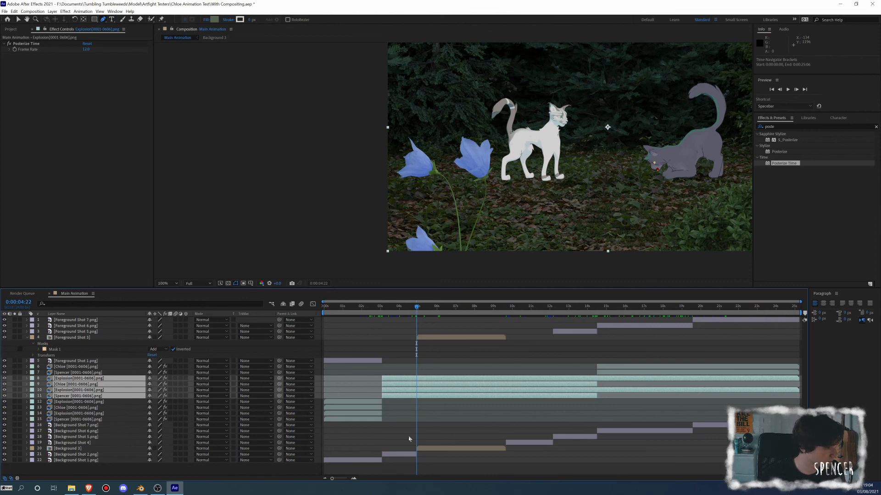
{"action": "left_click", "coordinate": [355, 479]}
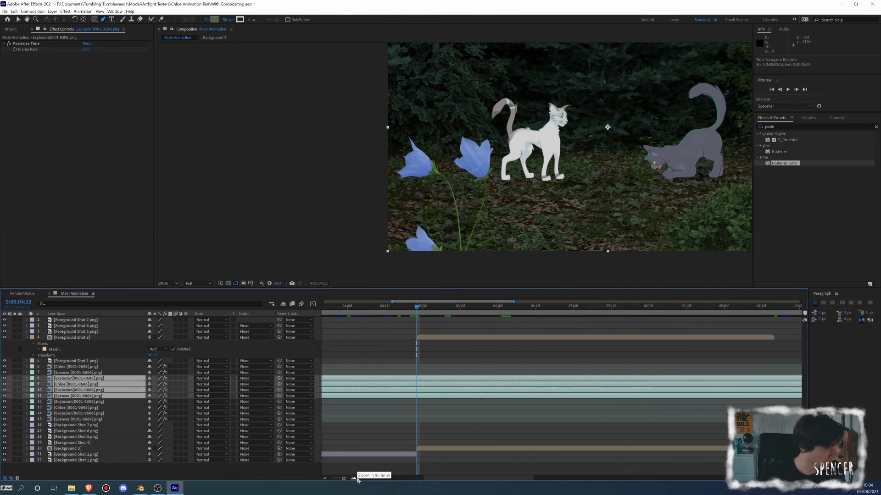
{"action": "key", "text": "ctrl+shift+d"}
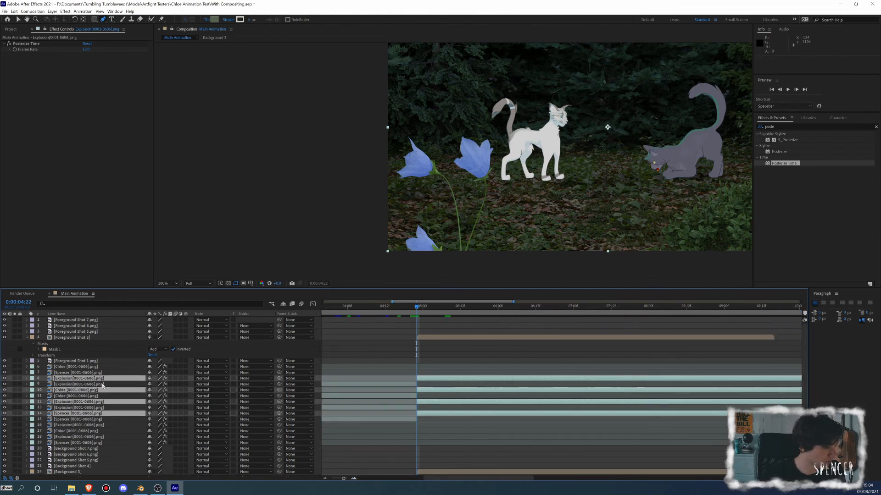
{"action": "left_click_drag", "start_coordinate": [85, 381], "coordinate": [85, 376]}
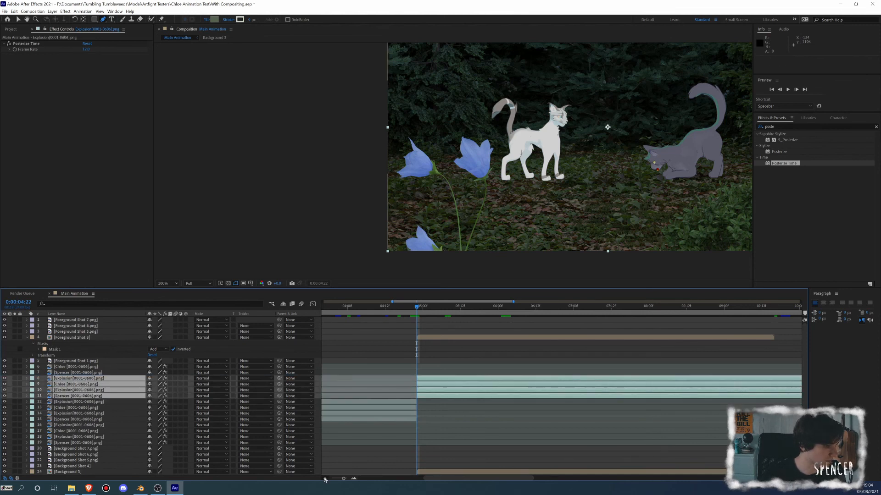
Split the selected explosion and character layers where Background Shot 4 begins, and group the resulting parts together.
{"action": "left_click", "coordinate": [326, 480]}
{"action": "left_click", "coordinate": [325, 479]}
{"action": "left_click", "coordinate": [507, 309]}
{"action": "key", "text": "ctrl+shift+d"}
{"action": "left_click_drag", "start_coordinate": [96, 380], "coordinate": [95, 376]}
Split the selected explosion and character layers where Background Shot 5 begins.
{"action": "left_click", "coordinate": [554, 311]}
{"action": "key", "text": "="}
{"action": "key", "text": "="}
{"action": "key", "text": "="}
{"action": "key", "text": "ctrl+shift+d"}
Split the two explosion layers where Background Shot 6 begins, matching the existing cut in the character layers.
{"action": "left_click", "coordinate": [325, 479]}
{"action": "left_click", "coordinate": [325, 479]}
{"action": "left_click", "coordinate": [599, 311]}
{"action": "key", "text": "="}
{"action": "key", "text": "="}
{"action": "key", "text": "="}
{"action": "key", "text": "ctrl+shift+d"}
Split the character and explosion layers at 0:00:19:14, where the seventh shot begins, and group the new parts above the rest.
{"action": "left_click", "coordinate": [325, 479]}
{"action": "left_click", "coordinate": [325, 478]}
{"action": "left_click", "coordinate": [701, 310]}
{"action": "left_click_drag", "start_coordinate": [700, 311], "coordinate": [693, 311]}
{"action": "left_click", "coordinate": [88, 368], "text": "shift"}
{"action": "key", "text": "ctrl+shift+d"}
{"action": "left_click_drag", "start_coordinate": [88, 368], "coordinate": [88, 365]}
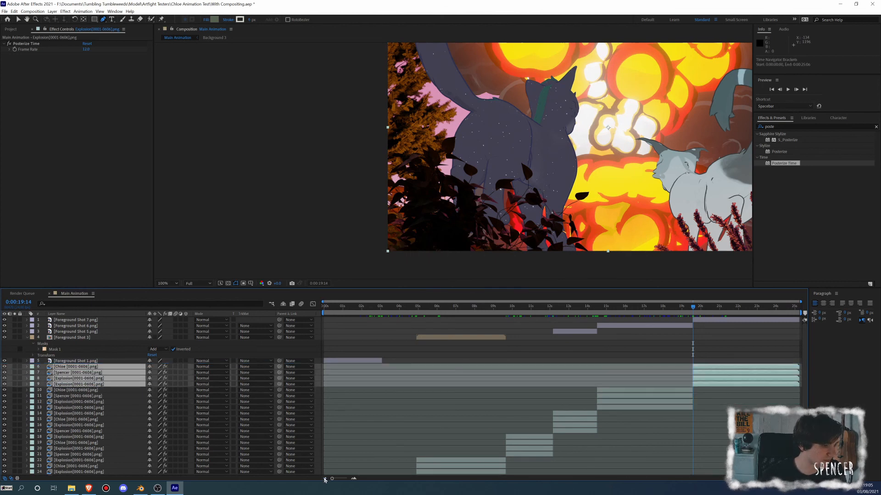
Enlarge the timeline area so more of the split layers are shown, and look through the layer stack.
{"action": "left_click_drag", "start_coordinate": [674, 310], "coordinate": [705, 314]}
{"action": "left_click", "coordinate": [714, 320]}
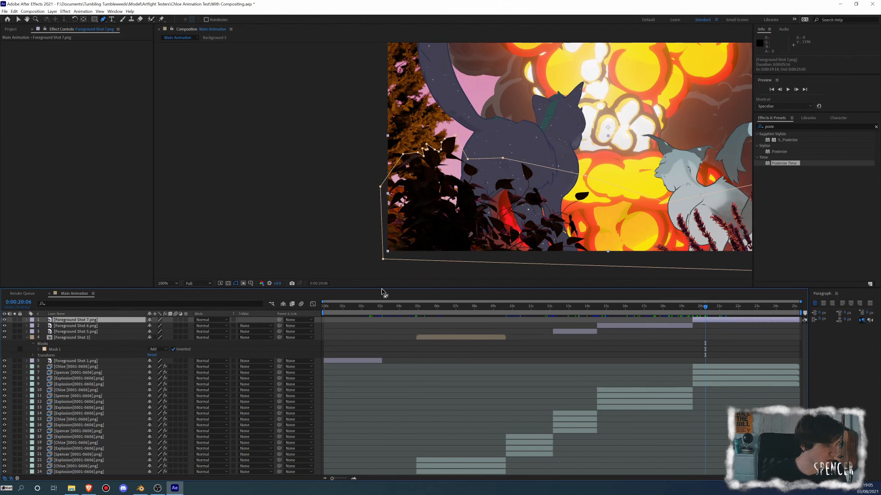
{"action": "left_click_drag", "start_coordinate": [384, 288], "coordinate": [393, 252]}
{"action": "scroll", "coordinate": [403, 348], "scroll_direction": "down", "scroll_amount": 4}
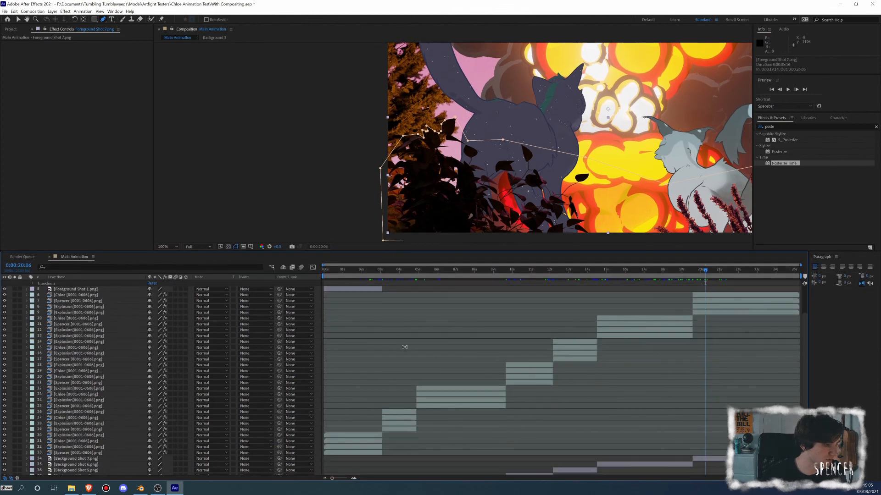
{"action": "scroll", "coordinate": [371, 315], "scroll_direction": "up", "scroll_amount": 4}
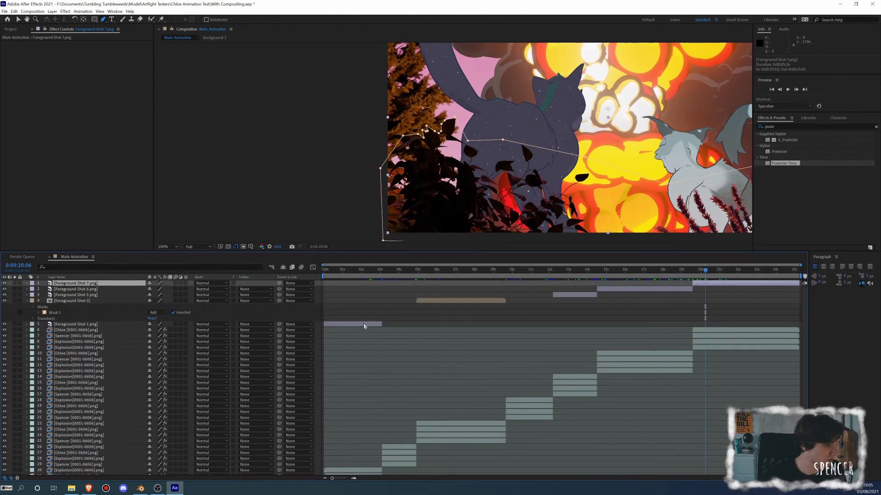
Pre-compose Foreground Shot 1.png, the first shot's character and explosion layers and Background Shot 1.png into a composition named Shot 1.
{"action": "left_click", "coordinate": [364, 326]}
{"action": "scroll", "coordinate": [362, 330], "scroll_direction": "down", "scroll_amount": 4}
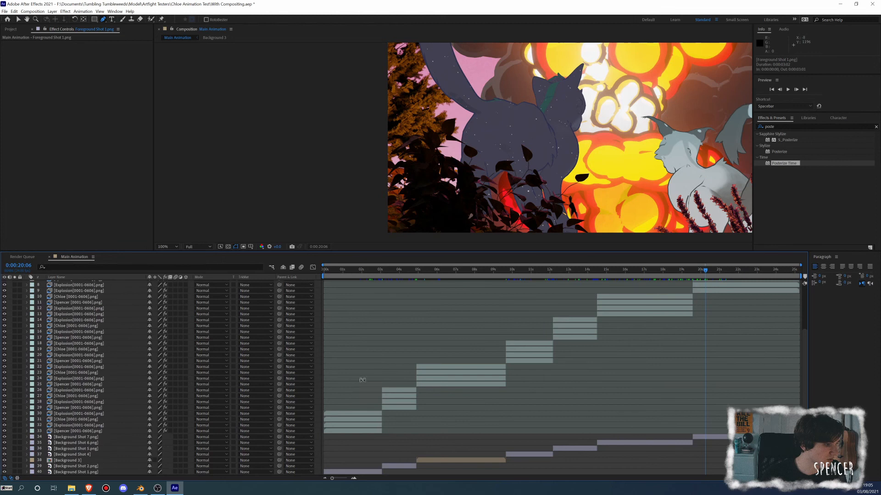
{"action": "left_click", "coordinate": [360, 418], "text": "shift"}
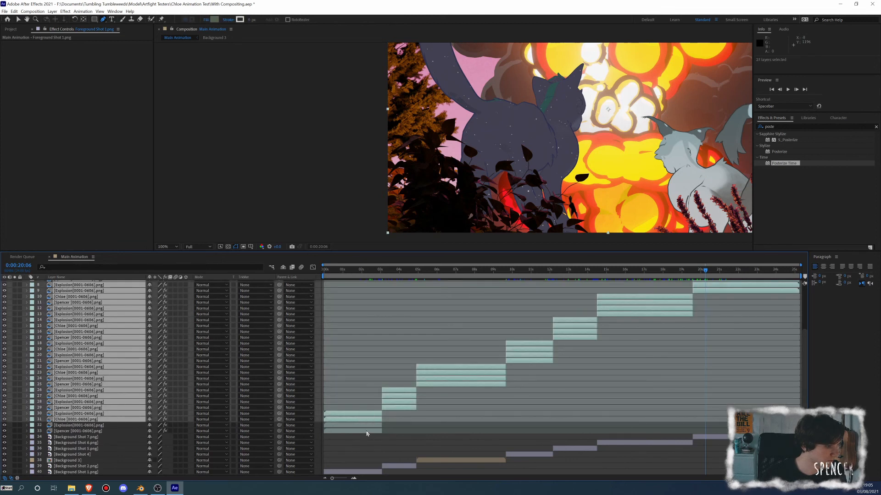
{"action": "left_click", "coordinate": [365, 430]}
{"action": "left_click", "coordinate": [365, 416], "text": "shift"}
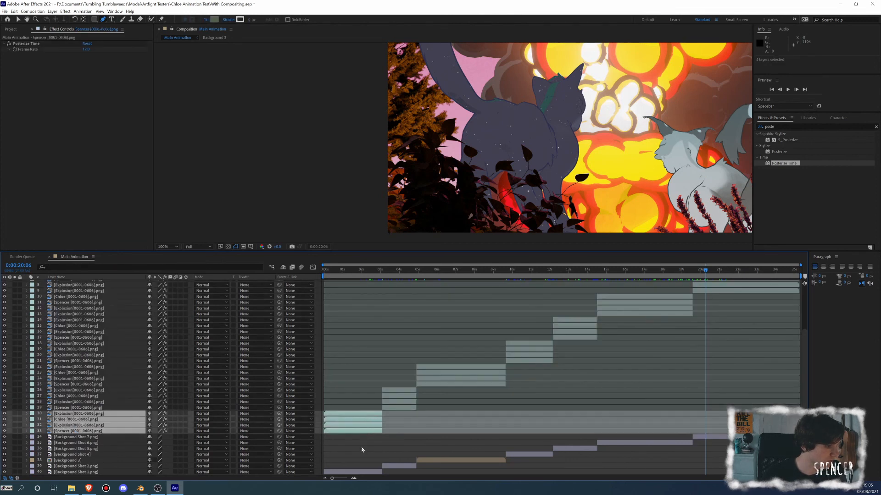
{"action": "left_click", "coordinate": [359, 472], "text": "ctrl"}
{"action": "scroll", "coordinate": [365, 360], "scroll_direction": "up", "scroll_amount": 3}
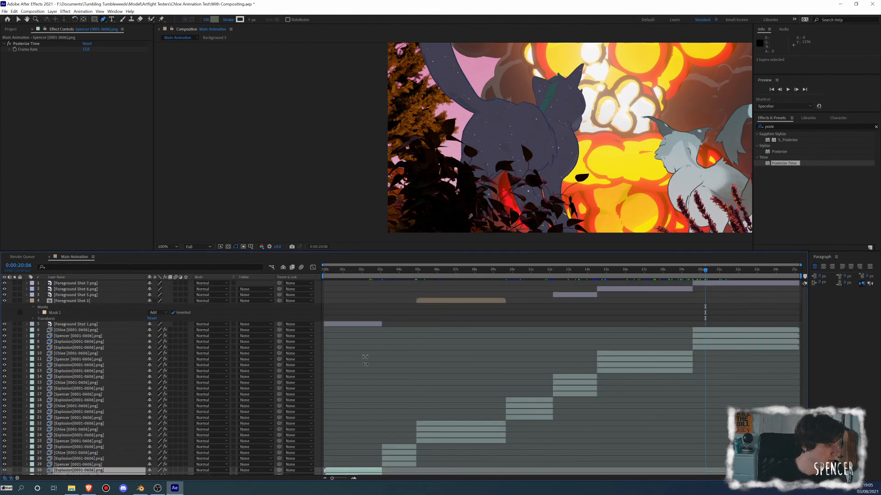
{"action": "left_click", "coordinate": [360, 325], "text": "ctrl"}
{"action": "right_click", "coordinate": [358, 324]}
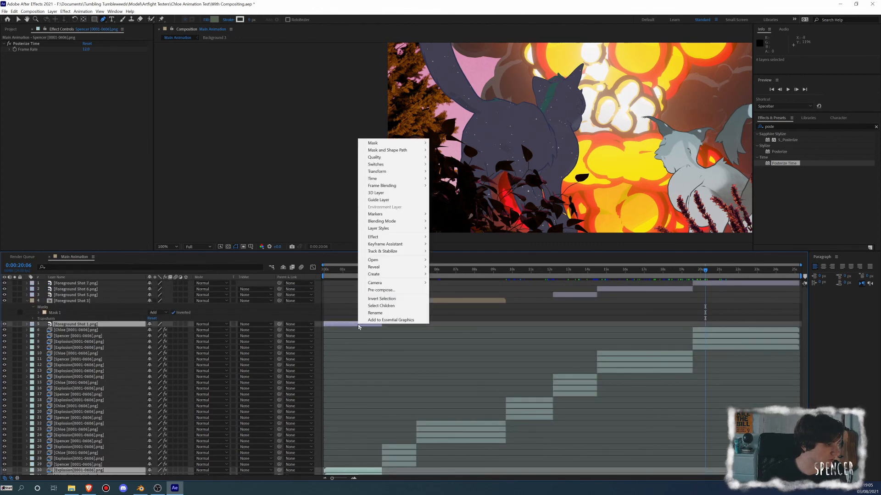
{"action": "left_click", "coordinate": [380, 291]}
{"action": "type", "text": "Shot 1"}
{"action": "key", "text": "Return"}
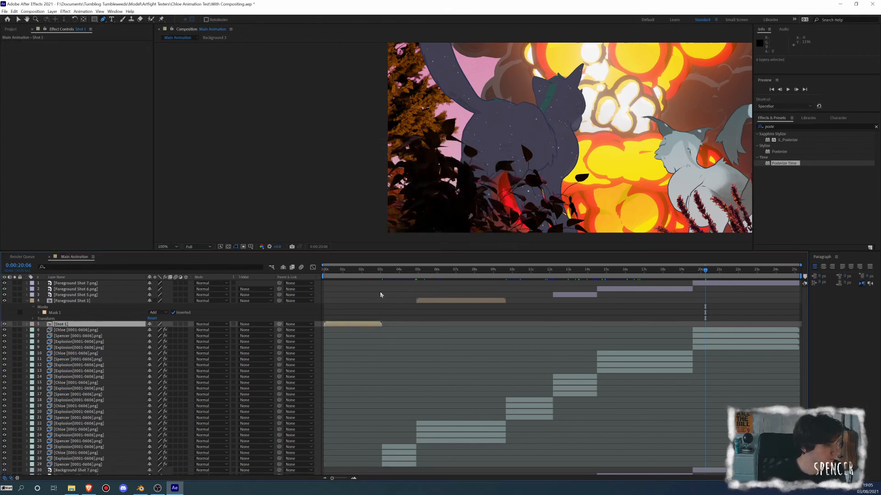
Pre-compose the second shot's character and explosion layers with Background Shot 2.png into a composition named Shot 2.
{"action": "scroll", "coordinate": [416, 373], "scroll_direction": "down", "scroll_amount": 2}
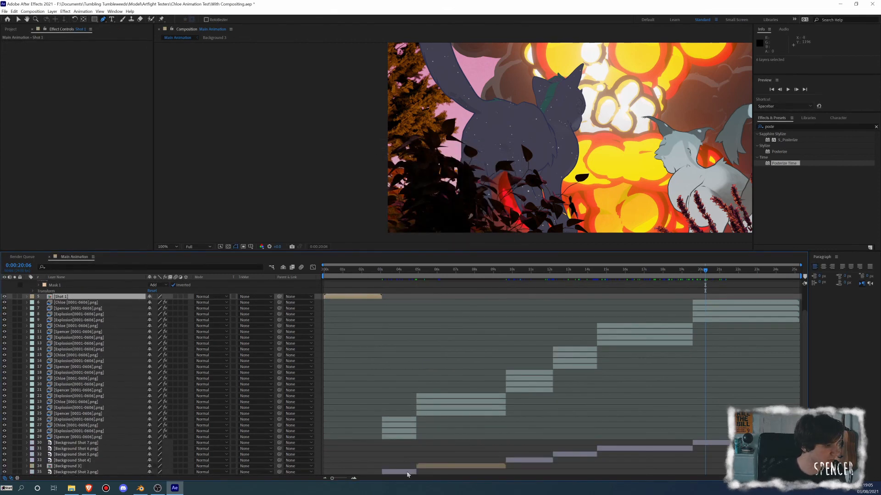
{"action": "left_click", "coordinate": [407, 473]}
{"action": "left_click", "coordinate": [404, 436]}
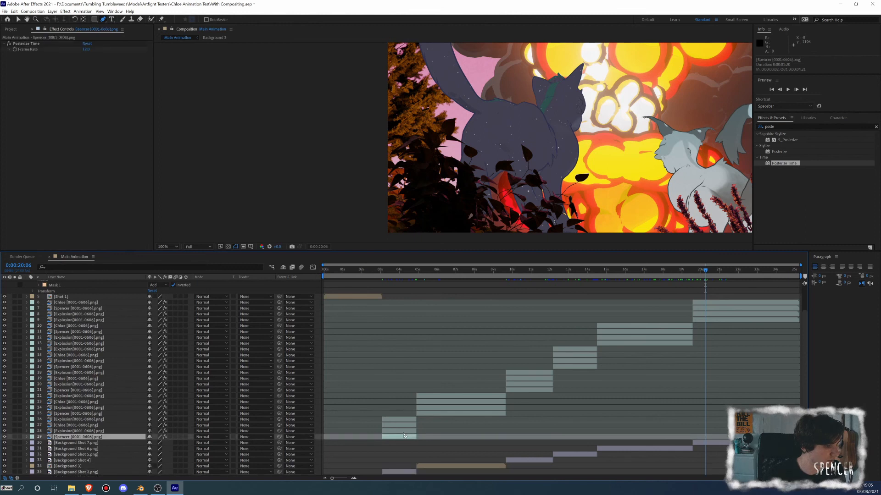
{"action": "left_click", "coordinate": [403, 419], "text": "shift"}
{"action": "left_click", "coordinate": [408, 472], "text": "ctrl"}
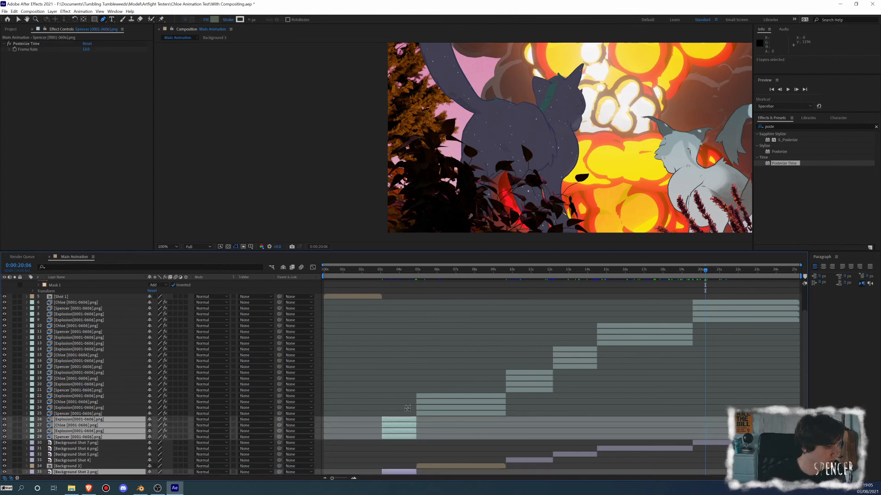
{"action": "scroll", "coordinate": [412, 387], "scroll_direction": "up", "scroll_amount": 1}
{"action": "scroll", "coordinate": [412, 388], "scroll_direction": "up", "scroll_amount": 1}
{"action": "right_click", "coordinate": [406, 463]}
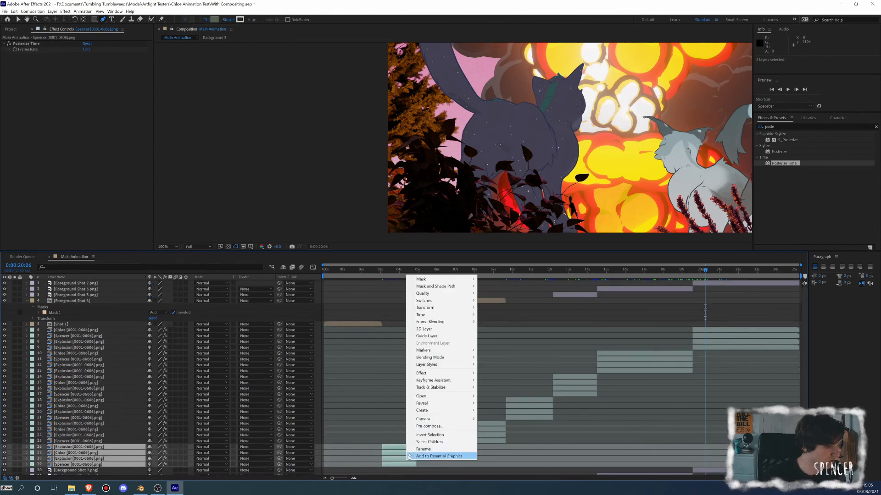
{"action": "left_click", "coordinate": [430, 427]}
{"action": "type", "text": "Shot 2"}
{"action": "key", "text": "Return"}
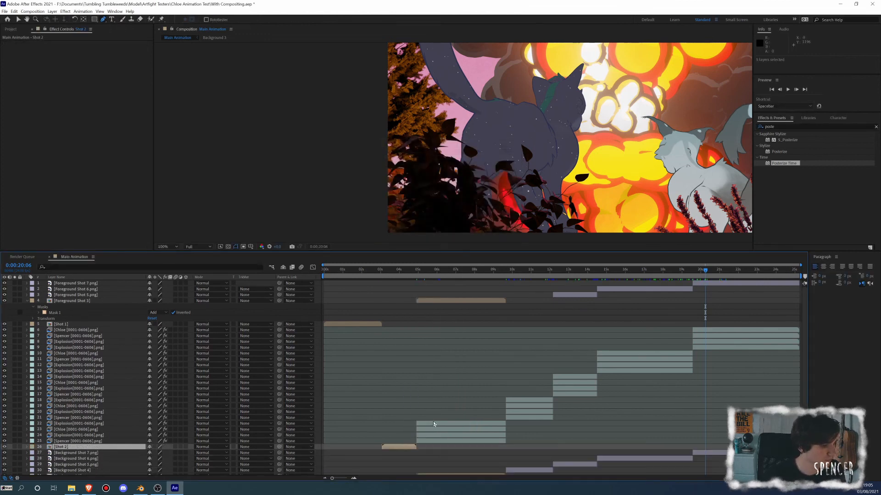
Pre-compose Foreground Shot 3, the third shot's character and explosion layers and Background 3 into a composition named Shot 3.
{"action": "left_click", "coordinate": [442, 302]}
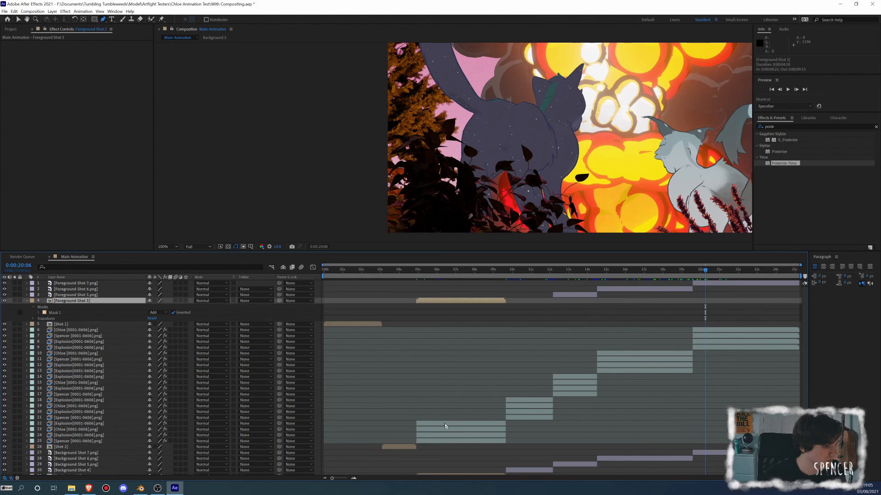
{"action": "left_click", "coordinate": [445, 424]}
{"action": "left_click", "coordinate": [444, 441], "text": "shift"}
{"action": "left_click", "coordinate": [453, 301], "text": "ctrl"}
{"action": "scroll", "coordinate": [449, 465], "scroll_direction": "down", "scroll_amount": 1}
{"action": "left_click", "coordinate": [449, 473], "text": "ctrl"}
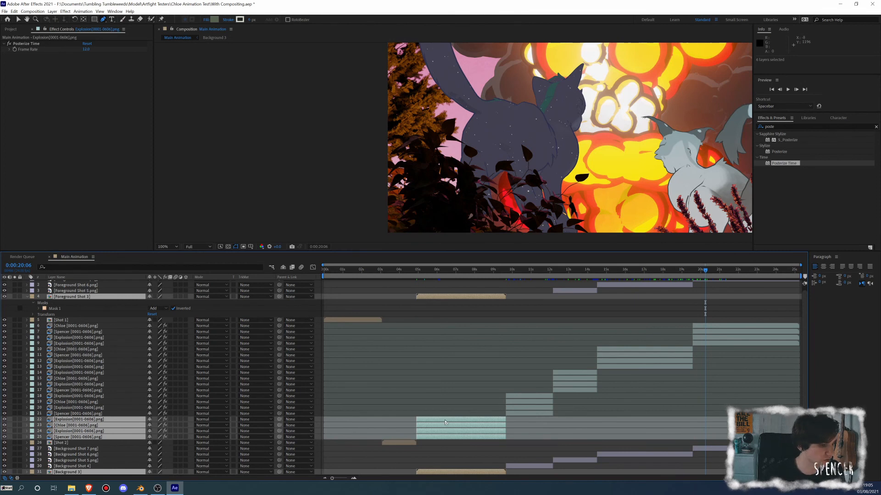
{"action": "right_click", "coordinate": [471, 428]}
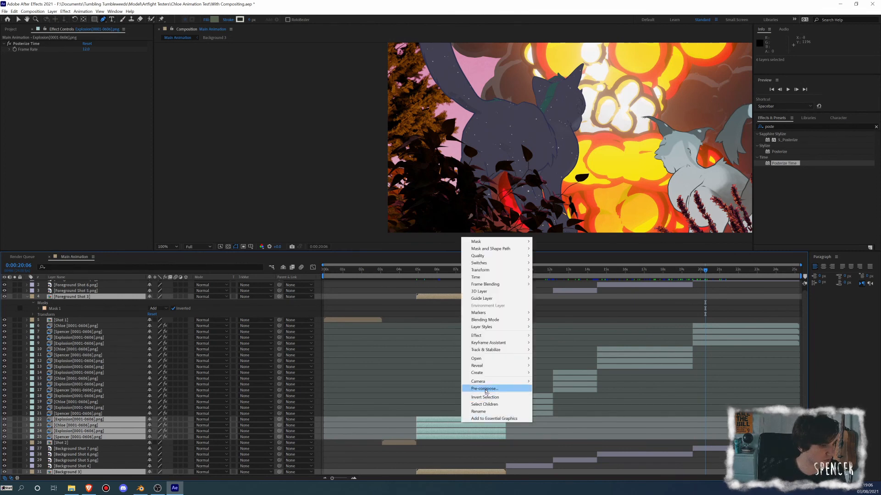
{"action": "left_click", "coordinate": [486, 389]}
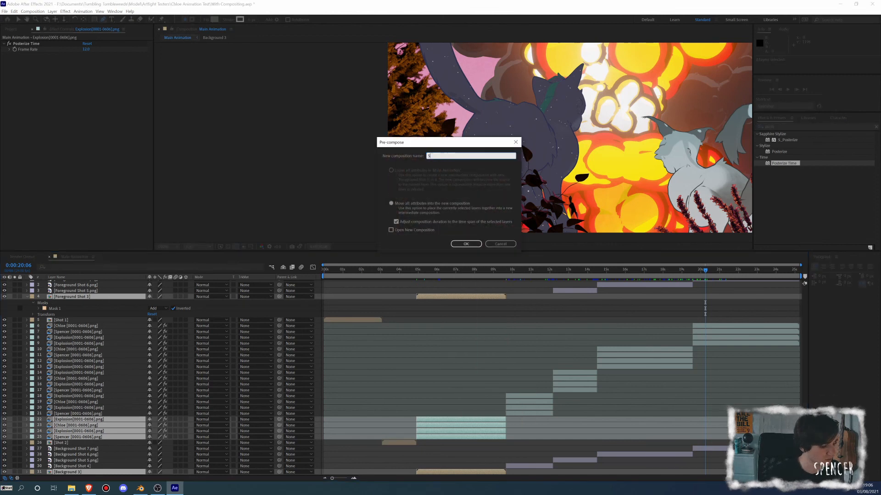
{"action": "key", "text": "Return"}
Pre-compose the fourth shot's character and explosion layers with Background Shot 4 into a composition named Shot 4.
{"action": "left_click", "coordinate": [521, 382]}
{"action": "left_click", "coordinate": [526, 400], "text": "shift"}
{"action": "left_click", "coordinate": [529, 429], "text": "ctrl"}
{"action": "right_click", "coordinate": [526, 401]}
{"action": "left_click", "coordinate": [543, 363]}
{"action": "type", "text": "Shot 4"}
{"action": "key", "text": "Return"}
Pre-compose Foreground Shot 5.png, the fifth shot's character and explosion layers and Background Shot 5.png into a composition named Shot 5.
{"action": "left_click", "coordinate": [569, 295]}
{"action": "left_click", "coordinate": [571, 359]}
{"action": "left_click", "coordinate": [574, 377], "text": "shift"}
{"action": "left_click", "coordinate": [576, 406], "text": "ctrl"}
{"action": "left_click", "coordinate": [571, 295], "text": "ctrl"}
{"action": "right_click", "coordinate": [571, 296]}
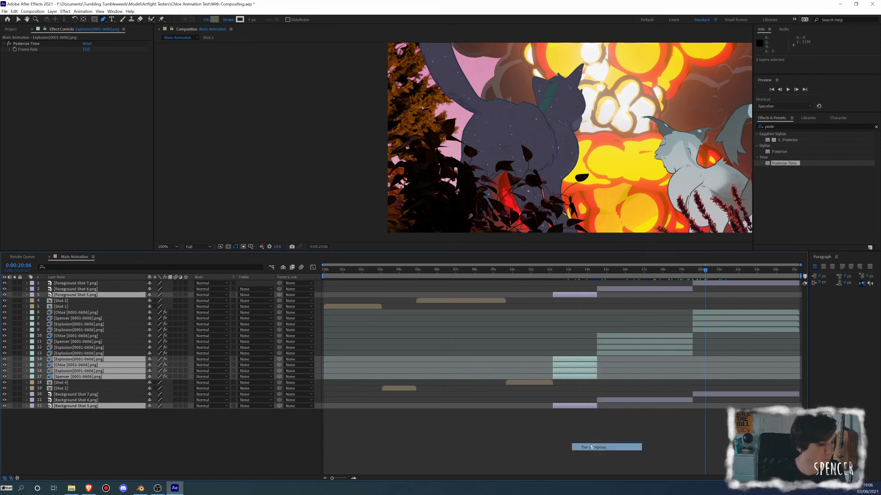
{"action": "left_click", "coordinate": [593, 447]}
{"action": "key", "text": "Return"}
Pre-compose Foreground Shot 6.png, the sixth shot's character and explosion layers and Background Shot 6.png into a composition named Shot 6.
{"action": "left_click", "coordinate": [632, 335]}
{"action": "left_click", "coordinate": [625, 288], "text": "ctrl"}
{"action": "right_click", "coordinate": [624, 289]}
{"action": "left_click", "coordinate": [647, 439]}
{"action": "key", "text": "Return"}
Pre-compose Foreground Shot 7.png, the seventh shot's character and explosion layers and Background Shot 7.png into a composition named Shot 7.
{"action": "left_click", "coordinate": [708, 312]}
{"action": "left_click", "coordinate": [708, 330], "text": "shift"}
{"action": "left_click", "coordinate": [713, 283], "text": "ctrl"}
{"action": "left_click", "coordinate": [715, 347], "text": "ctrl"}
{"action": "right_click", "coordinate": [715, 347]}
{"action": "left_click", "coordinate": [743, 288]}
{"action": "key", "text": "Return"}
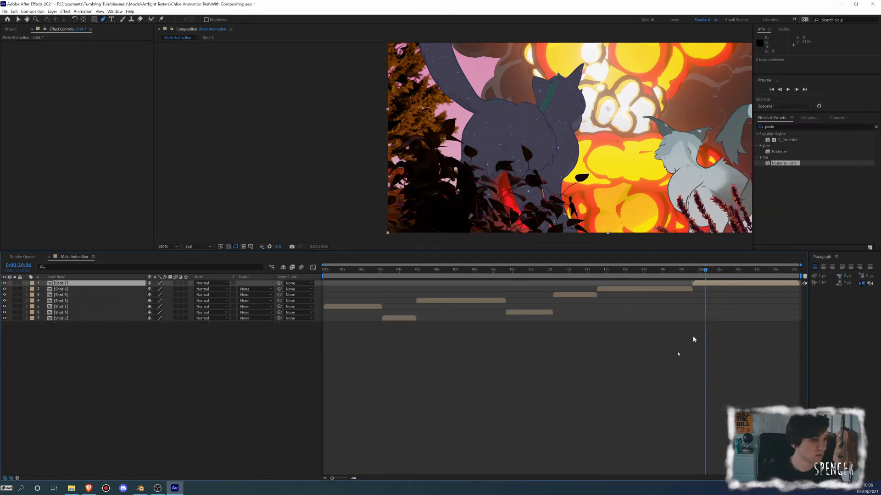
Reorder the shot compositions in the layer stack so they run from Shot 7 at the top down to Shot 1.
{"action": "left_click", "coordinate": [555, 413]}
{"action": "mouse_move", "coordinate": [65, 310]}
{"action": "left_mouse_down"}
{"action": "mouse_move", "coordinate": [64, 320]}
{"action": "mouse_move", "coordinate": [66, 309]}
{"action": "left_mouse_up"}
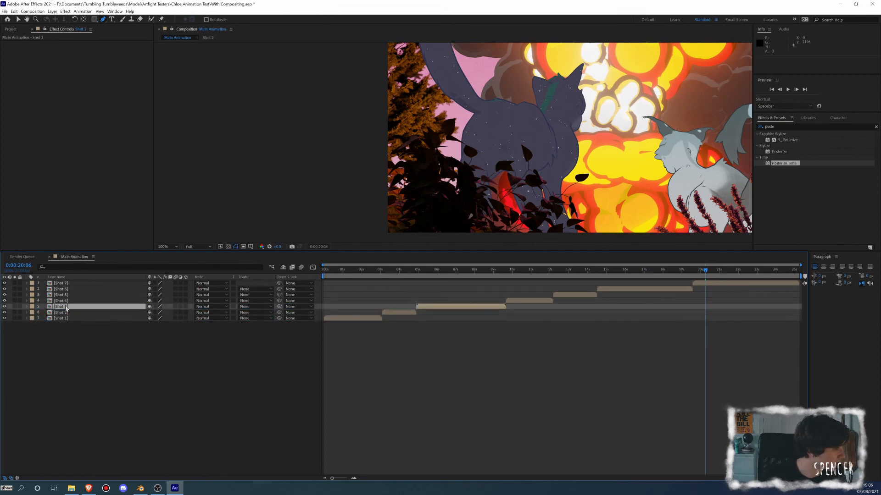
{"action": "left_click", "coordinate": [193, 379]}
Enlarge the composition viewer and scrub through the shots, ending on the fifth shot's frame at 0:00:14:07.
{"action": "left_click_drag", "start_coordinate": [705, 270], "coordinate": [578, 275]}
{"action": "left_click_drag", "start_coordinate": [279, 60], "coordinate": [0, 49]}
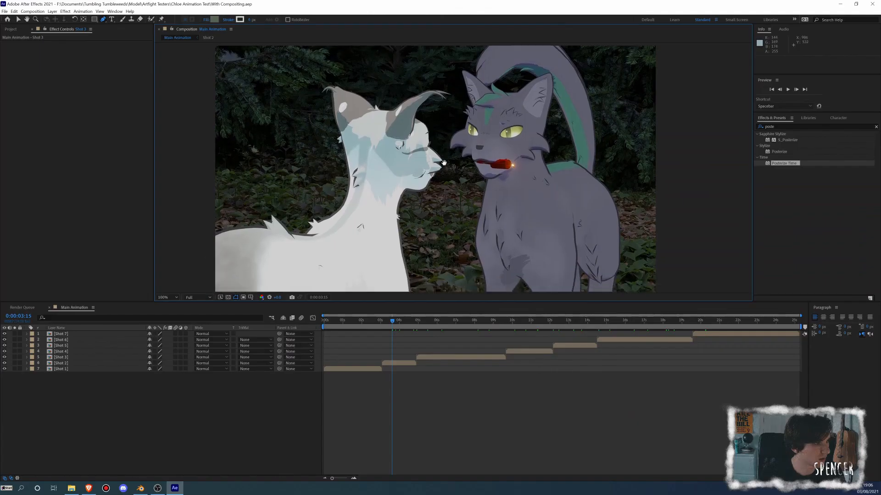
{"action": "left_click_drag", "start_coordinate": [440, 168], "coordinate": [442, 165]}
{"action": "left_click", "coordinate": [409, 322]}
{"action": "left_click_drag", "start_coordinate": [409, 322], "coordinate": [593, 328]}
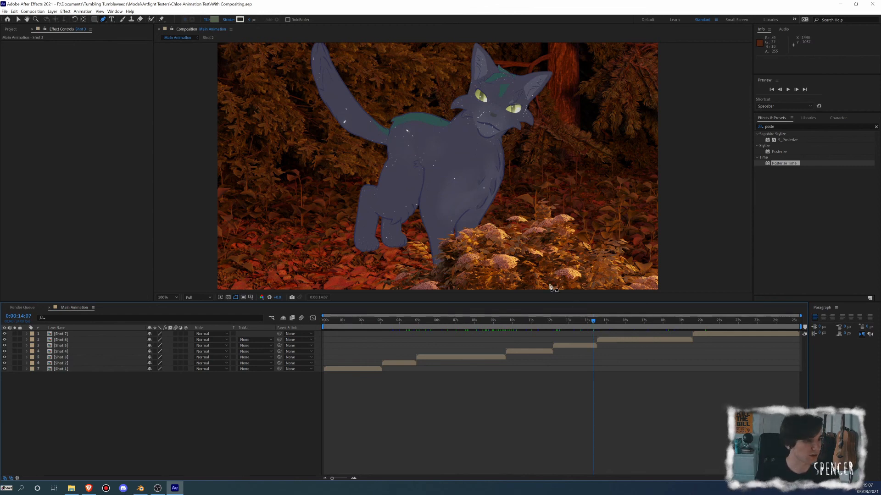
Examine the cat's outline and the forest background up close in the frame at 0:00:14:07.
{"action": "left_click_drag", "start_coordinate": [260, 189], "coordinate": [341, 208]}
{"action": "scroll", "coordinate": [363, 157], "scroll_direction": "up", "scroll_amount": 1}
{"action": "left_click_drag", "start_coordinate": [358, 152], "coordinate": [458, 171]}
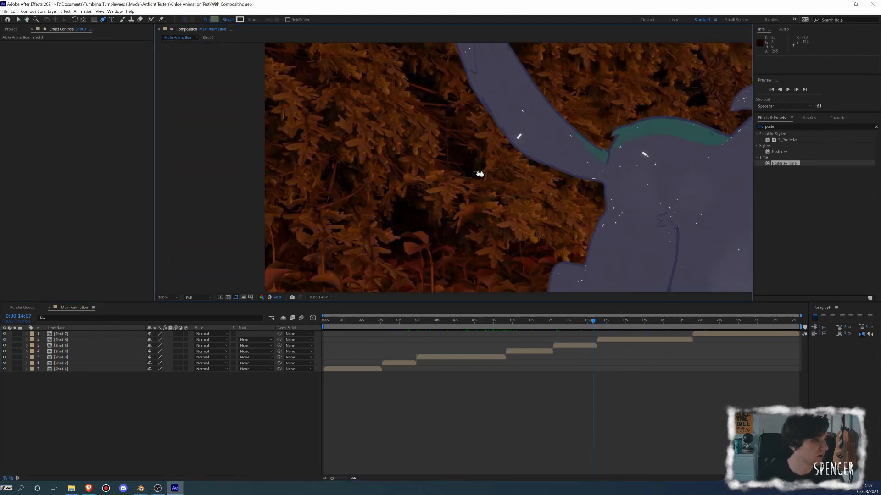
{"action": "key", "text": "period"}
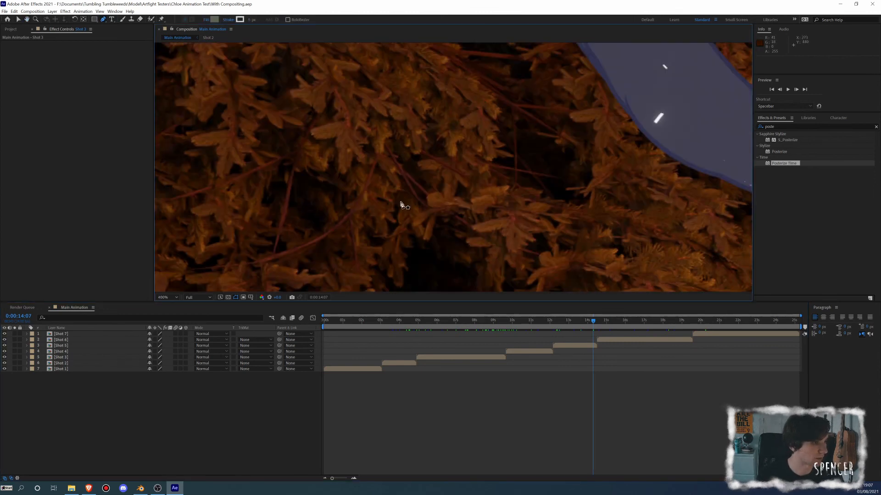
{"action": "scroll", "coordinate": [408, 202], "scroll_direction": "down", "scroll_amount": 3}
{"action": "mouse_move", "coordinate": [534, 217]}
{"action": "left_mouse_down"}
{"action": "mouse_move", "coordinate": [405, 185]}
{"action": "mouse_move", "coordinate": [468, 251]}
{"action": "mouse_move", "coordinate": [469, 239]}
{"action": "left_mouse_up"}
{"action": "scroll", "coordinate": [387, 191], "scroll_direction": "up", "scroll_amount": 1}
{"action": "key", "text": "g"}
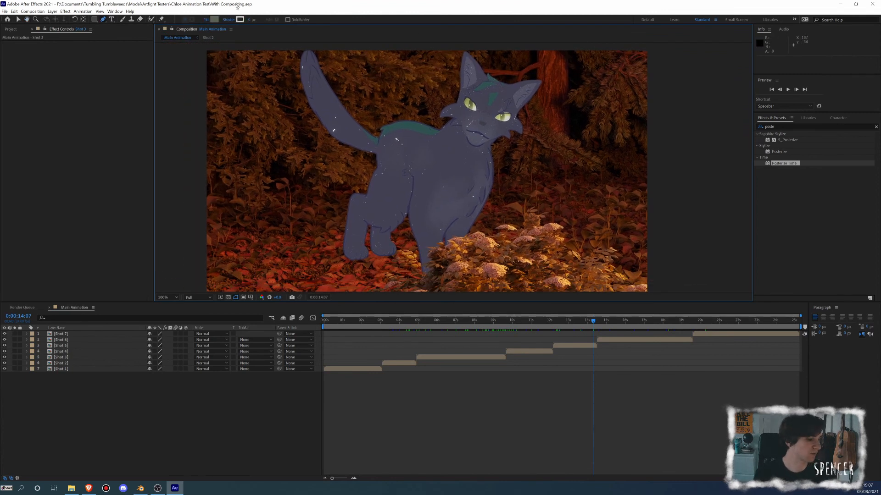